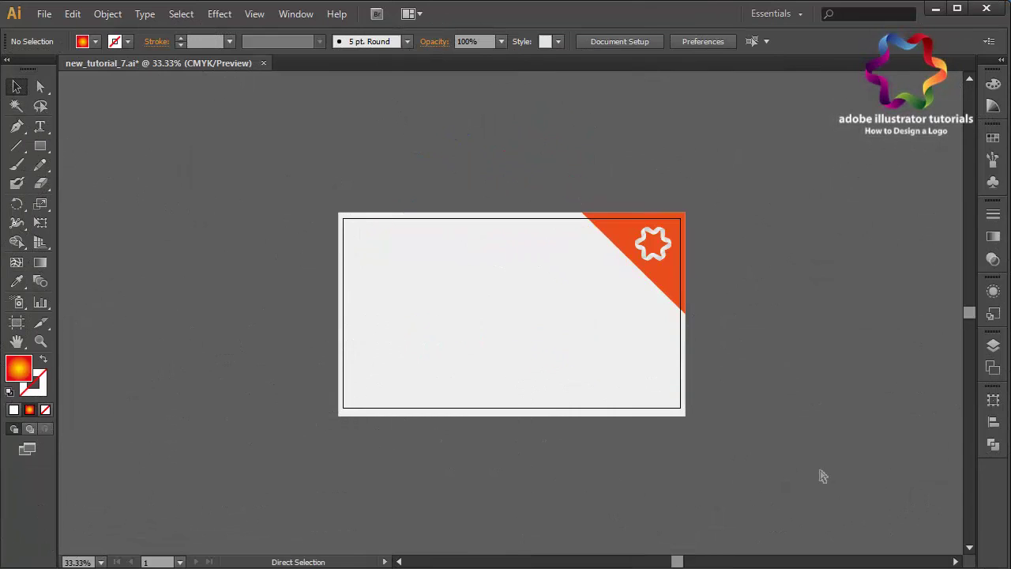
Step: Zoom the view in to 150% so the blank card artboard fills the screen
key(ctrl+equal)
key(ctrl+equal)
key(ctrl+equal)
key(ctrl+equal)
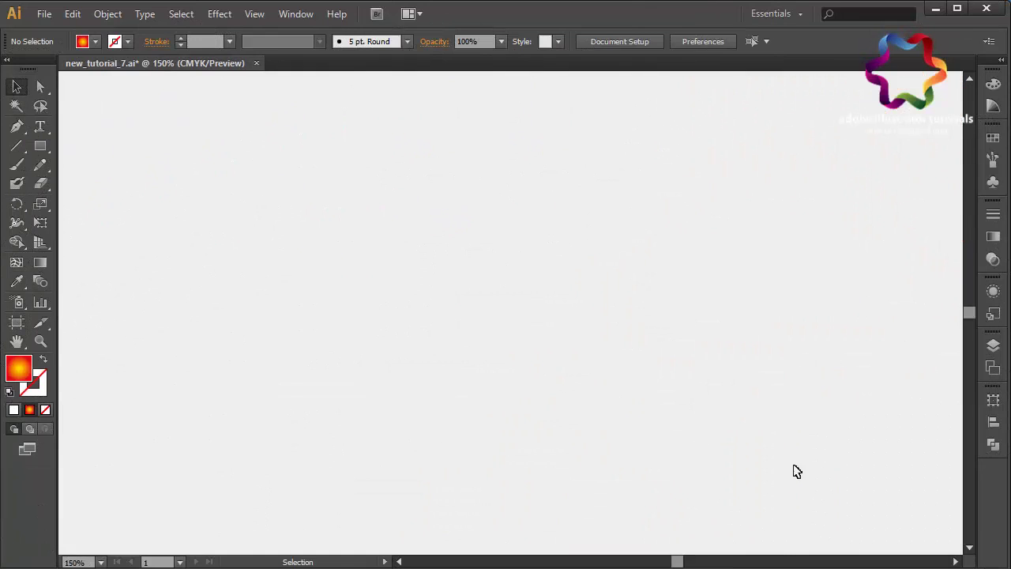
Step: Draw the tall curved flame with the Pen tool, closing it at its top tip
click(17, 128)
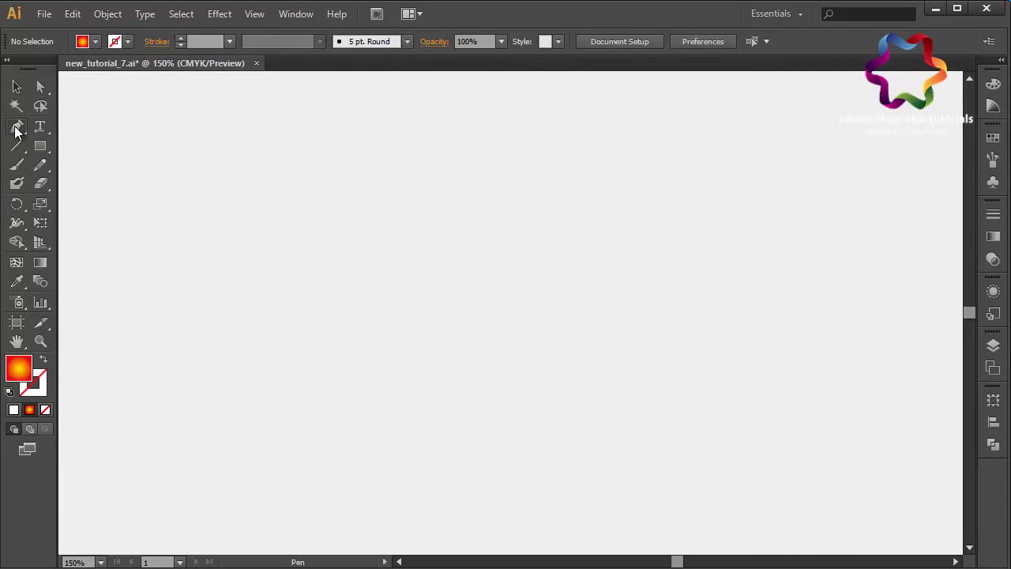
click(299, 150)
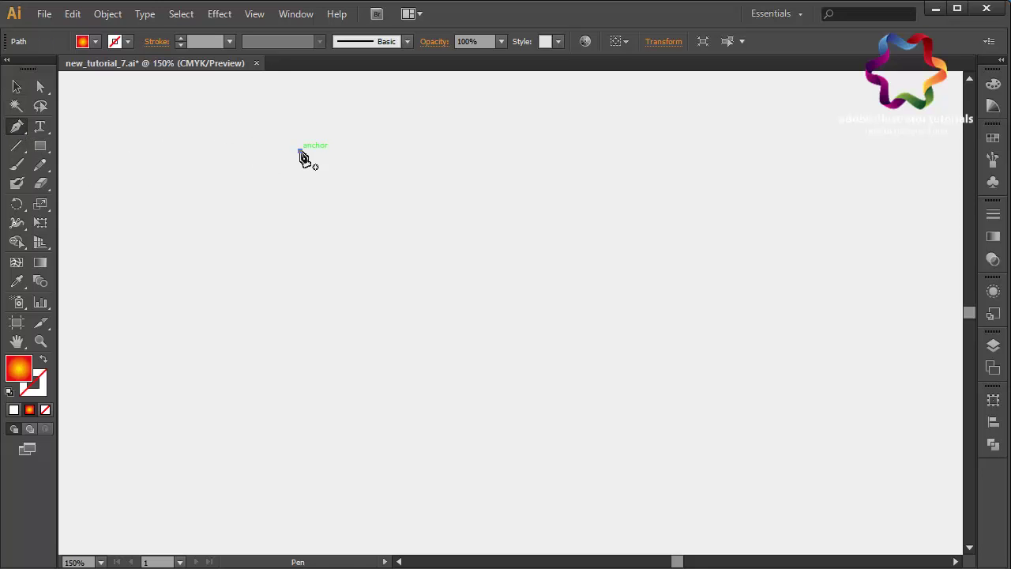
drag(259, 316, 278, 413)
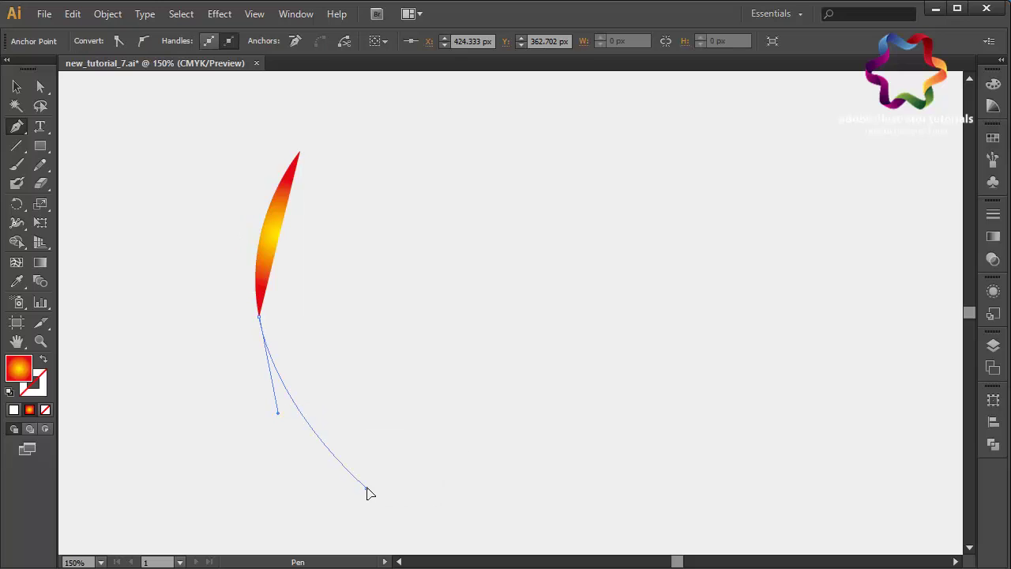
drag(366, 487, 379, 535)
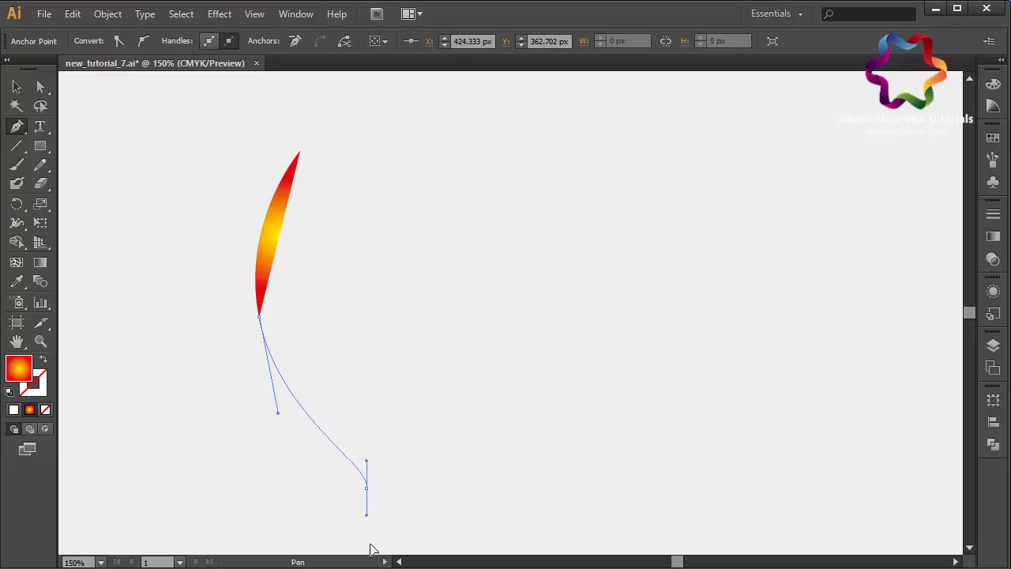
click(365, 488)
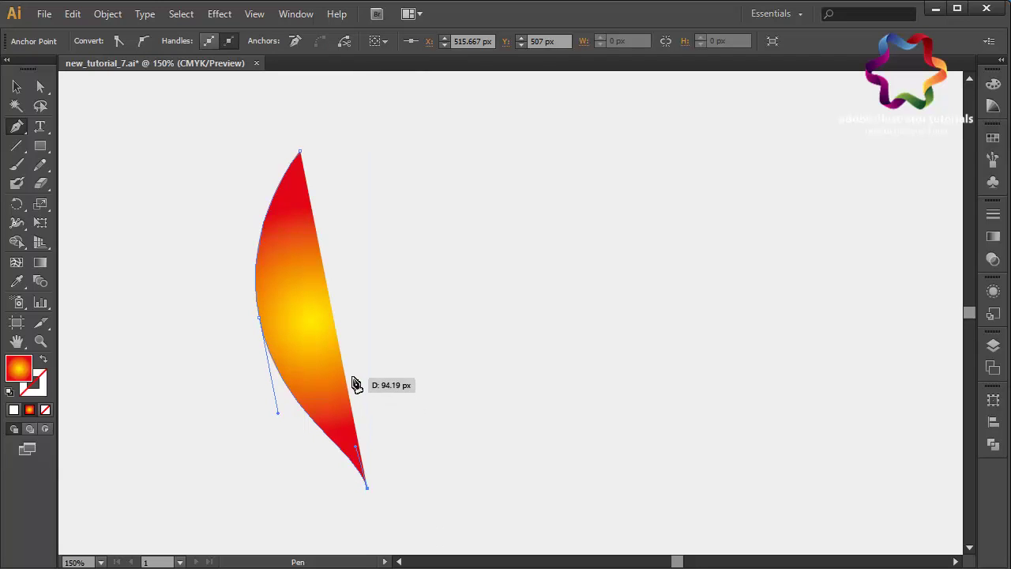
drag(351, 377, 282, 318)
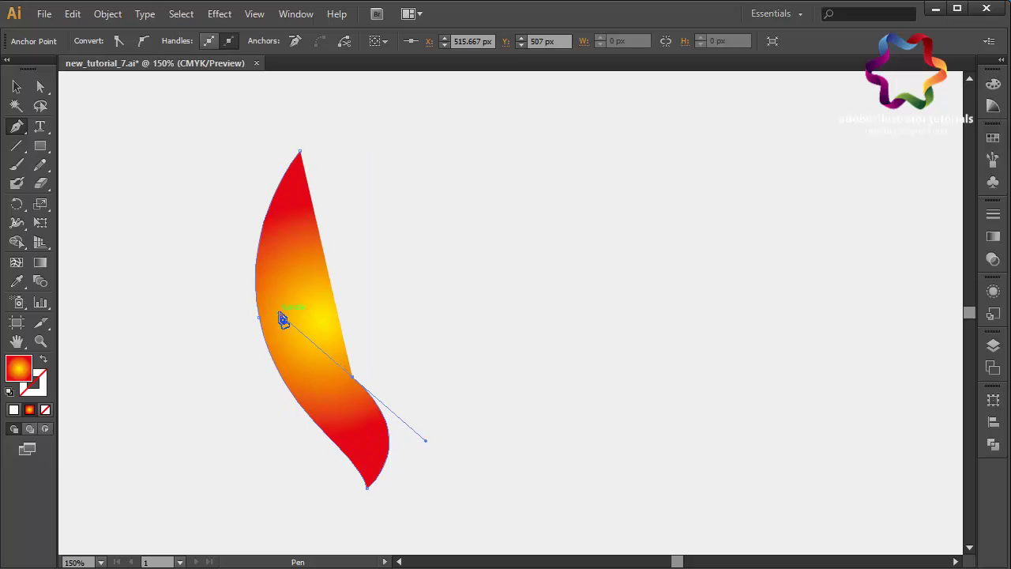
drag(300, 151, 322, 112)
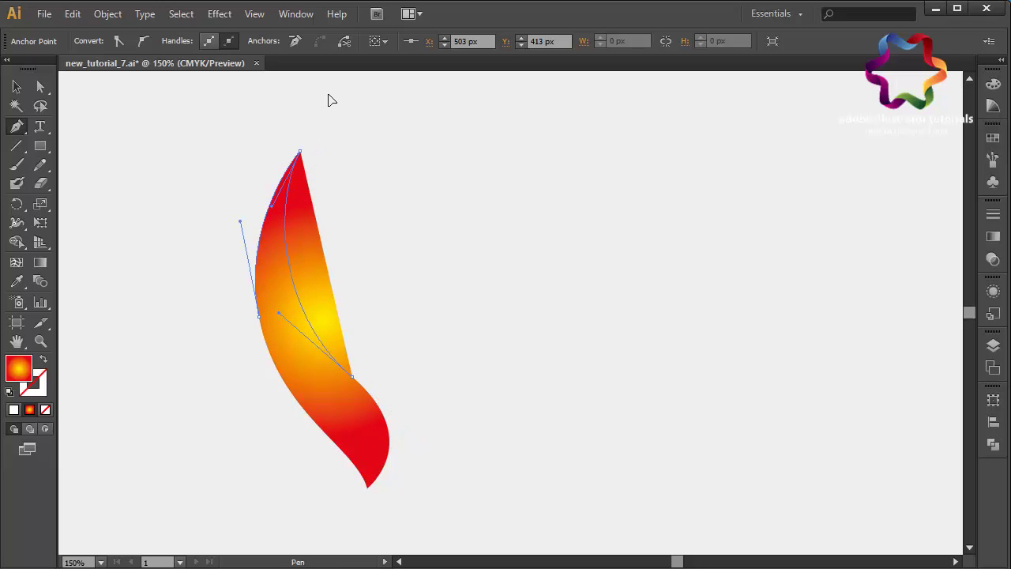
drag(332, 98, 332, 97)
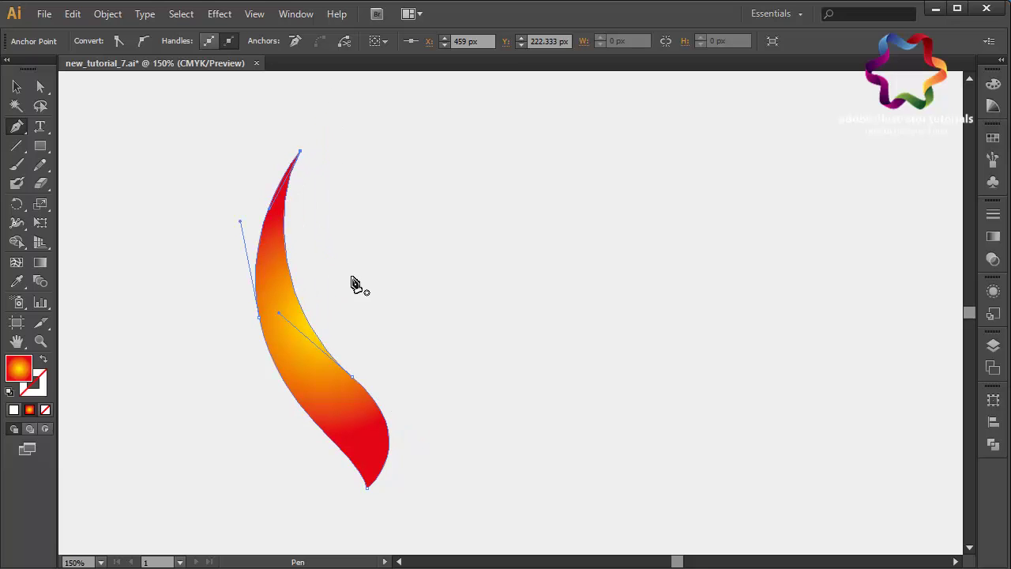
click(219, 214)
Step: Draw a shorter slender flame left of the tall one, redoing a misplaced bottom anchor
drag(239, 369, 293, 447)
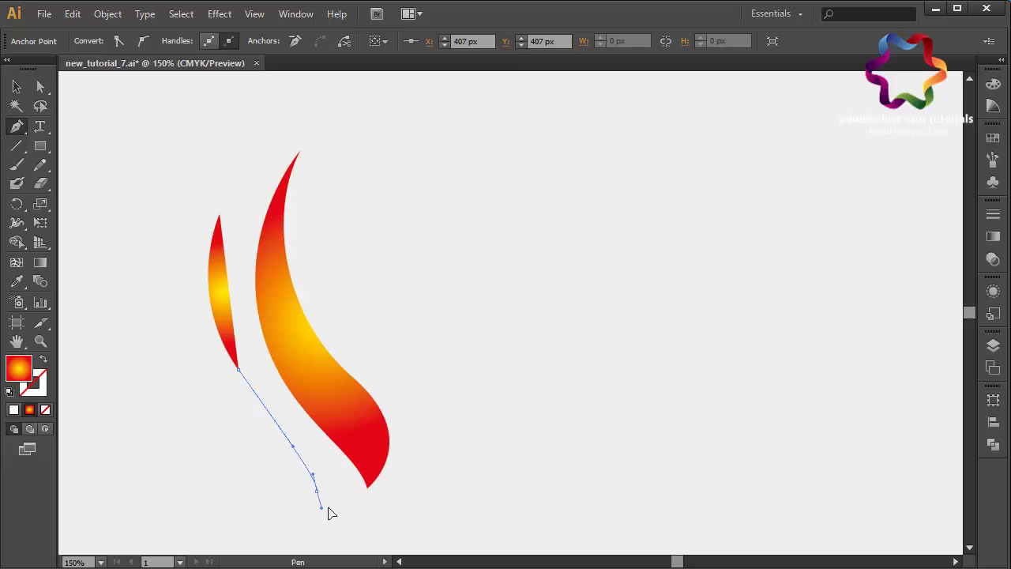
mouse_move(348, 507)
mouse_down()
mouse_move(295, 528)
mouse_move(314, 519)
mouse_up()
key(ctrl+z)
mouse_move(336, 491)
mouse_down()
mouse_move(327, 494)
mouse_move(342, 509)
mouse_up()
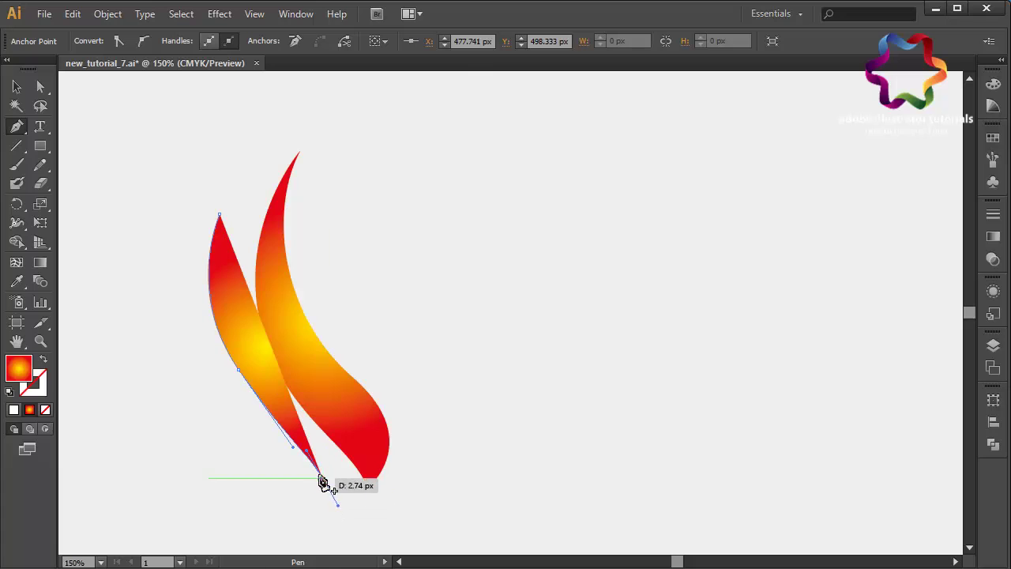
click(322, 478)
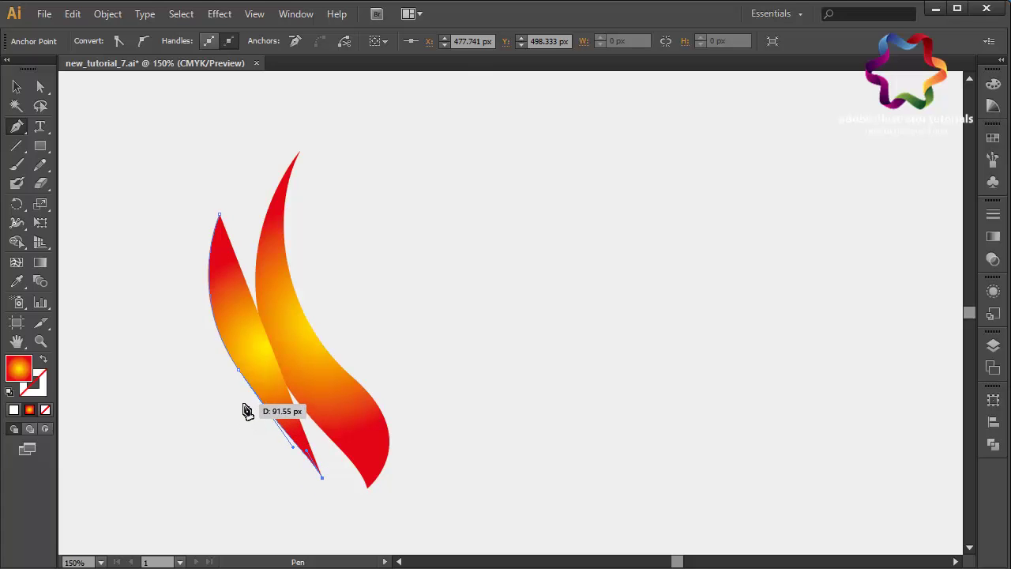
drag(188, 362, 188, 358)
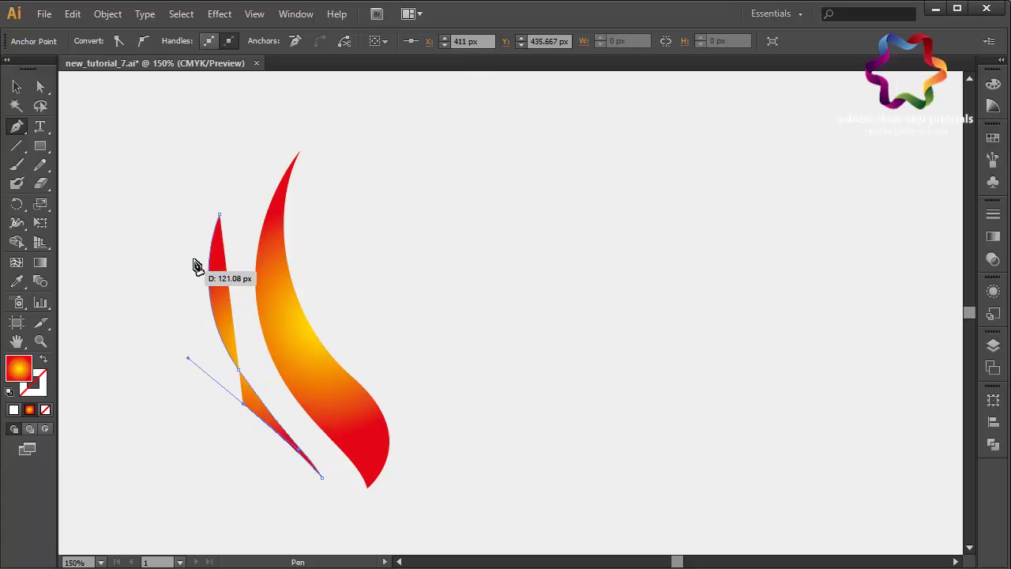
drag(223, 219, 298, 137)
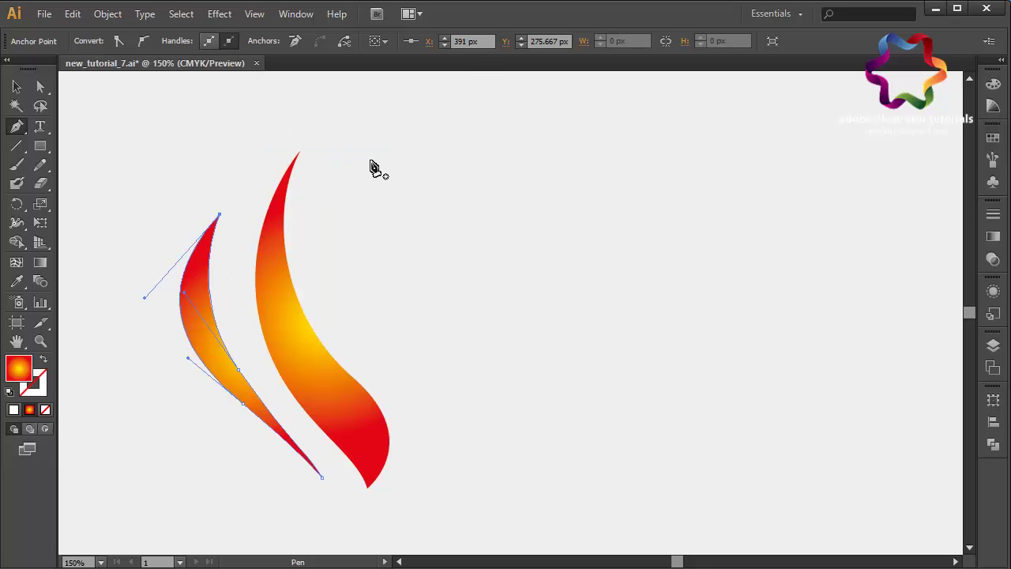
click(342, 196)
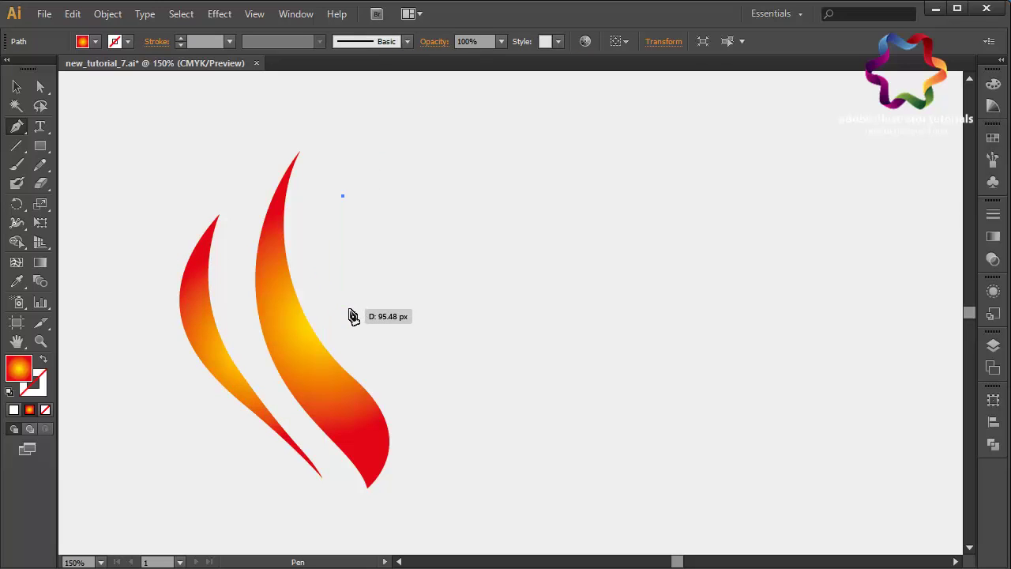
Step: Undo the false-start path and draw the right flame's tip and curved edges
drag(349, 307, 403, 395)
key(ctrl+z)
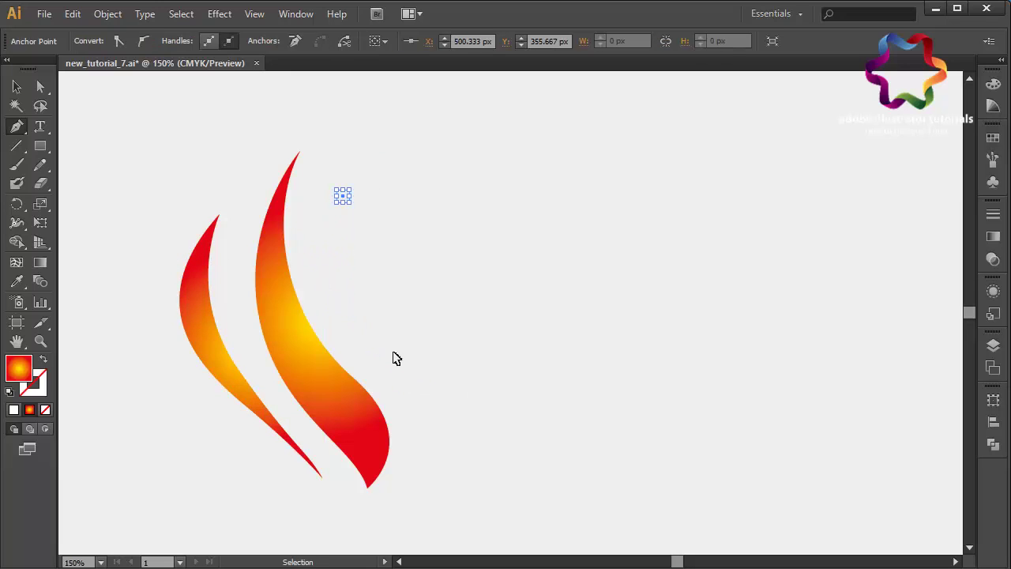
key(ctrl+z)
click(330, 199)
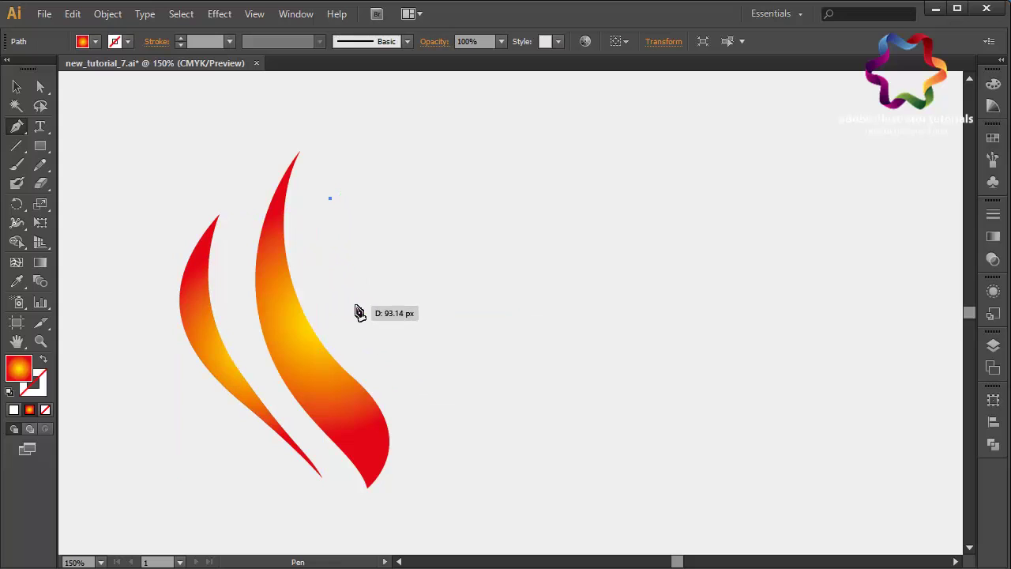
click(344, 300)
mouse_move(344, 300)
mouse_down()
mouse_move(412, 414)
mouse_move(408, 452)
mouse_up()
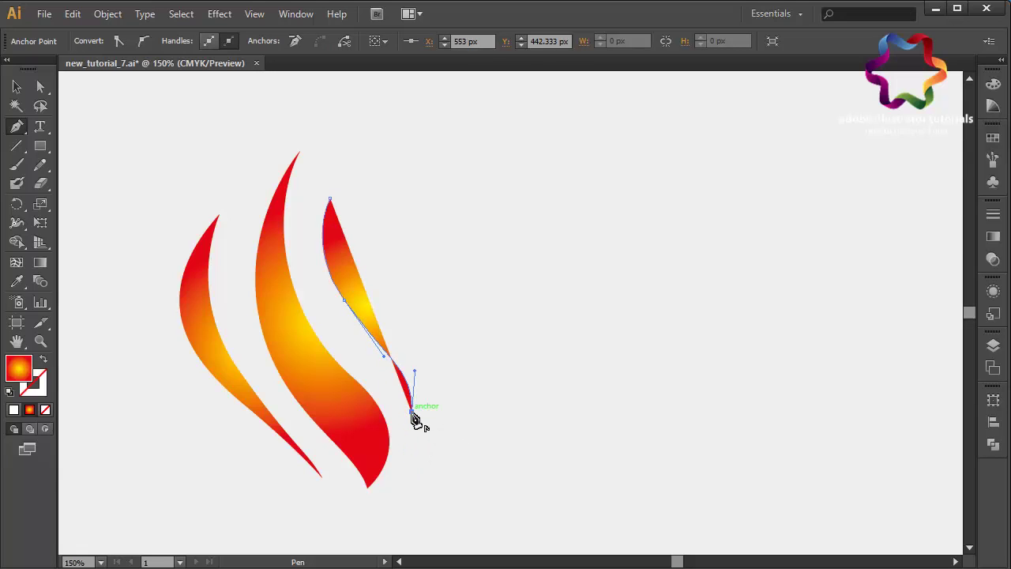
drag(412, 410, 397, 320)
Step: Close the right flame at its top tip, bulging its right edge outward
click(333, 204)
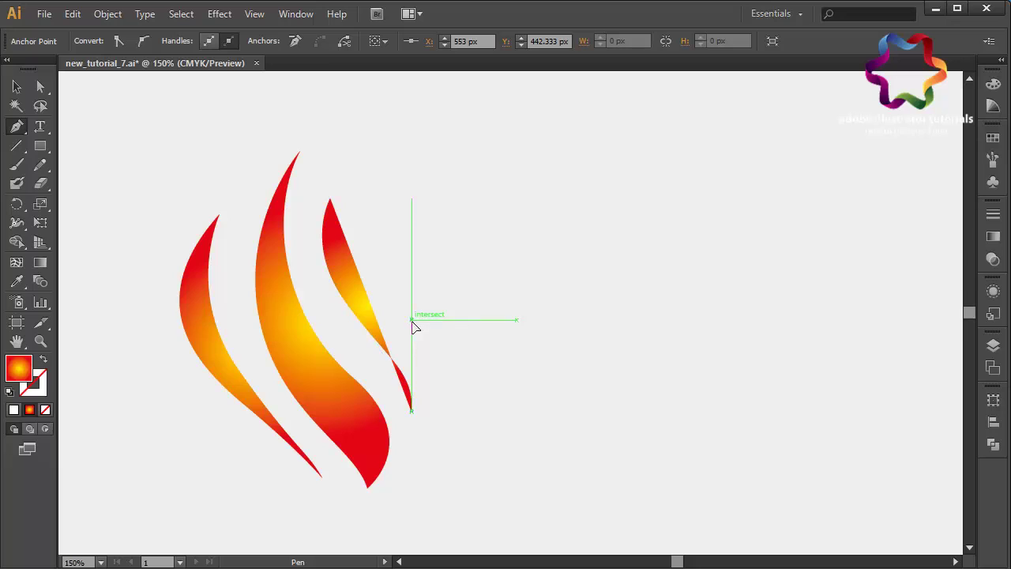
drag(412, 320, 355, 278)
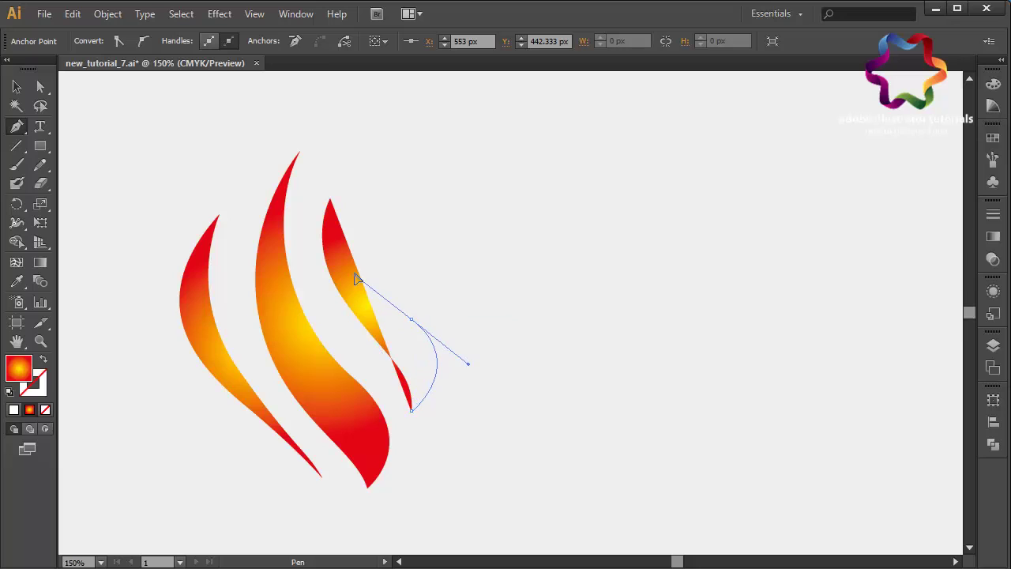
click(330, 202)
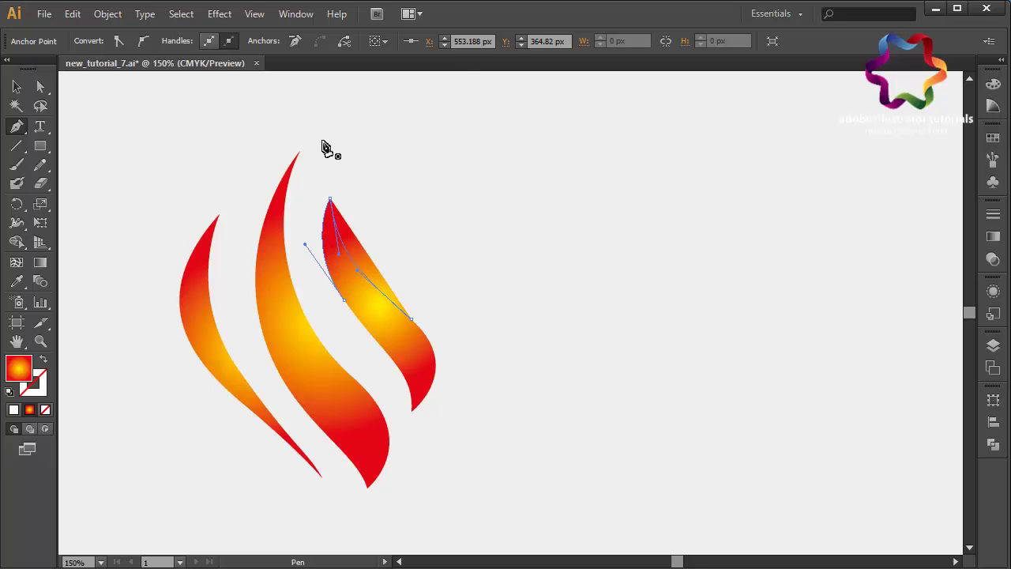
click(17, 86)
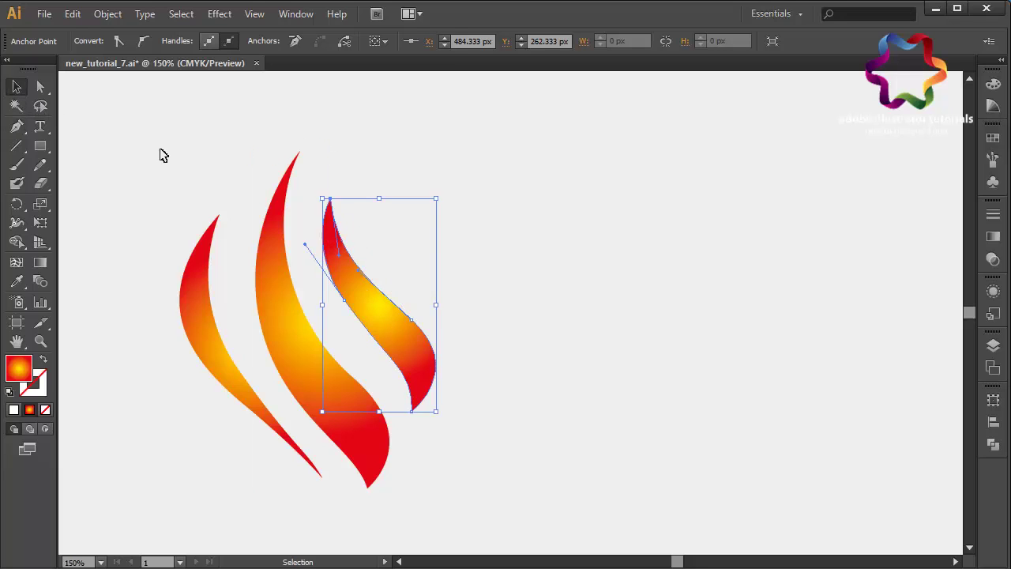
click(162, 155)
Step: Draw straight facet lines across the left, tall and right flames with the Line Segment tool
click(17, 146)
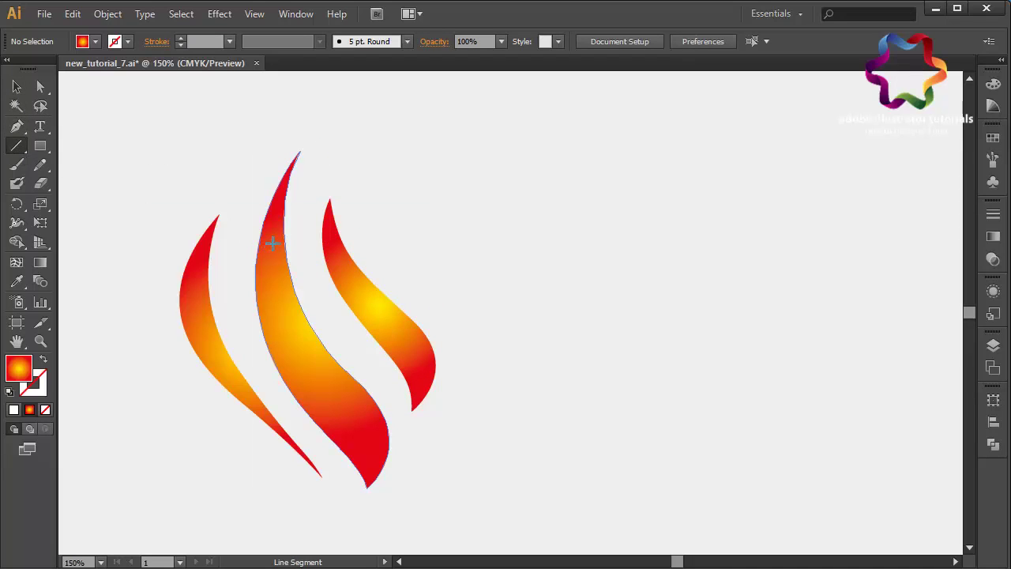
click(211, 251)
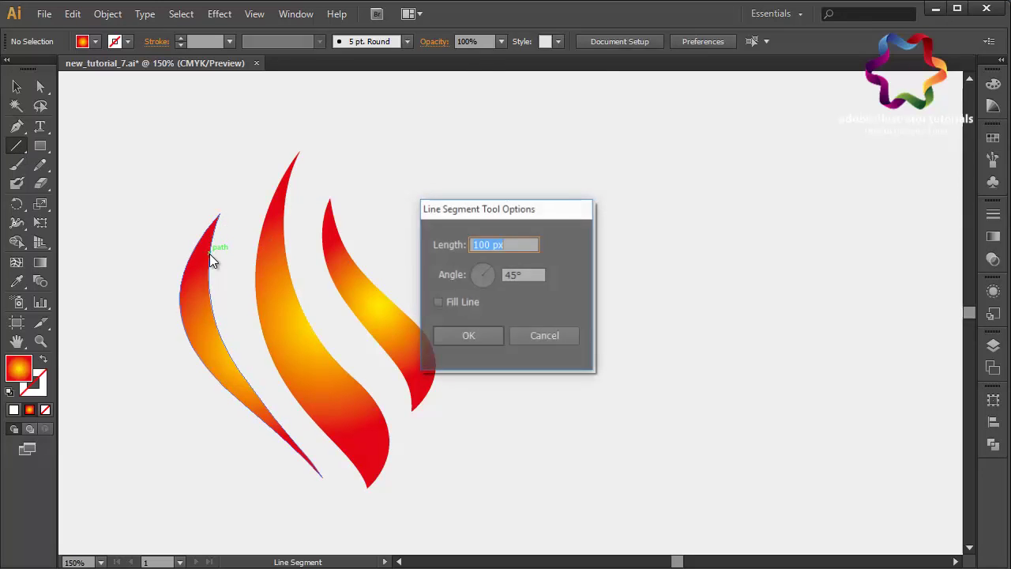
click(555, 338)
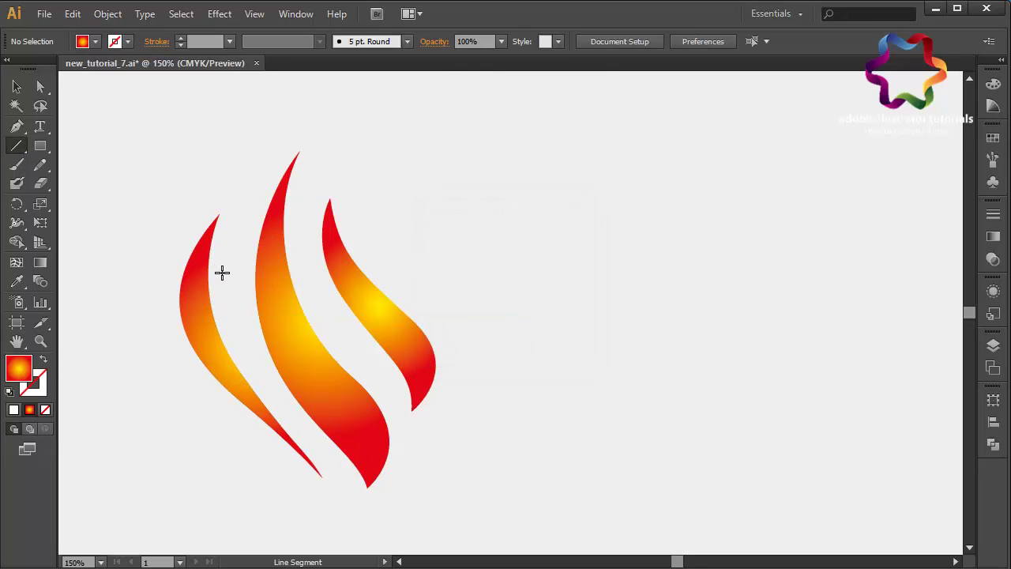
mouse_move(211, 253)
mouse_down()
mouse_move(184, 274)
mouse_move(212, 303)
mouse_move(185, 335)
mouse_move(226, 350)
mouse_move(221, 389)
mouse_move(252, 390)
mouse_move(254, 418)
mouse_move(222, 390)
mouse_move(255, 389)
mouse_move(260, 425)
mouse_move(291, 426)
mouse_move(295, 454)
mouse_up()
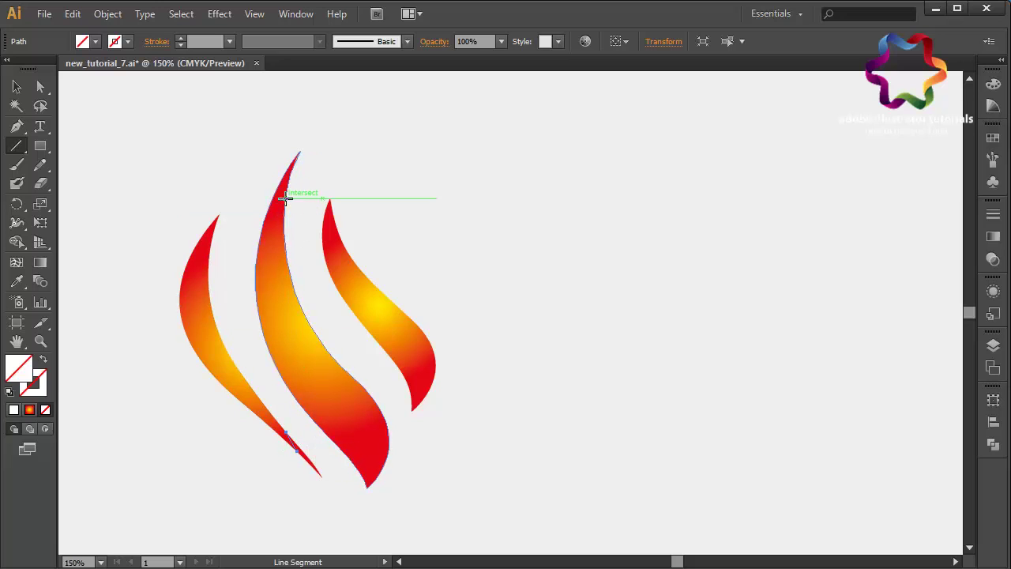
mouse_move(286, 198)
mouse_down()
mouse_move(258, 239)
mouse_move(287, 253)
mouse_up()
mouse_move(272, 301)
mouse_down()
mouse_move(304, 309)
mouse_move(276, 366)
mouse_move(342, 363)
mouse_move(325, 430)
mouse_move(389, 437)
mouse_up()
mouse_move(333, 247)
mouse_down()
mouse_move(325, 266)
mouse_move(368, 274)
mouse_move(356, 316)
mouse_move(398, 301)
mouse_move(405, 348)
mouse_move(393, 362)
mouse_up()
mouse_move(393, 362)
mouse_down()
mouse_move(424, 361)
mouse_move(436, 373)
mouse_up()
click(16, 88)
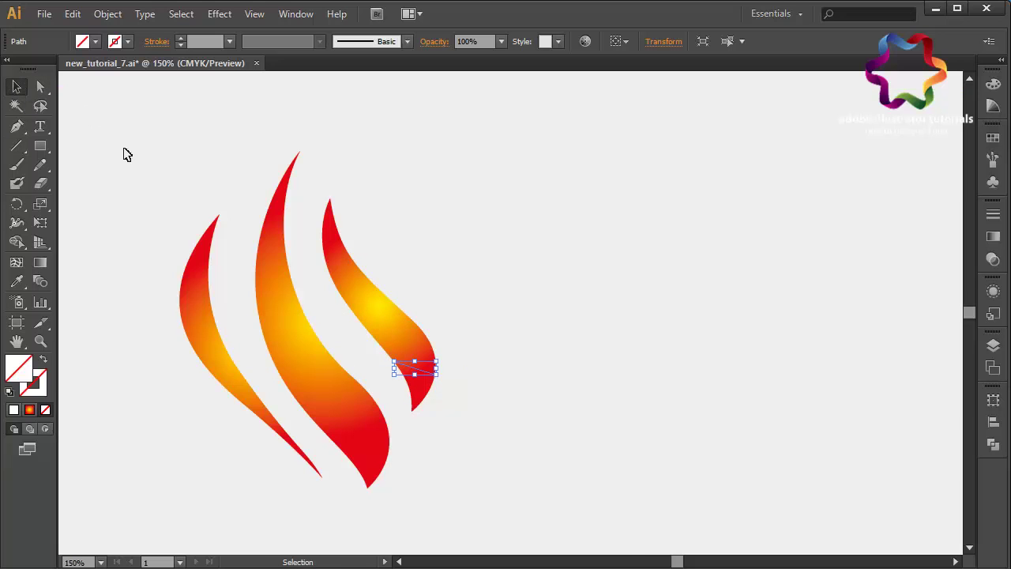
Step: Select all flames and lines, then use Shape Builder to clear the left flame's facet fills
drag(126, 154, 629, 544)
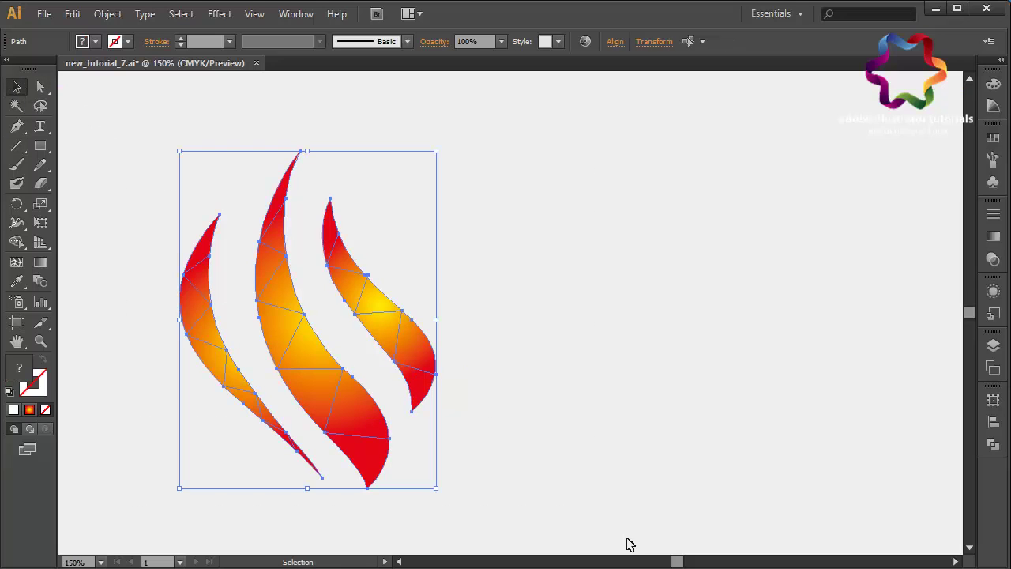
click(15, 245)
alt+click(207, 257)
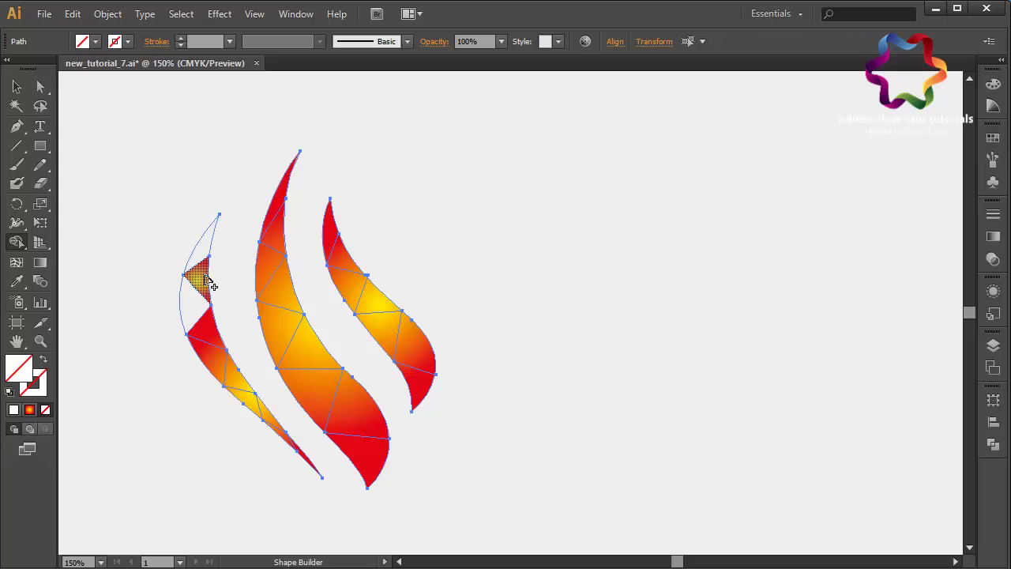
drag(209, 282, 214, 359)
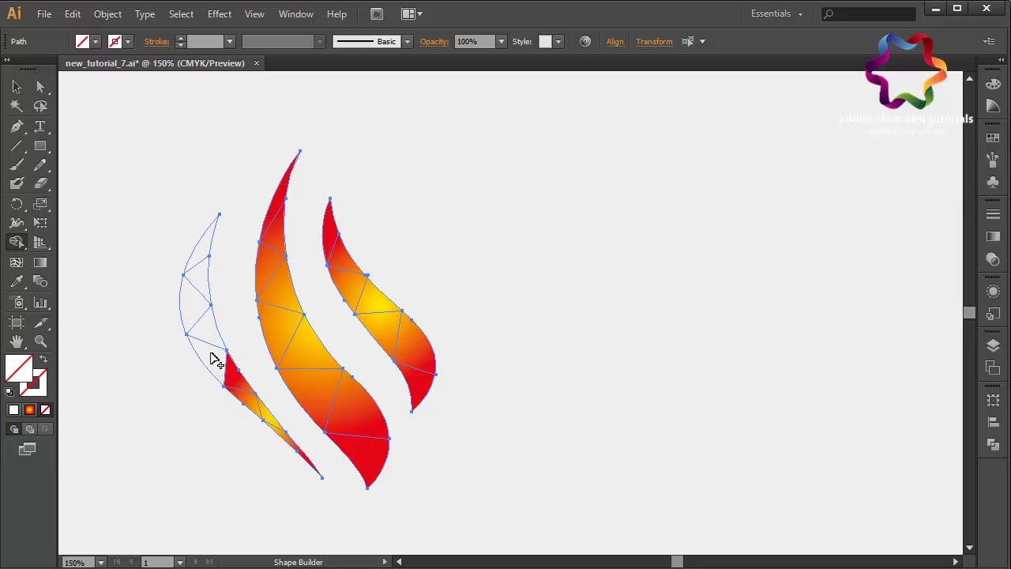
alt+click(236, 371)
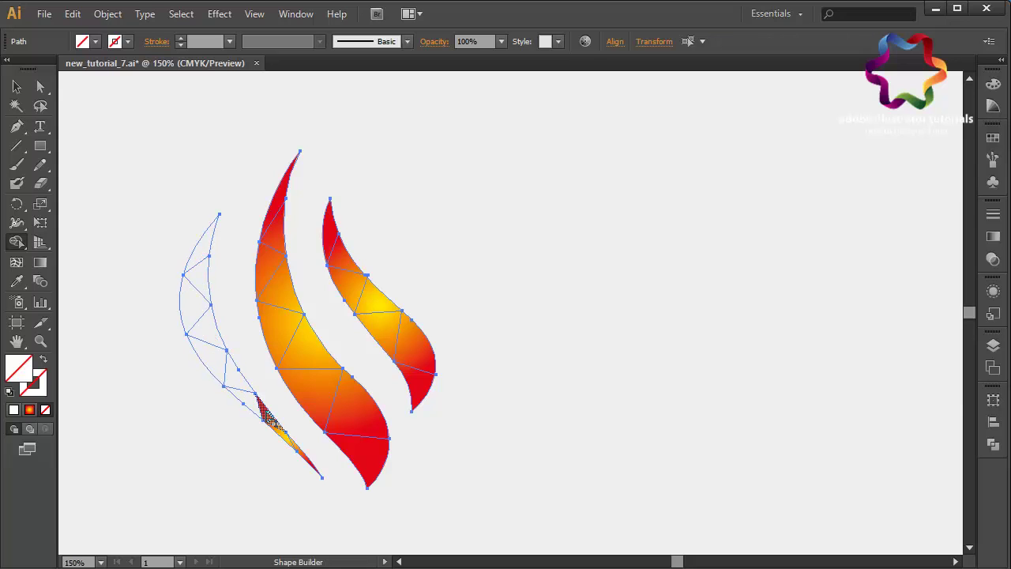
alt+click(267, 417)
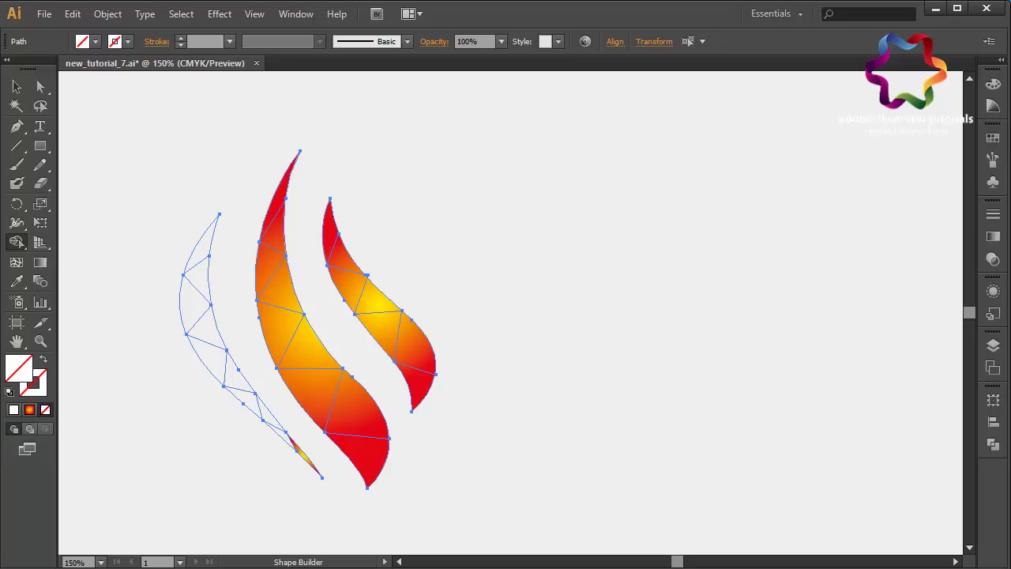
click(16, 87)
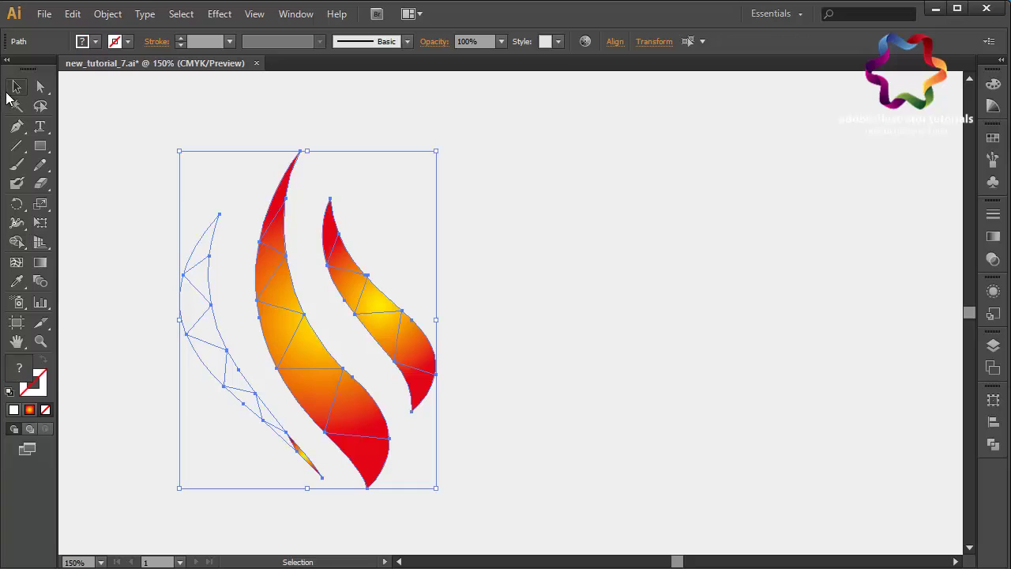
click(155, 187)
click(194, 279)
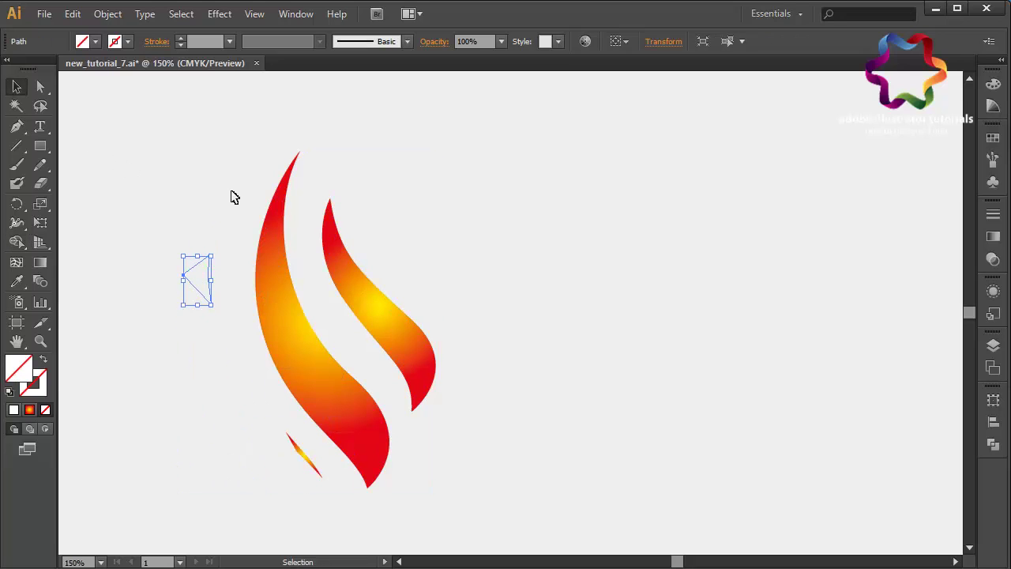
Step: Fill the left flame's pieces with light orange from the Swatches
drag(228, 203, 167, 476)
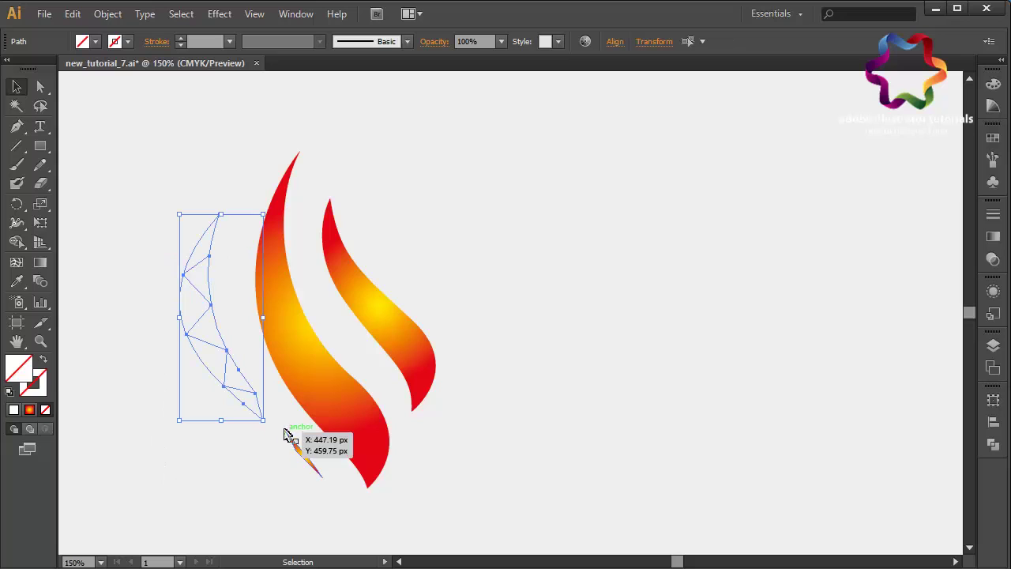
shift+click(277, 428)
shift+click(296, 452)
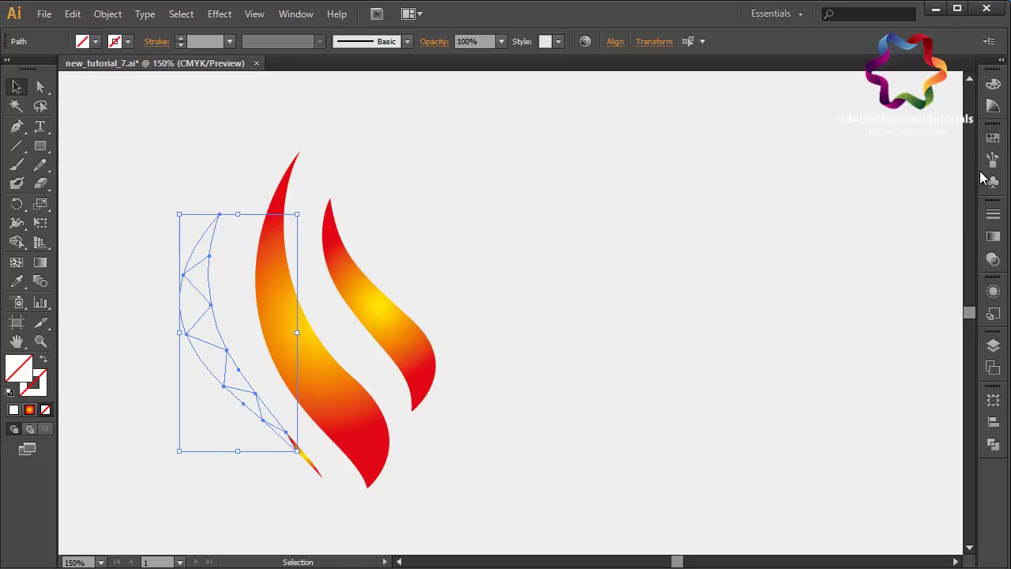
click(992, 137)
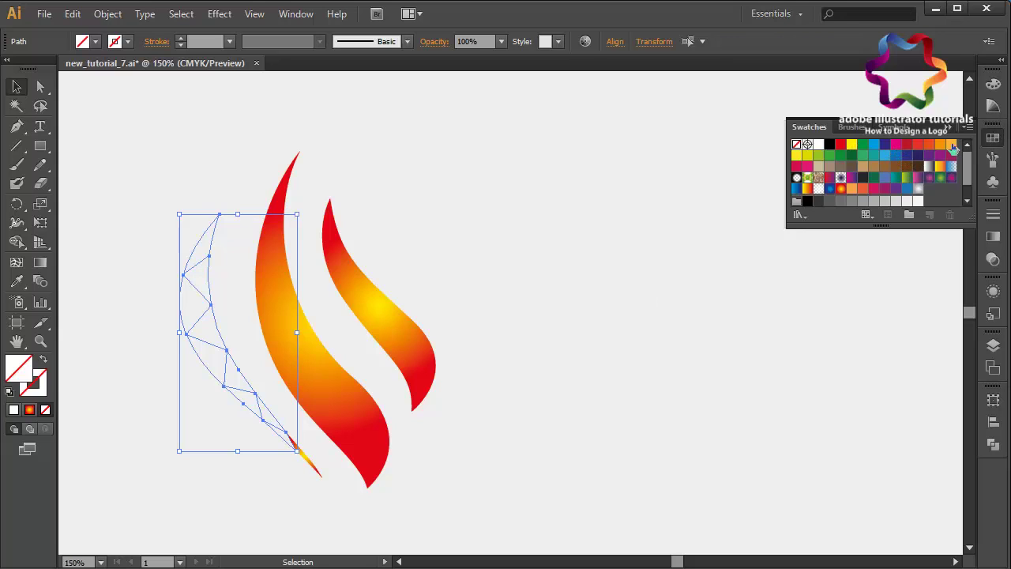
click(951, 145)
click(702, 225)
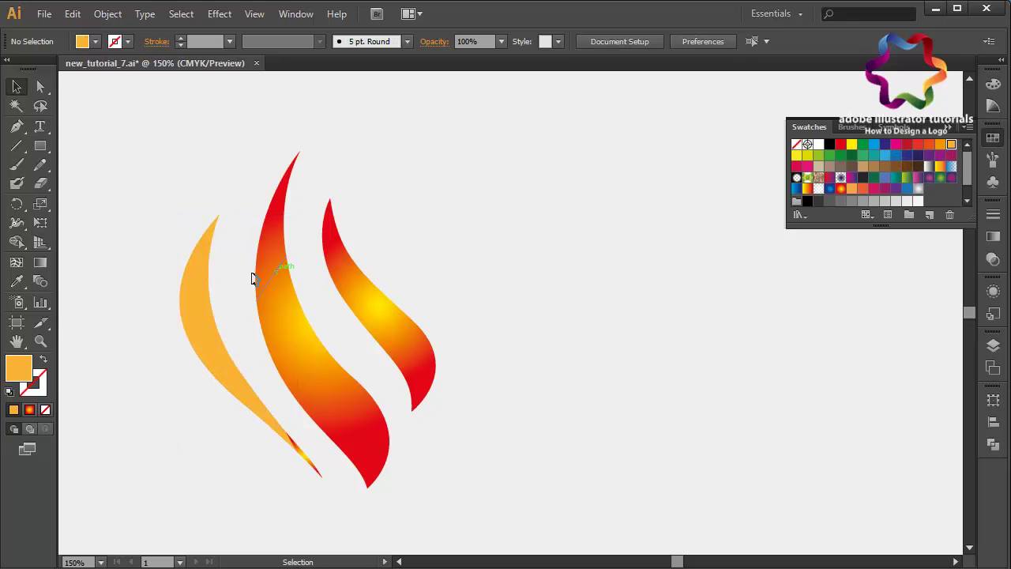
Step: Give the small triangle near the flame's upper left a darker orange fill
click(198, 277)
click(940, 145)
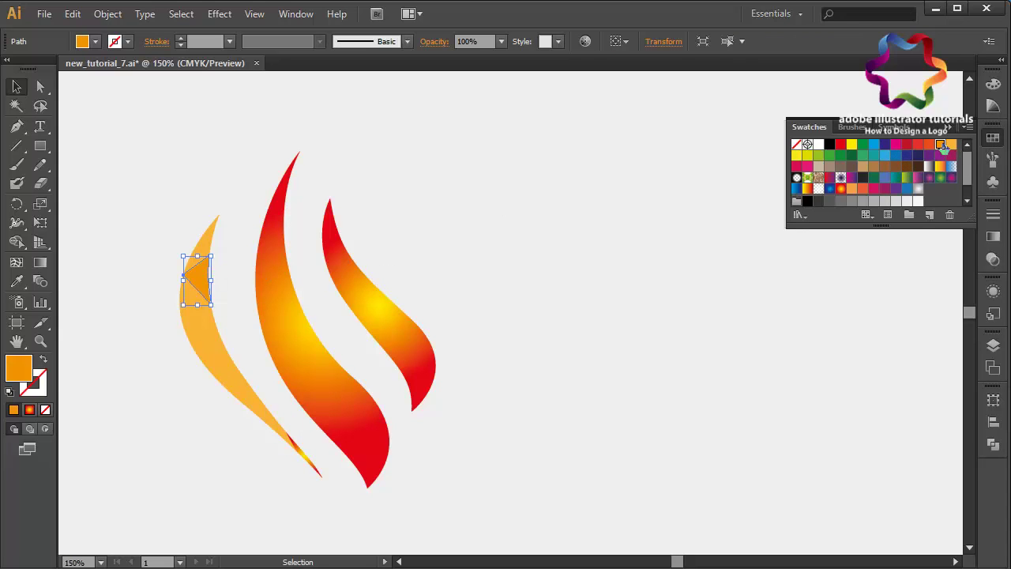
click(188, 325)
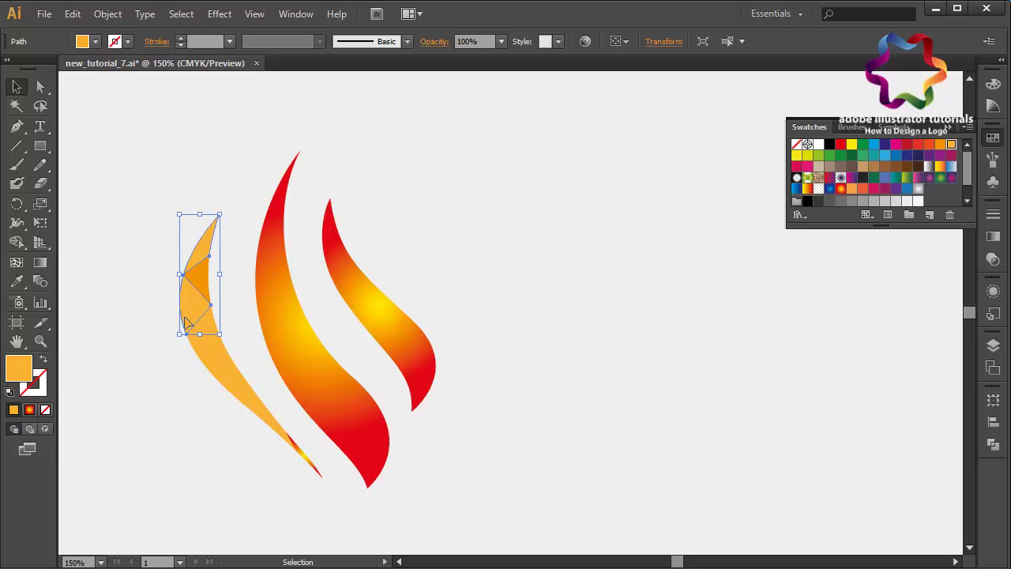
right_click(189, 311)
click(106, 372)
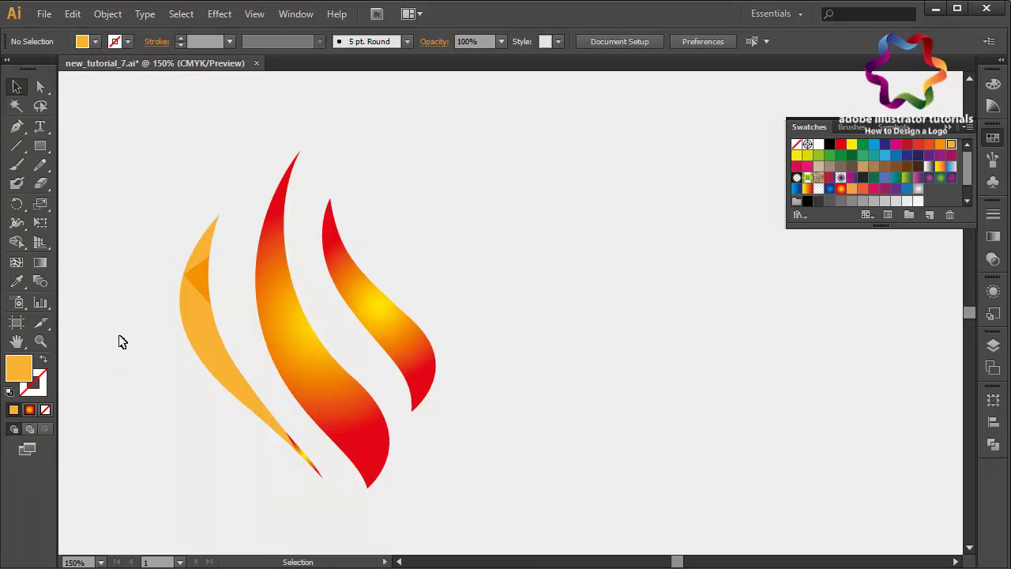
Step: Nudge one of the triangle's anchors onto the flame's edge with Direct Selection
click(42, 88)
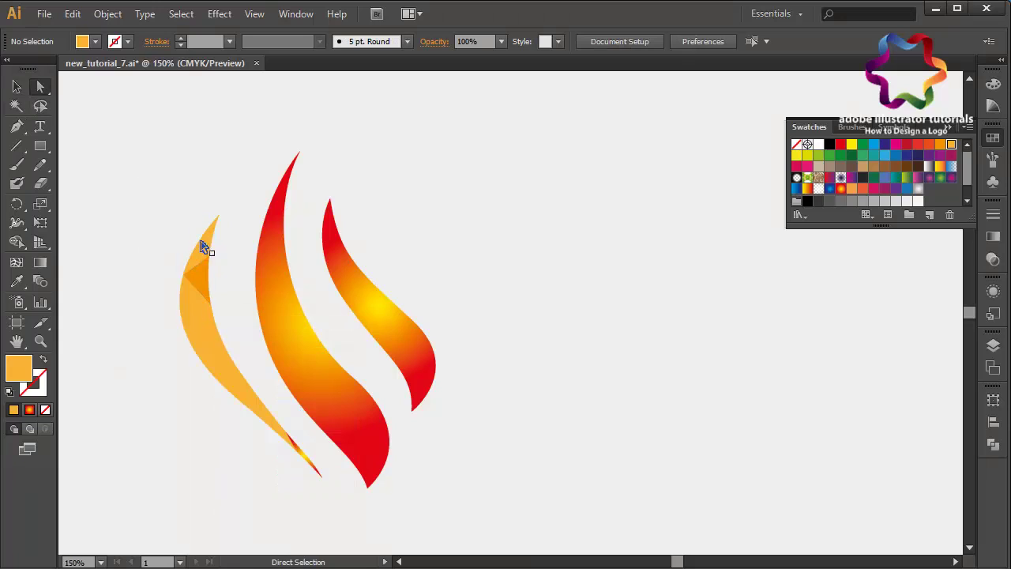
click(202, 247)
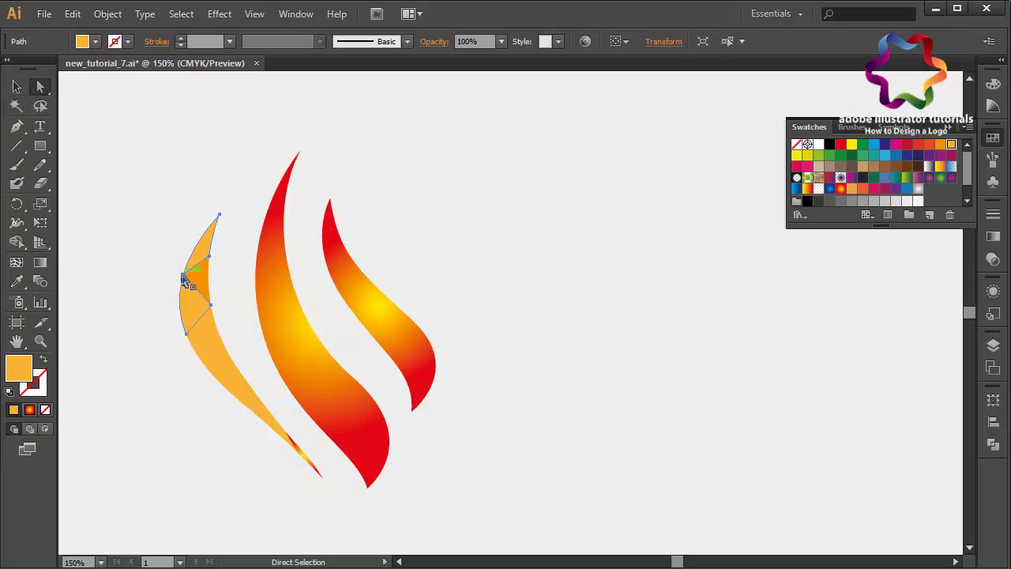
click(185, 279)
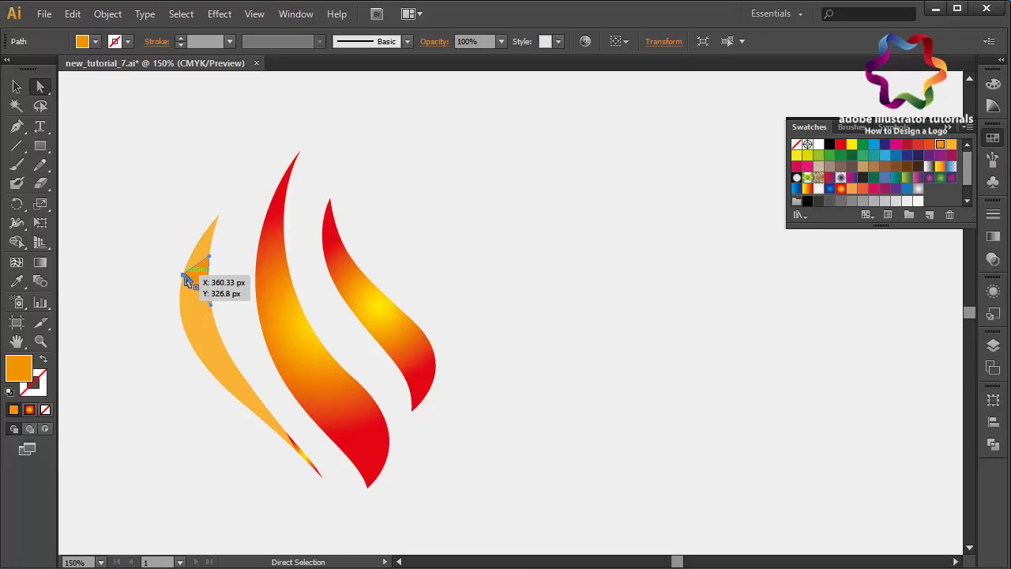
drag(185, 278, 184, 279)
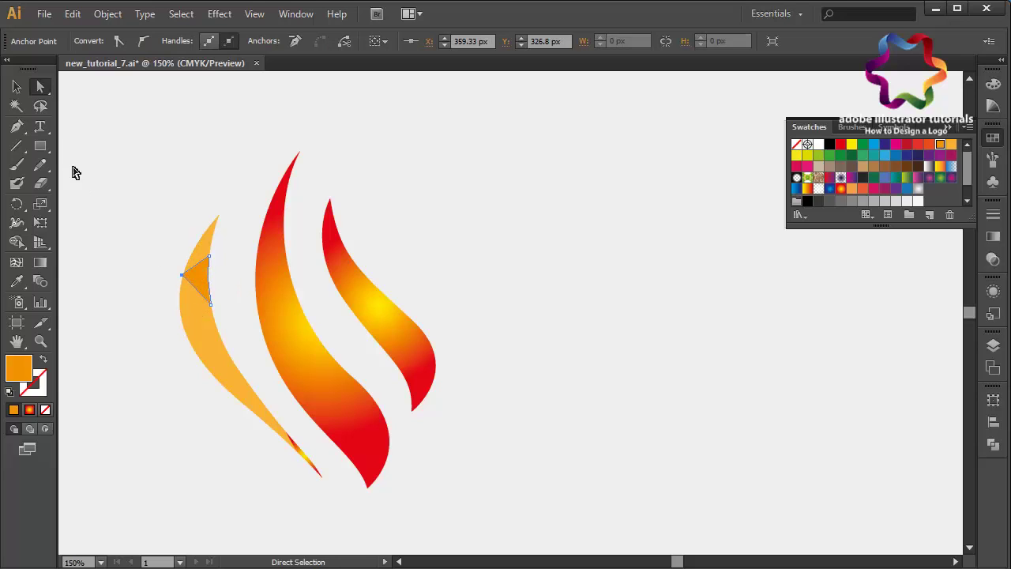
click(19, 89)
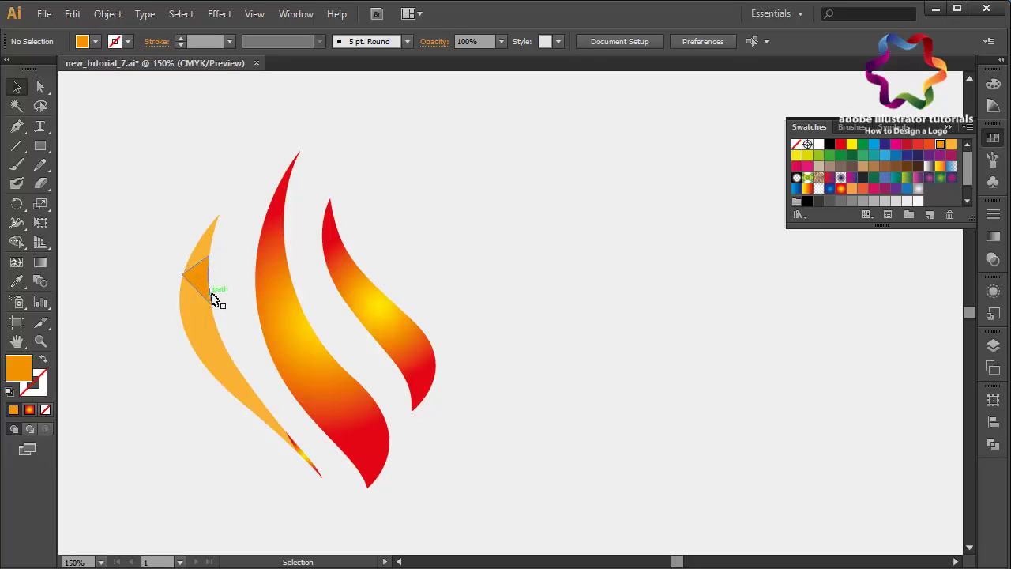
click(211, 294)
Step: Zoom in twice on the left flame and deselect the orange triangle
key(ctrl+equal)
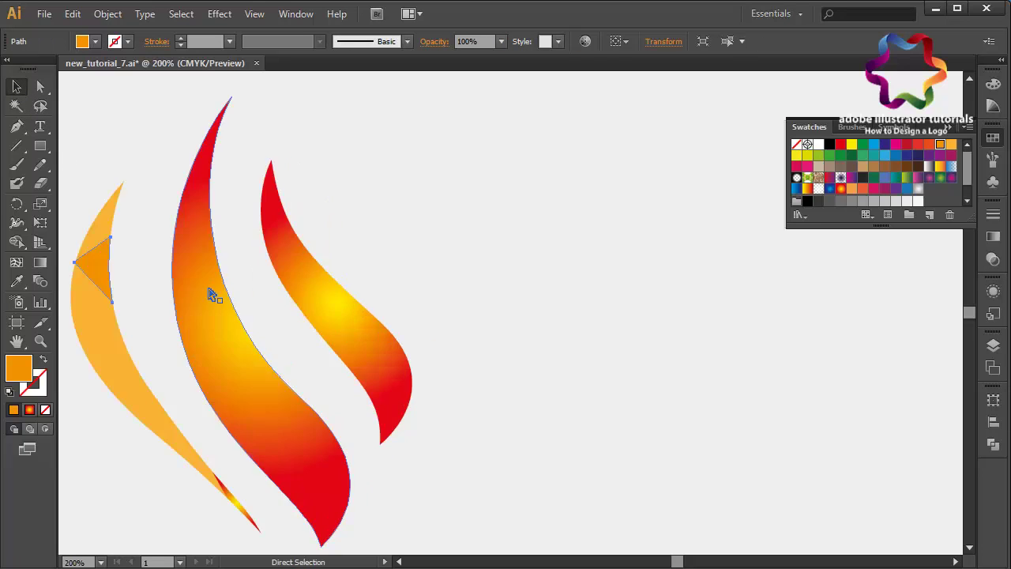
key(ctrl+equal)
scroll(213, 294, right, 5)
scroll(213, 293, left, 5)
scroll(212, 294, left, 5)
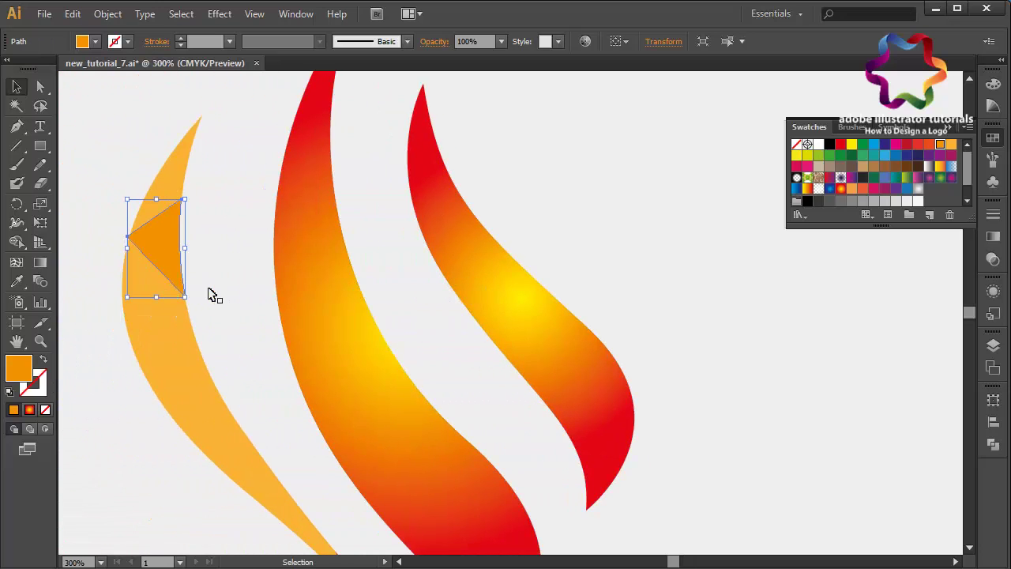
scroll(211, 294, left, 5)
click(235, 289)
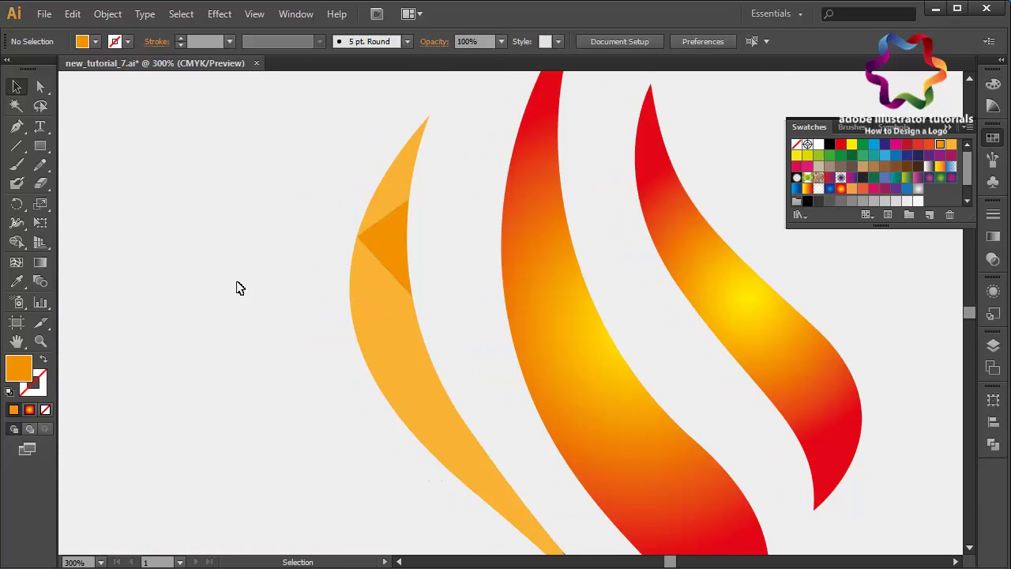
Step: Switch to the Line Segment tool for further facet lines
click(17, 146)
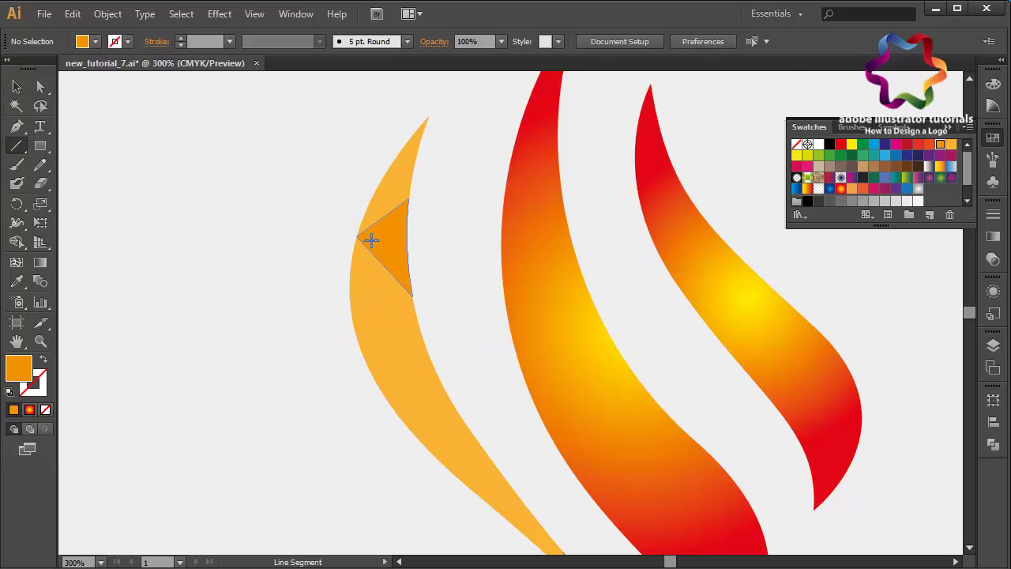
Step: Add a short line from the triangle's left point and Shape Builder-clear the section below it
drag(368, 235, 337, 234)
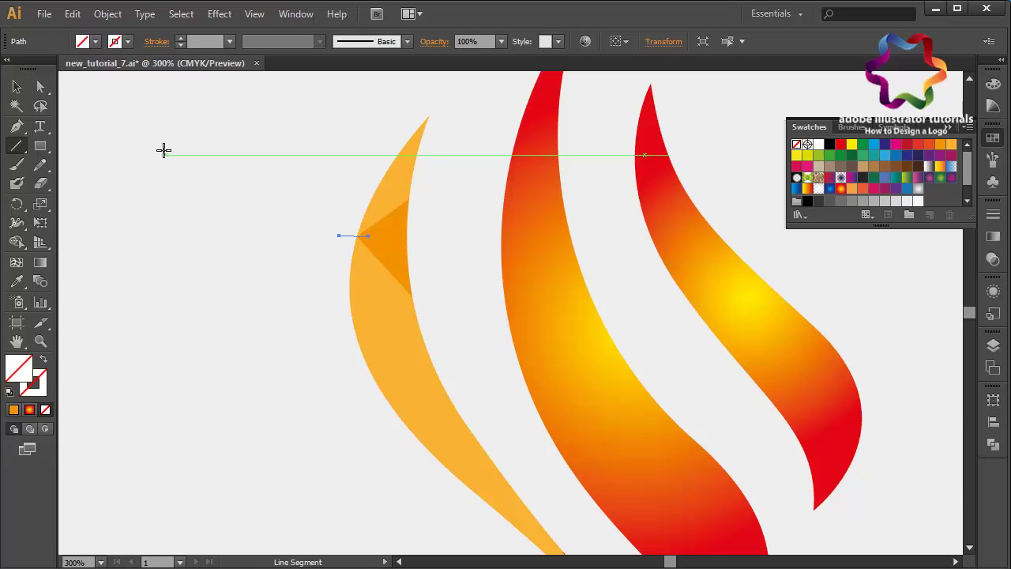
click(16, 86)
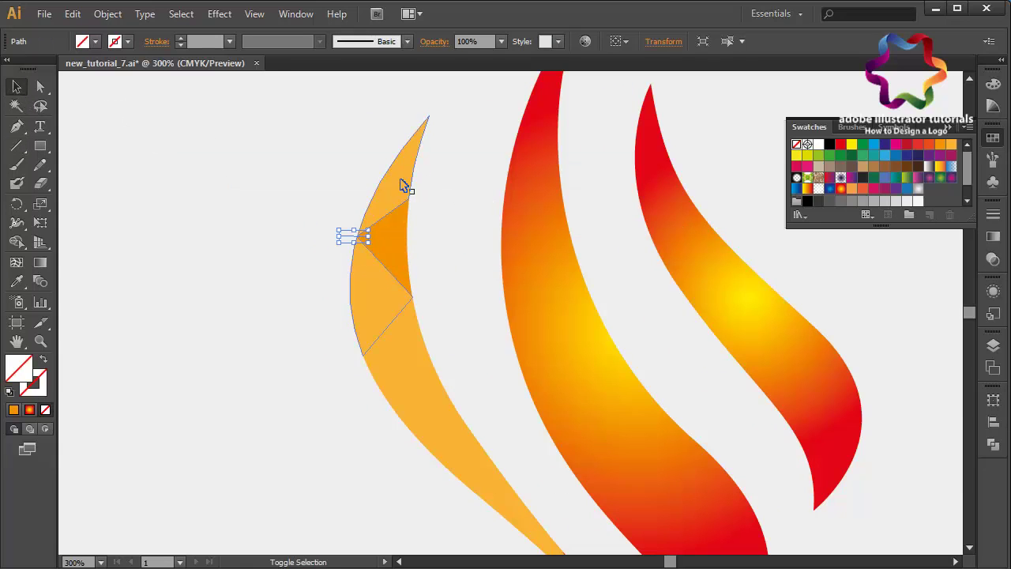
click(402, 184)
click(17, 243)
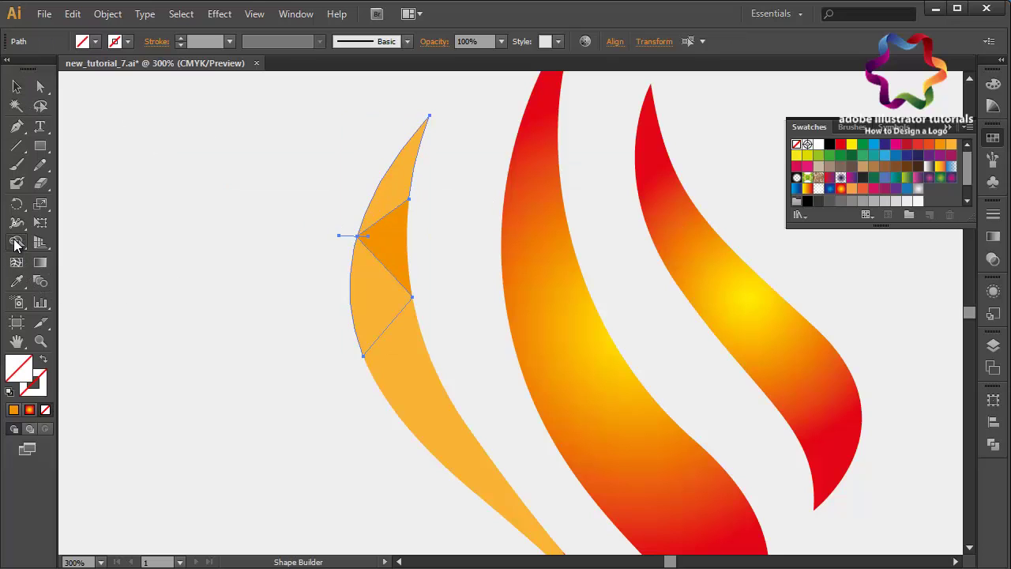
alt+click(374, 308)
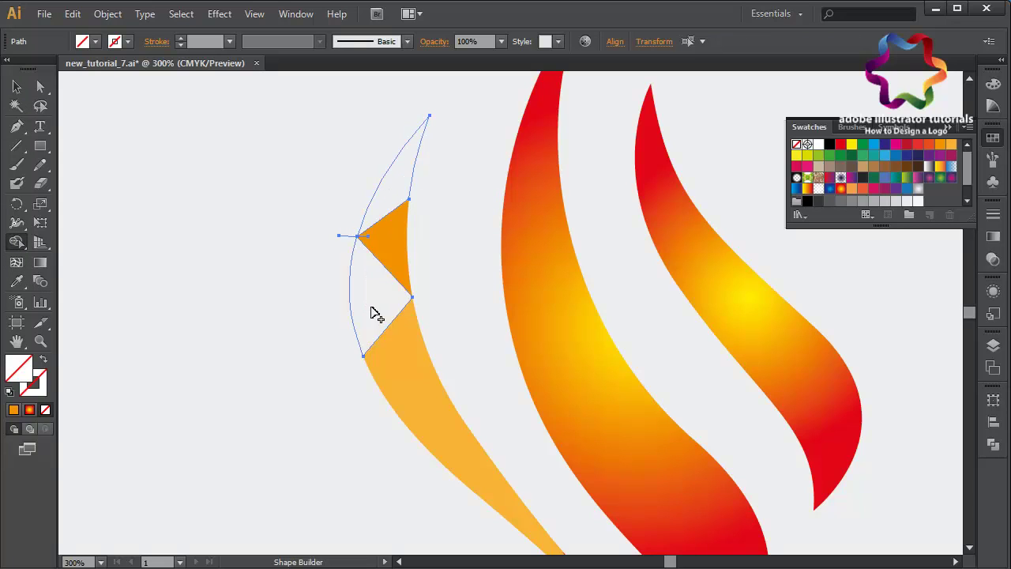
click(18, 87)
click(313, 183)
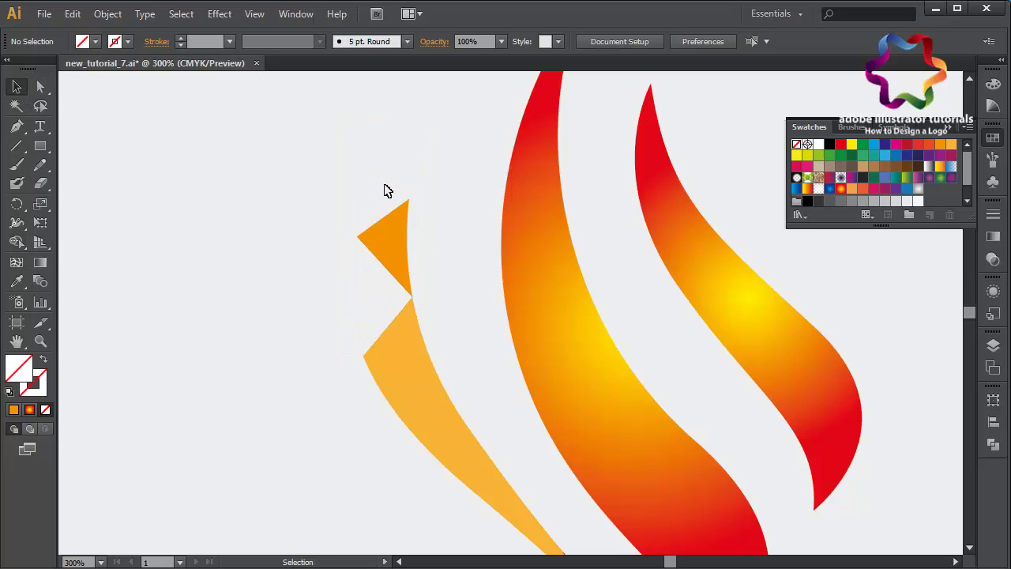
click(417, 166)
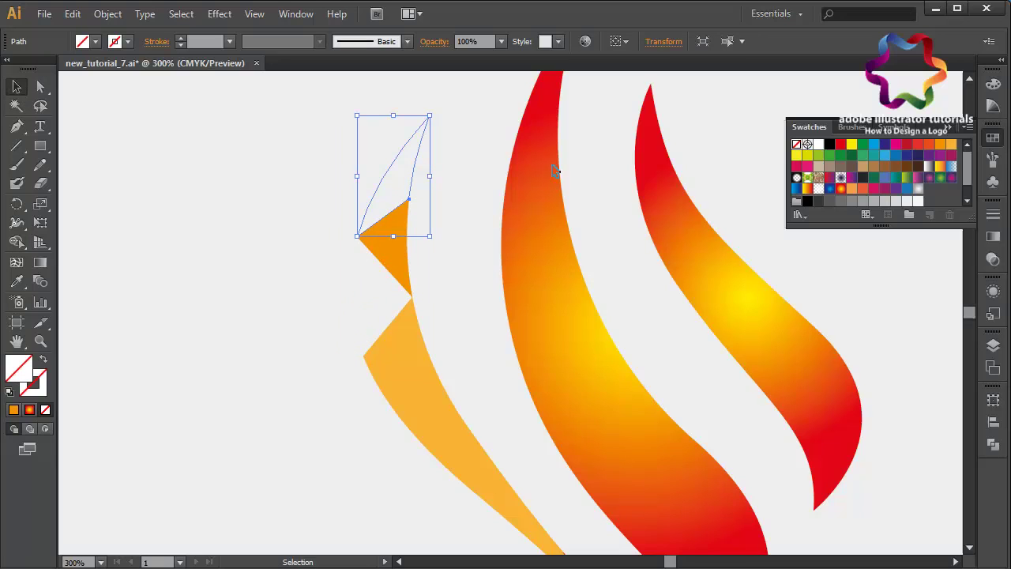
Step: Fill the top tip orange, the section below salmon, and the sliver a darker orange
click(952, 145)
click(356, 322)
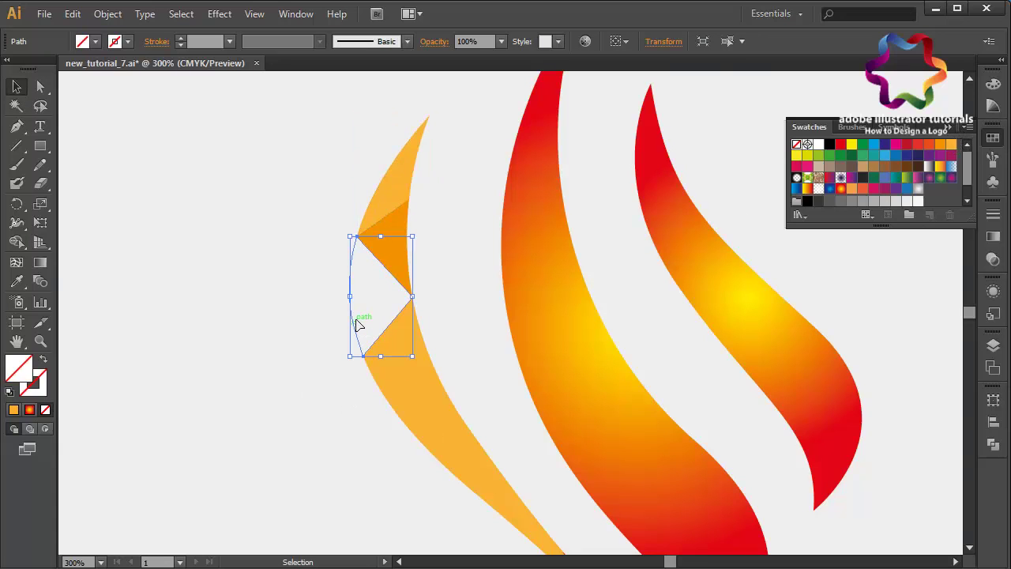
click(929, 144)
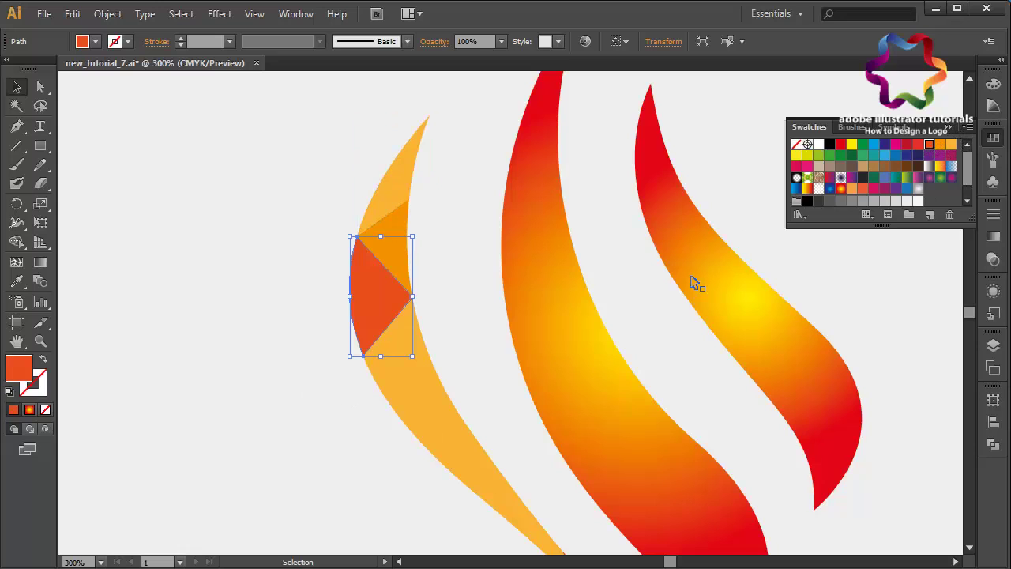
double_click(26, 373)
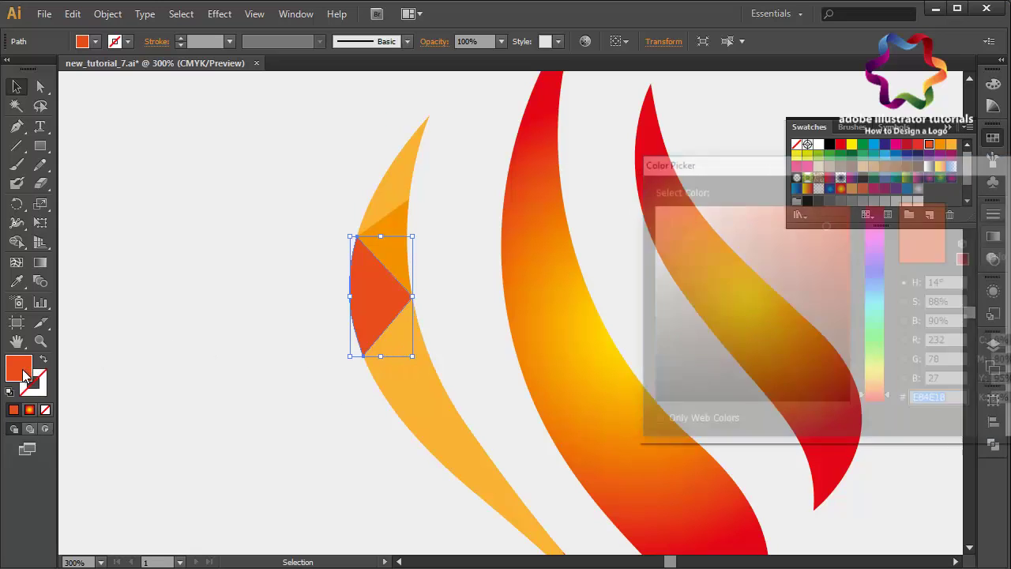
drag(806, 207, 785, 205)
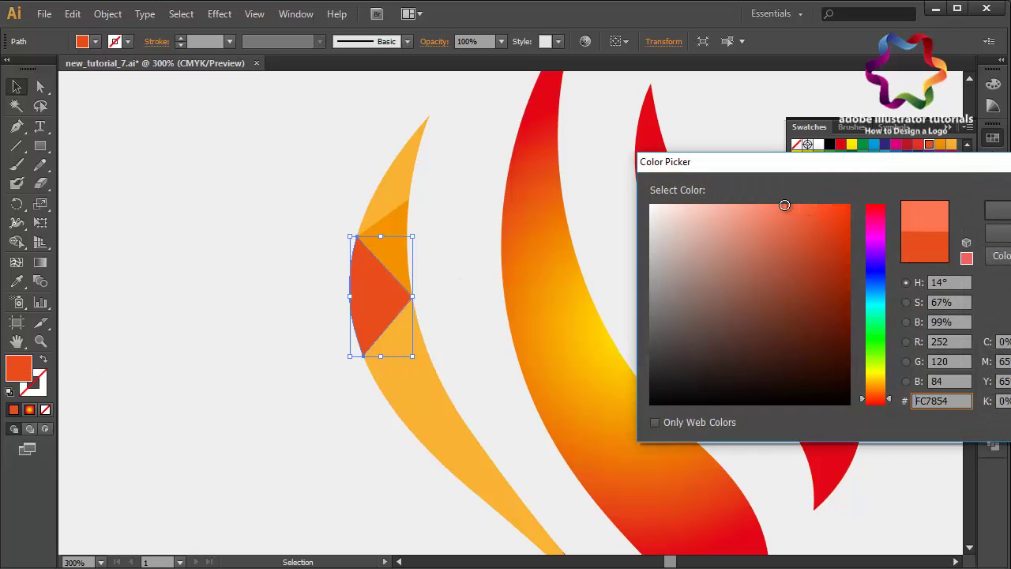
key(Return)
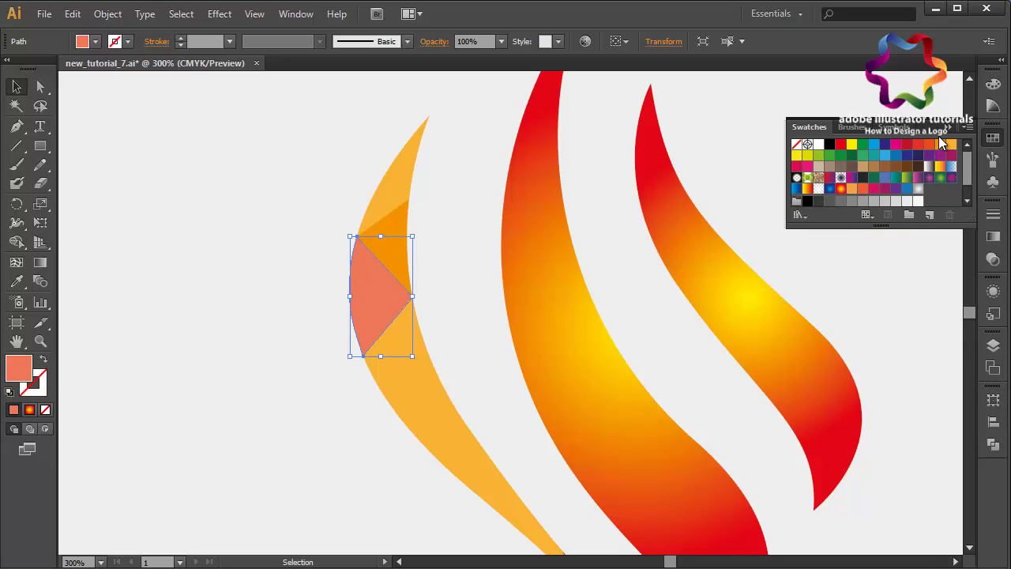
double_click(20, 376)
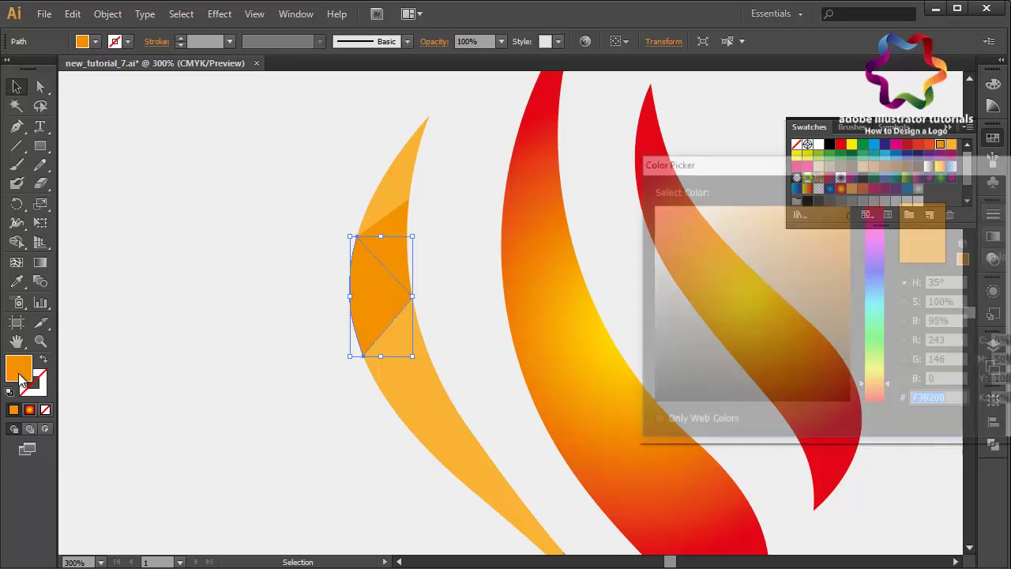
drag(886, 397, 886, 392)
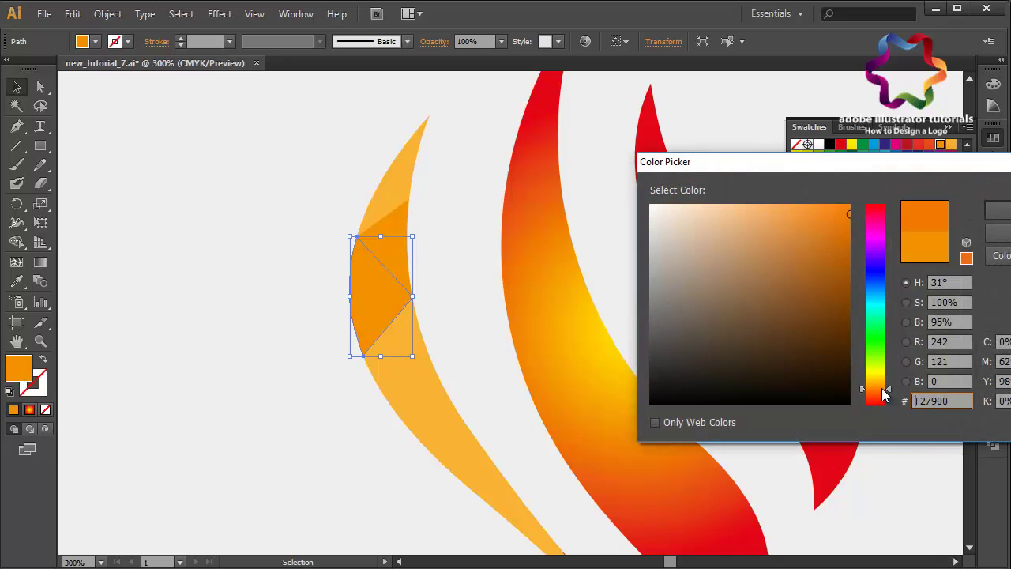
click(998, 211)
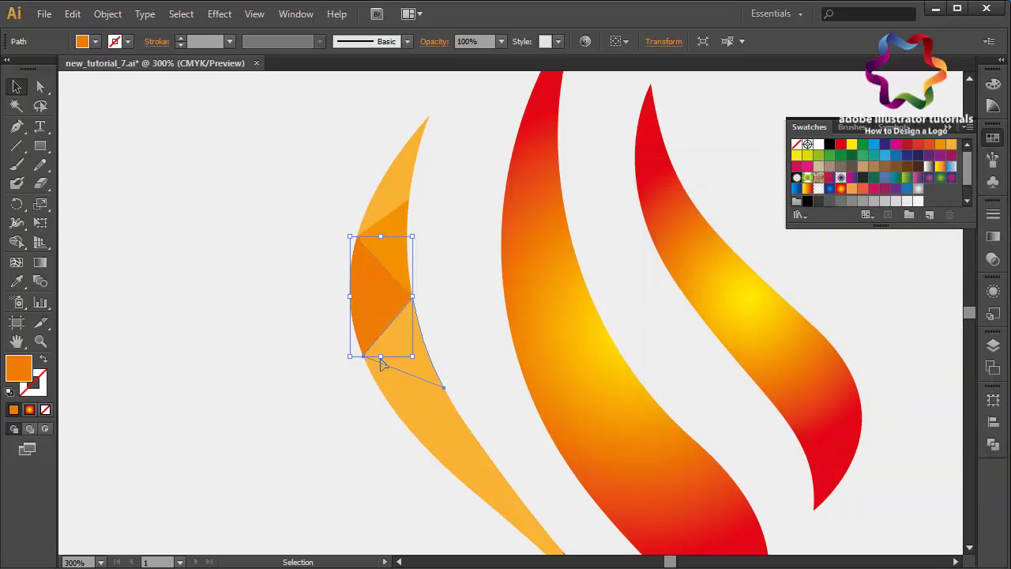
Step: Fill the lower triangle facet a redder orange at hue 25°
click(385, 361)
click(929, 145)
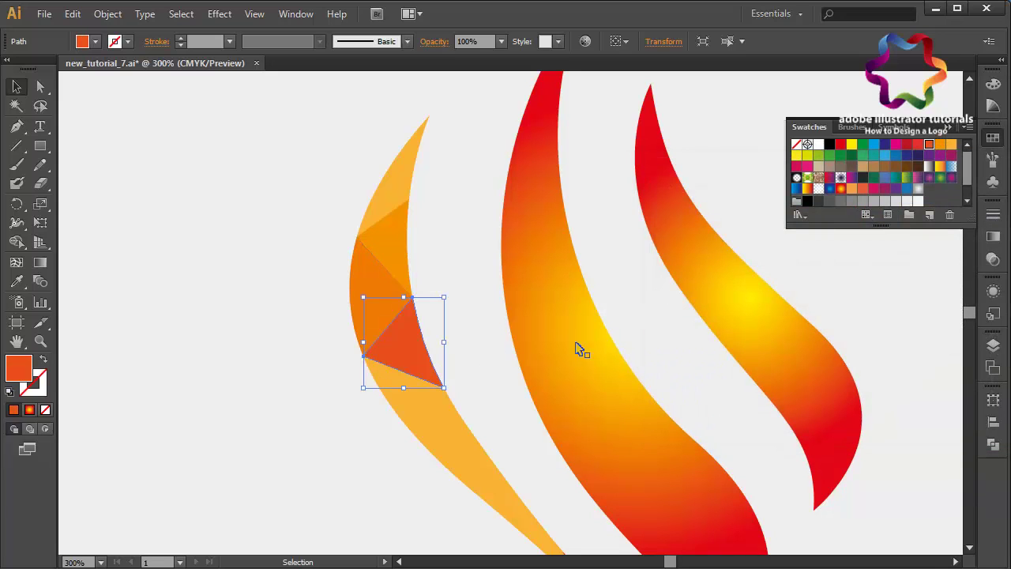
scroll(425, 415, down, 2)
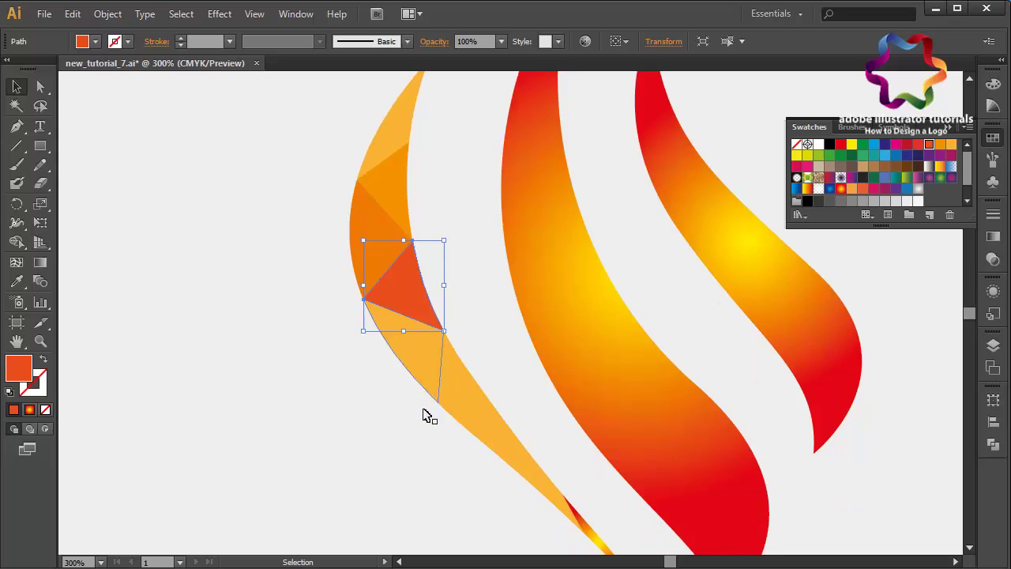
scroll(425, 415, down, 1)
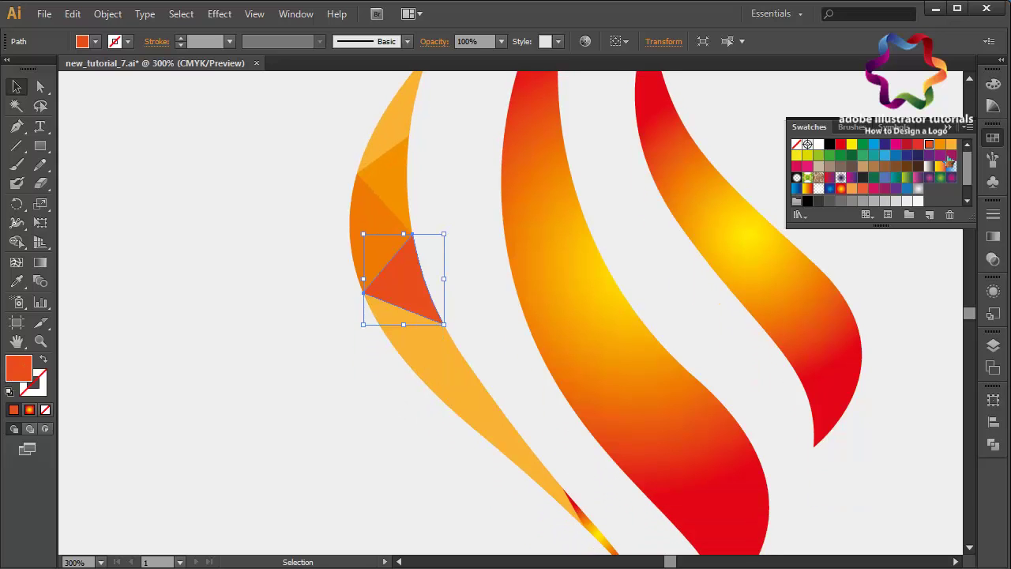
click(940, 146)
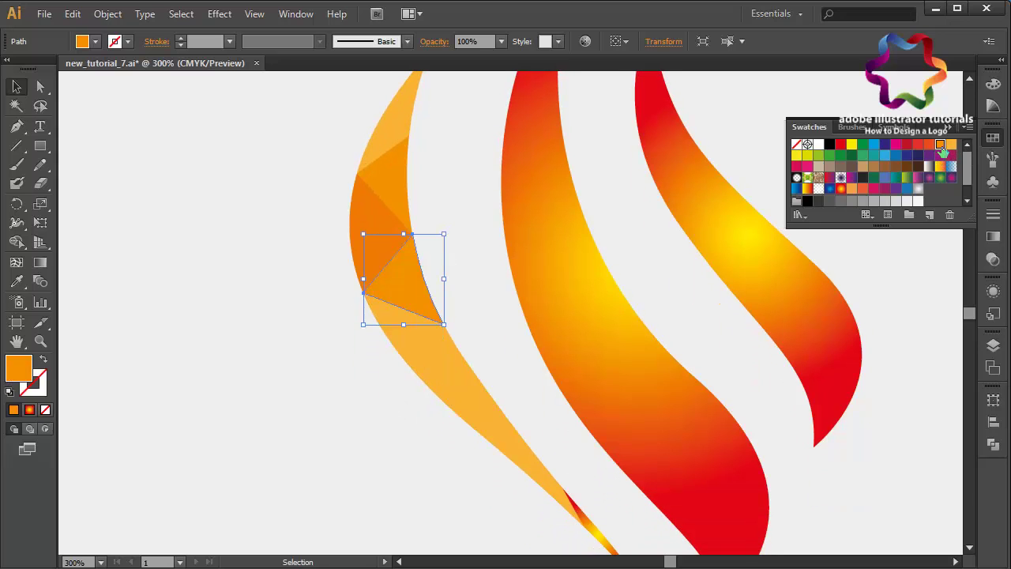
double_click(11, 374)
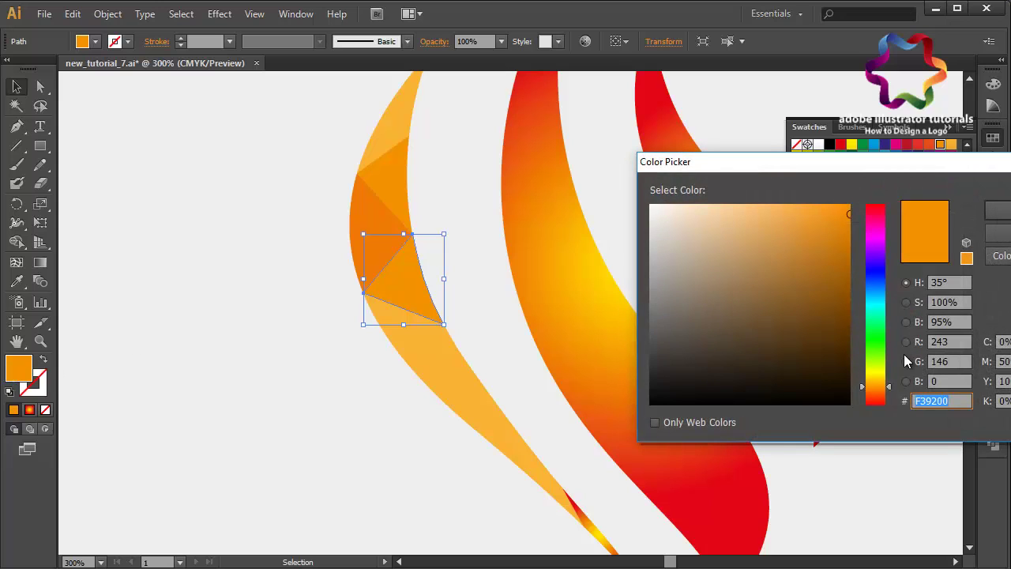
click(882, 392)
key(Return)
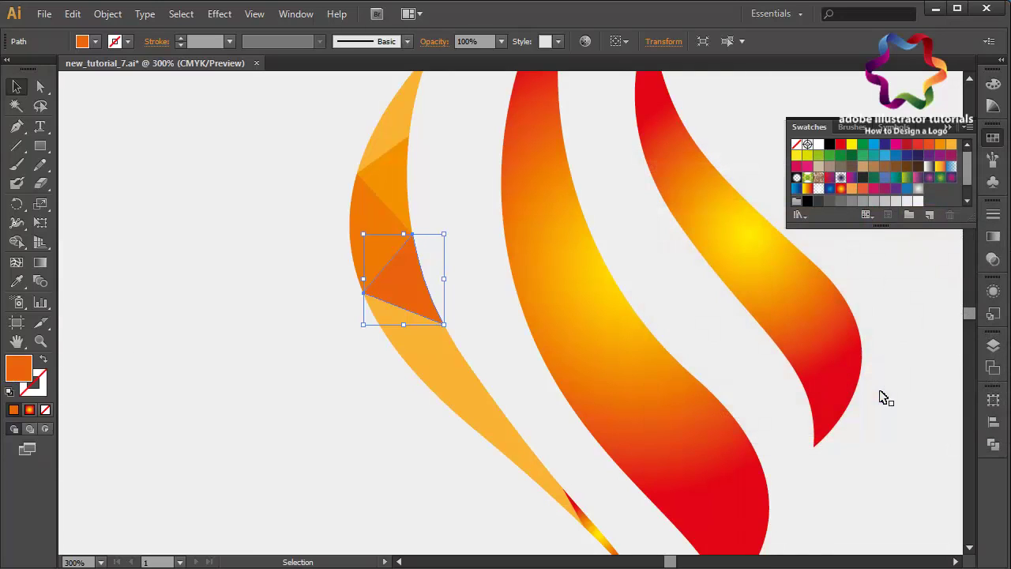
click(432, 343)
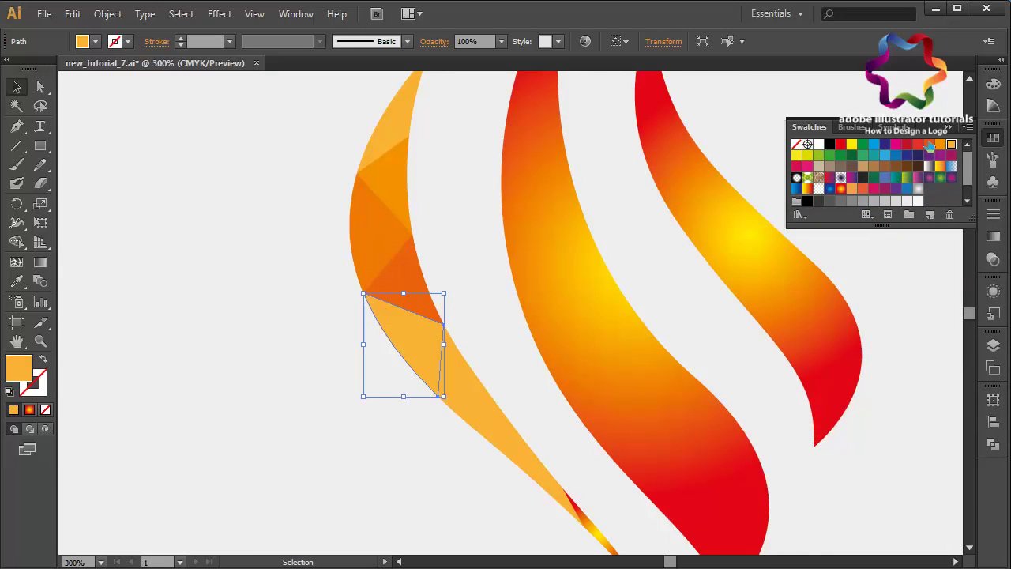
Step: Colour the next lower triangles red-orange, red and dark red
click(928, 146)
click(456, 389)
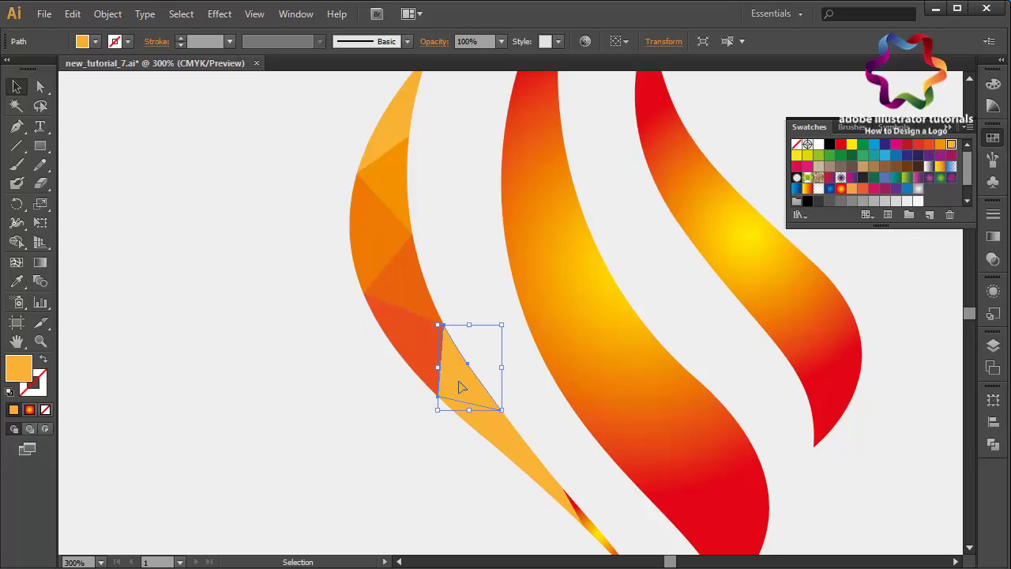
click(918, 146)
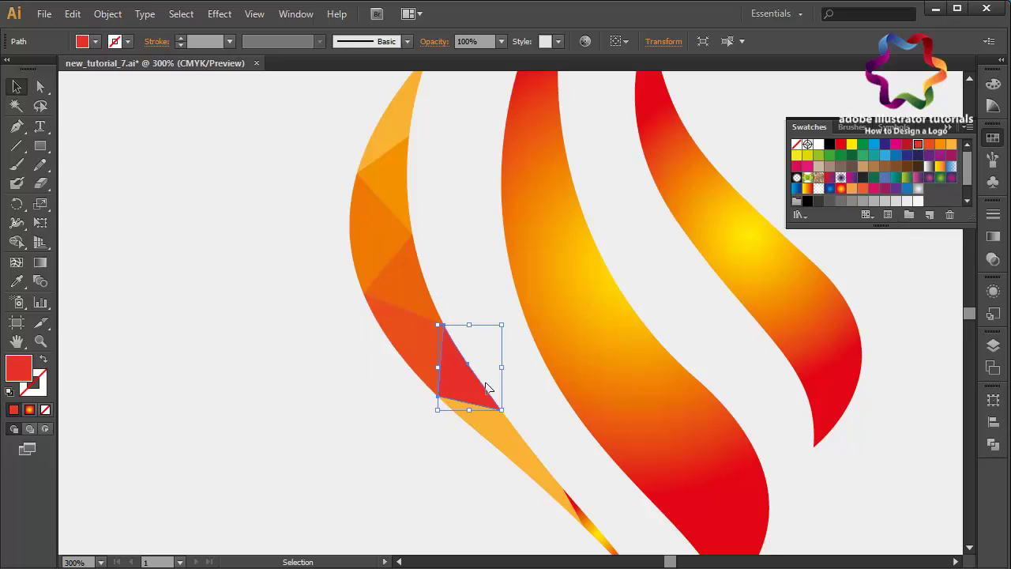
click(530, 421)
click(506, 432)
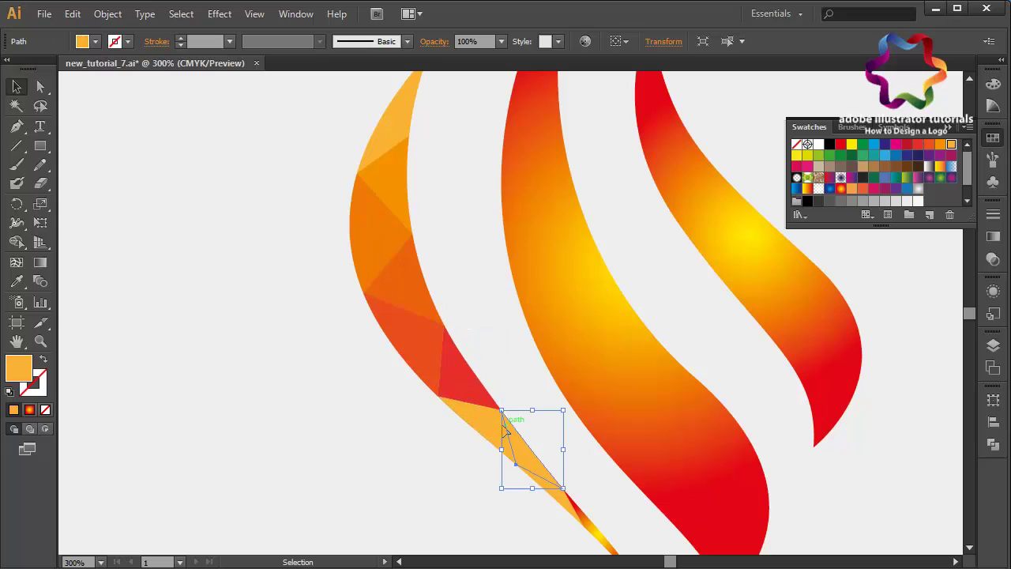
click(478, 420)
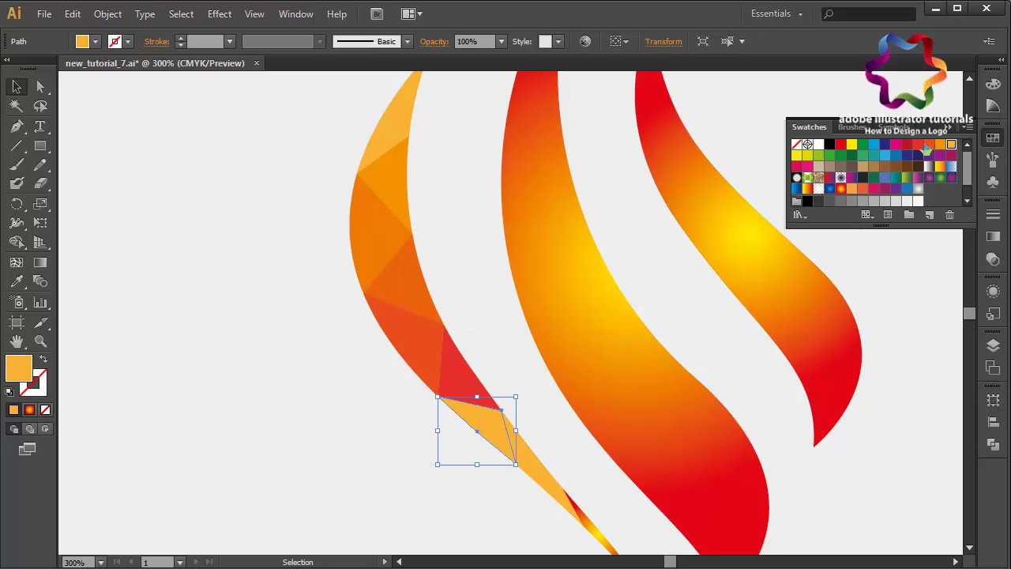
click(918, 147)
click(907, 145)
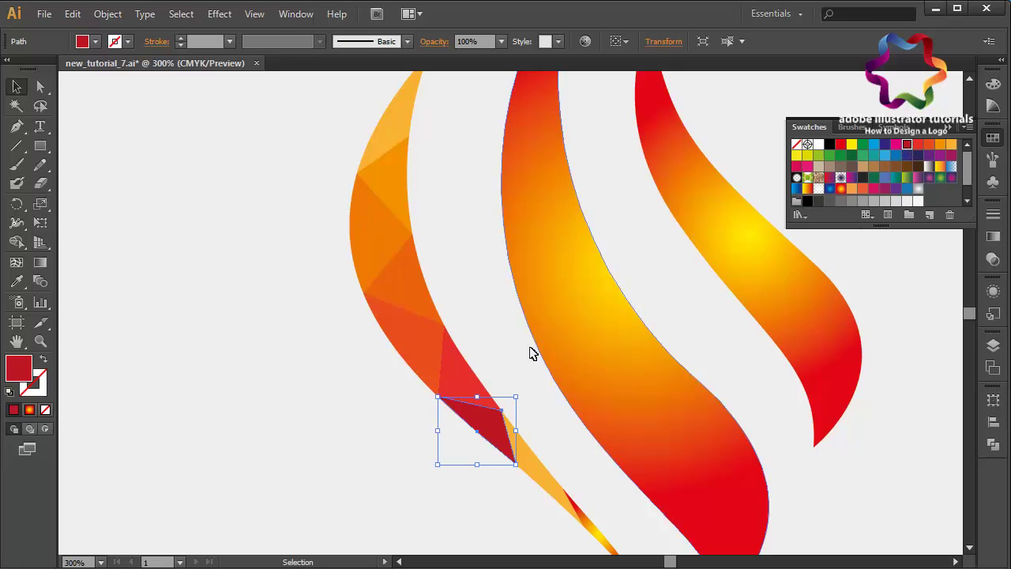
click(512, 388)
Step: Fill the triangle lower on the flame with a deeper dark red, 9E0D1B
scroll(512, 387, down, 3)
click(526, 297)
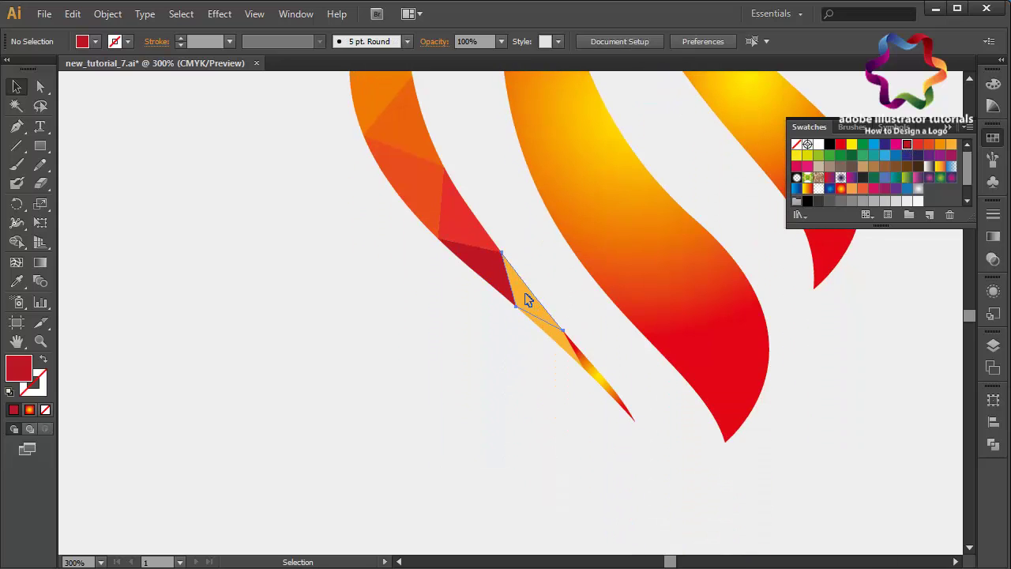
click(907, 146)
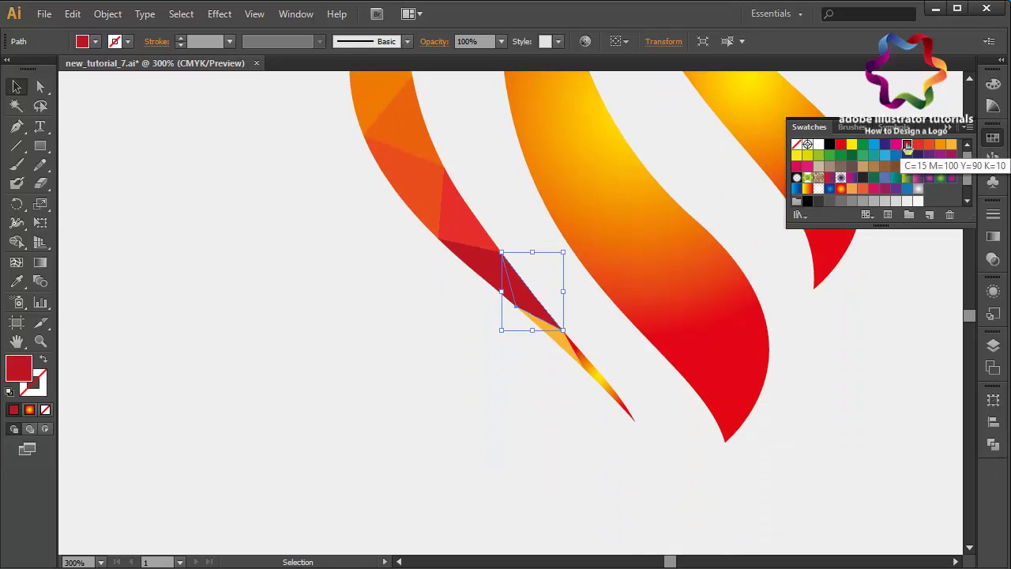
double_click(21, 373)
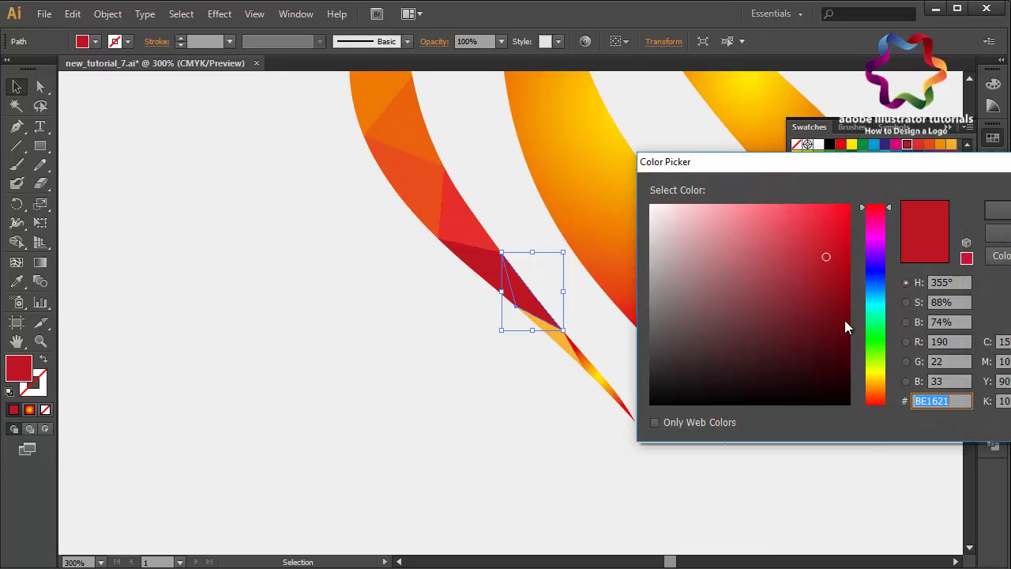
click(836, 279)
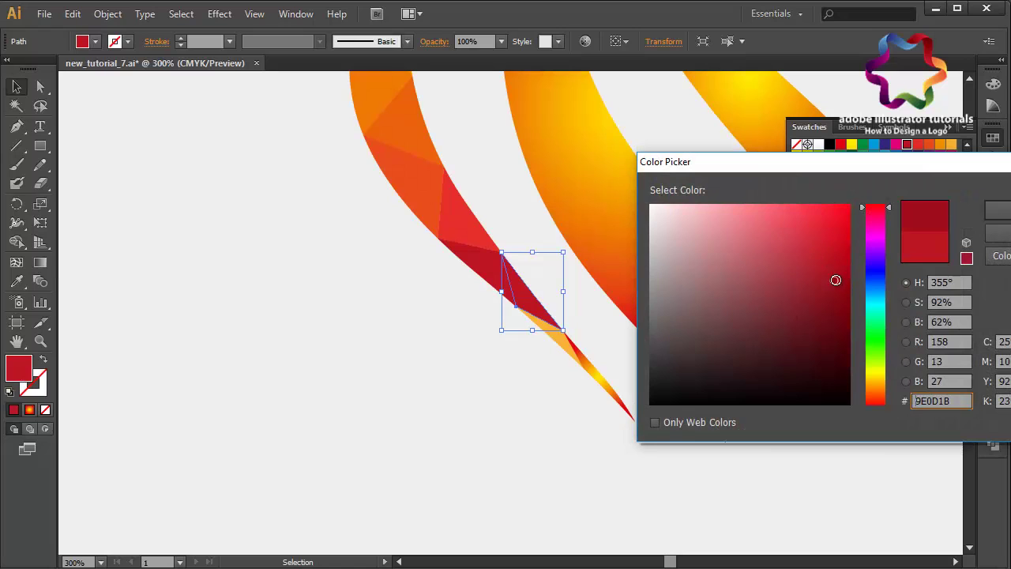
click(997, 212)
click(582, 419)
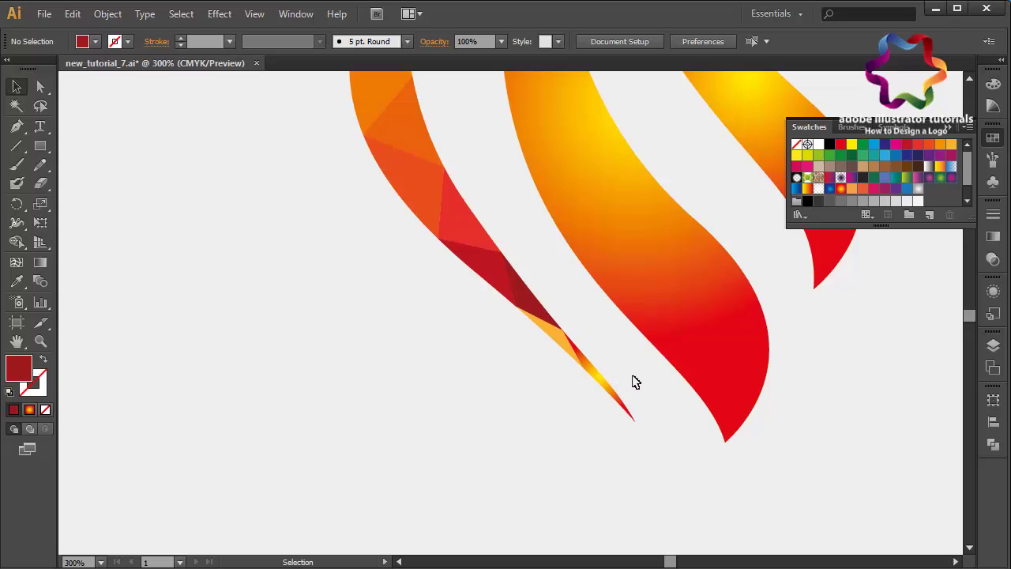
Step: Fill the sliver dark red and eyedropper the neighbouring dark red onto the tip sliver
click(564, 349)
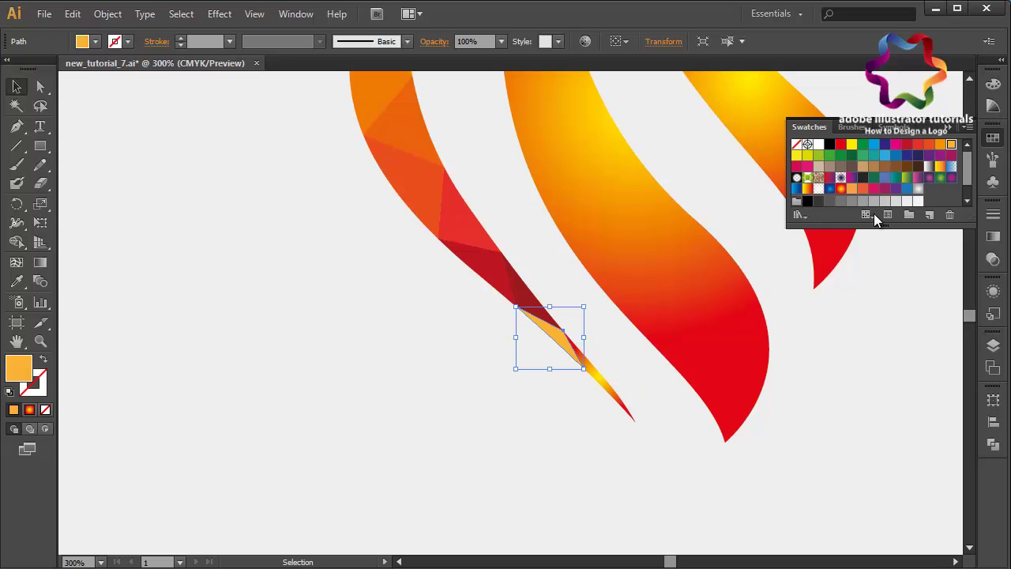
click(906, 145)
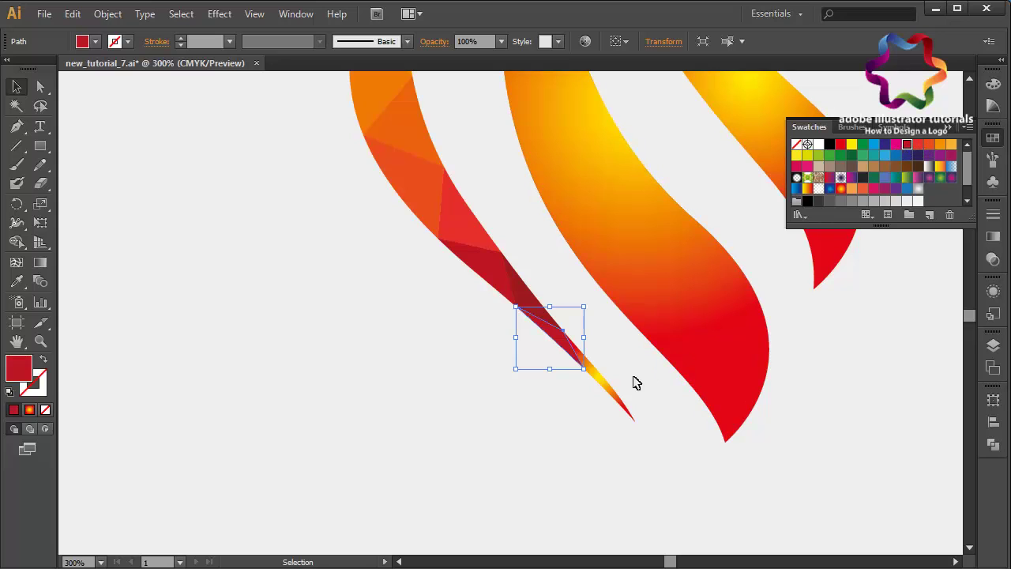
click(600, 379)
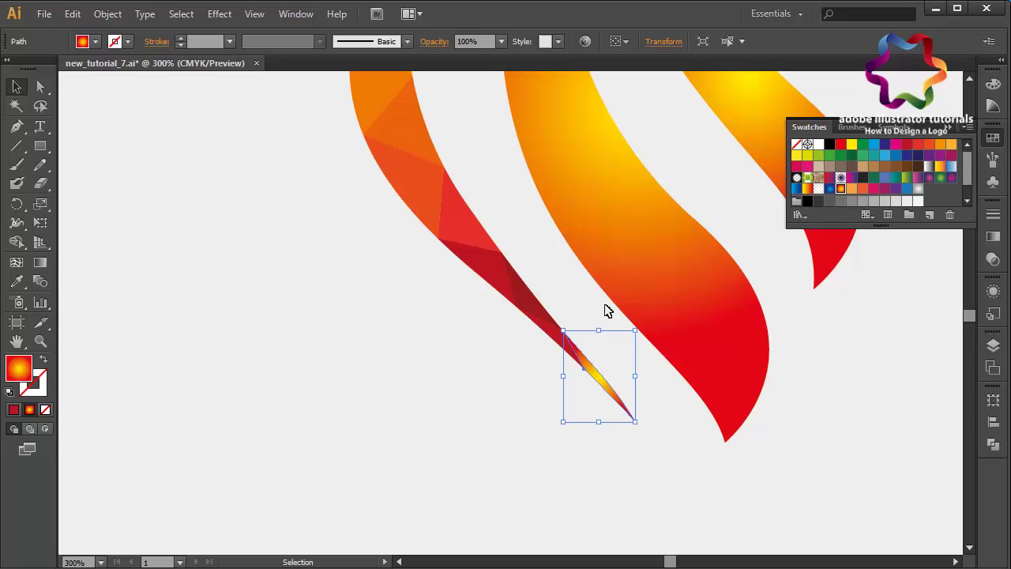
click(16, 281)
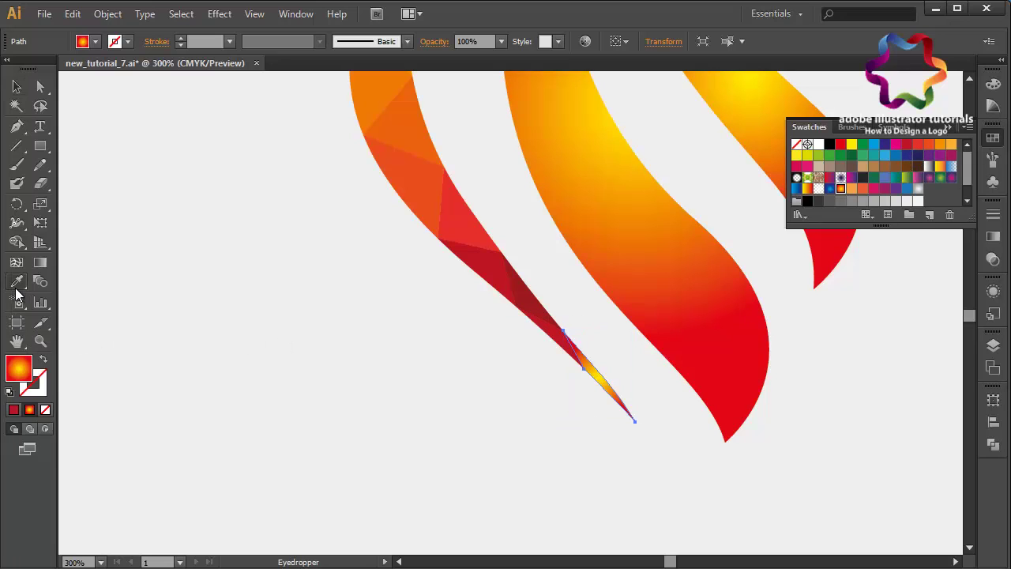
click(540, 293)
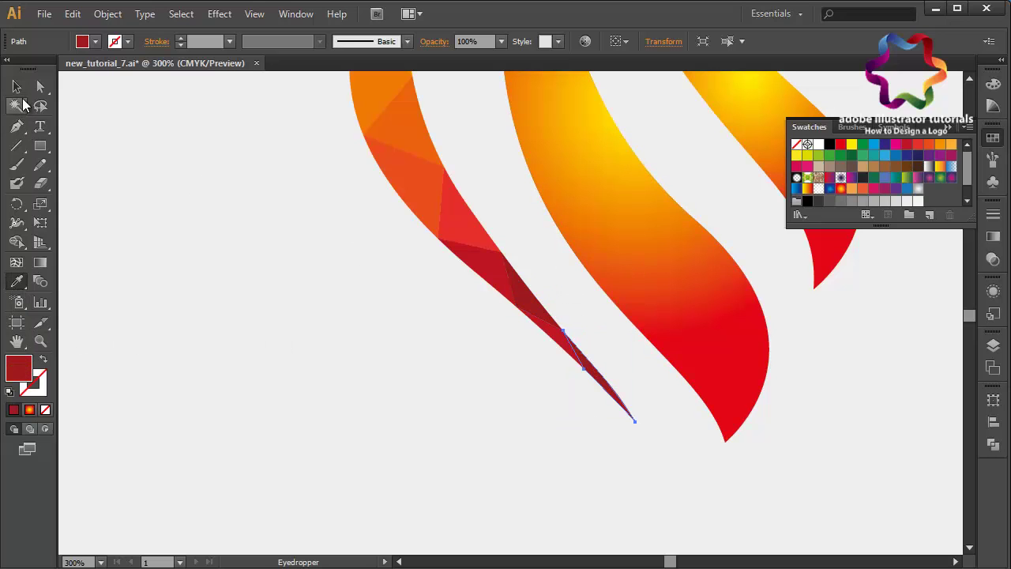
click(16, 87)
click(278, 211)
Step: Zoom to frame the logo and marquee-select all three flames
key(ctrl+minus)
key(ctrl+minus)
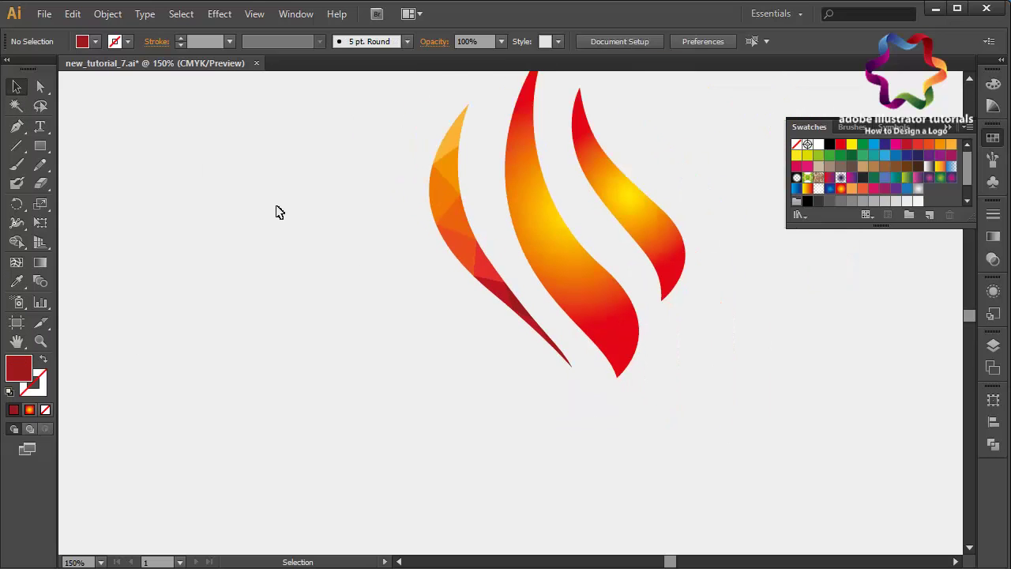
key(ctrl+plus)
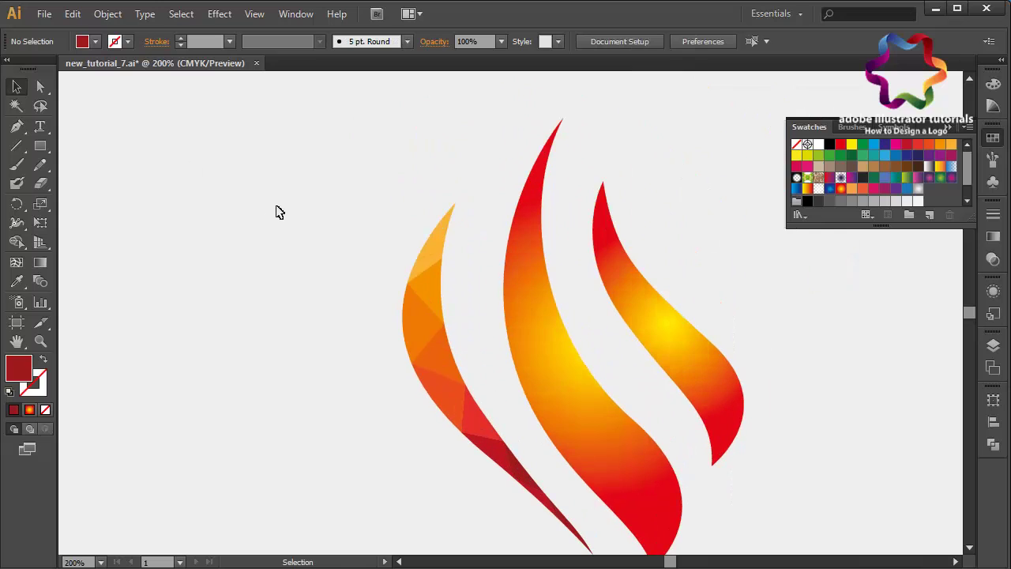
scroll(278, 212, right, 2)
scroll(278, 212, down, 1)
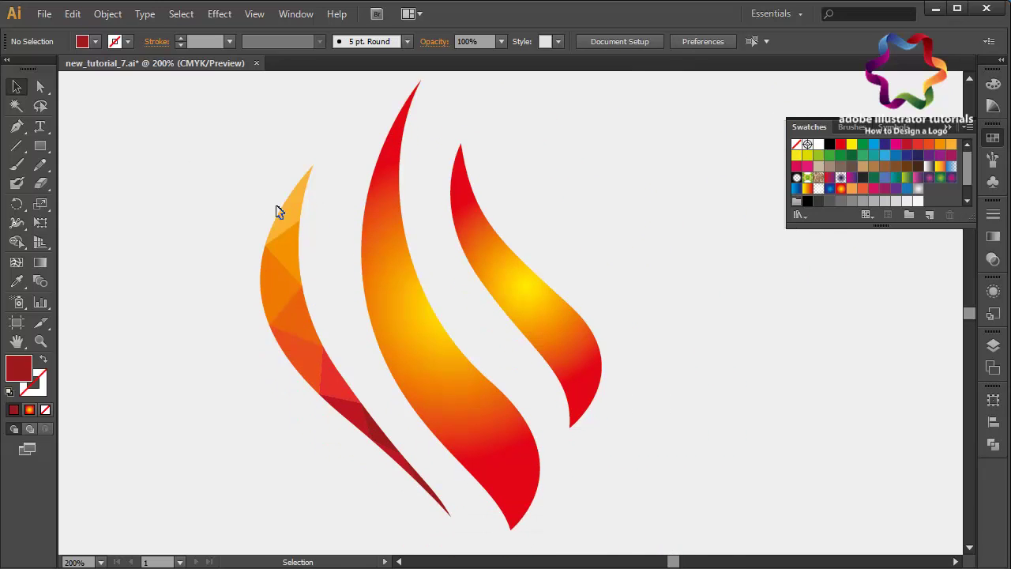
drag(659, 104, 299, 519)
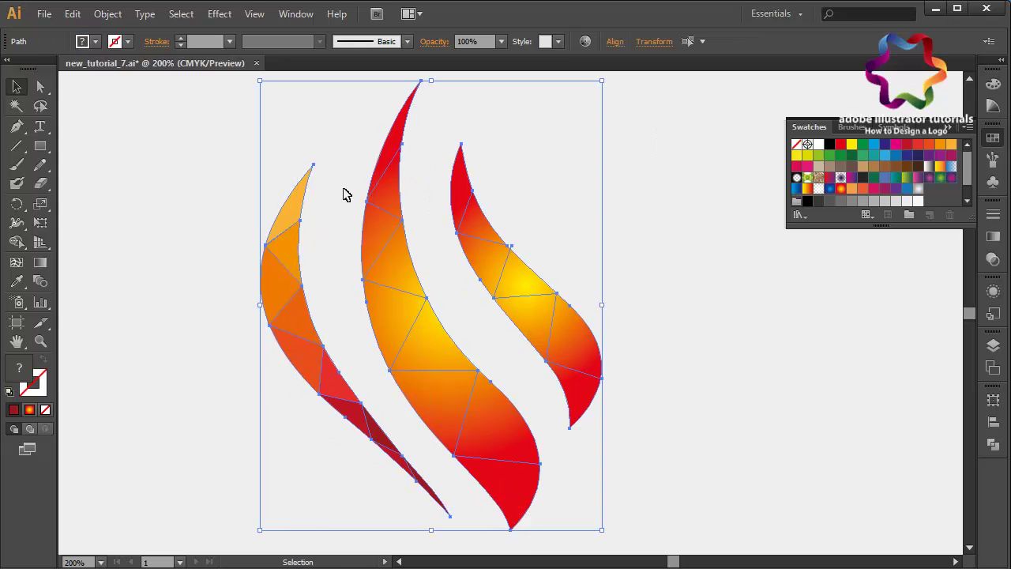
Step: Remove the left flame's points from the selection, keeping the middle and right flames selected
drag(345, 199, 194, 510)
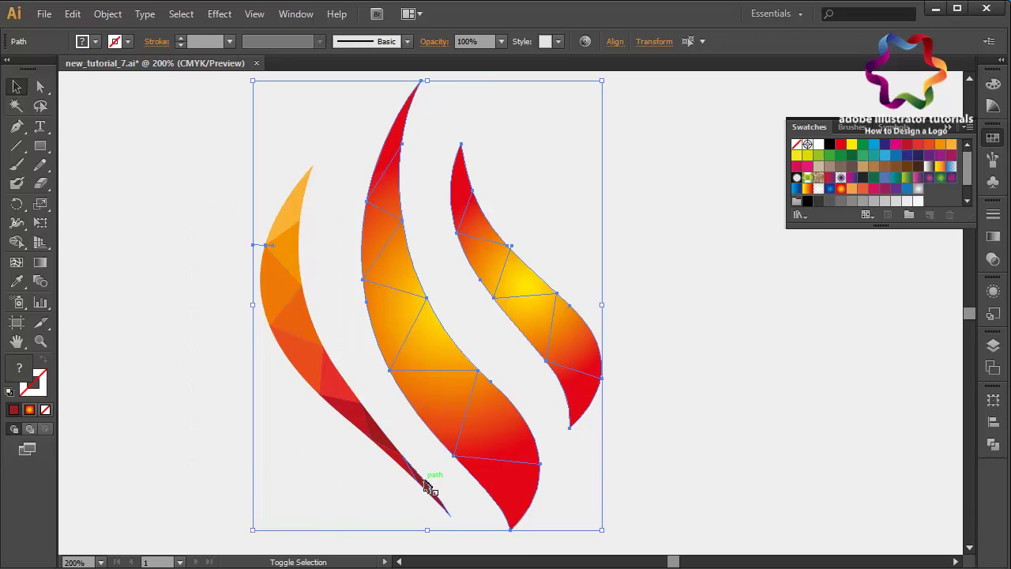
drag(254, 247, 266, 247)
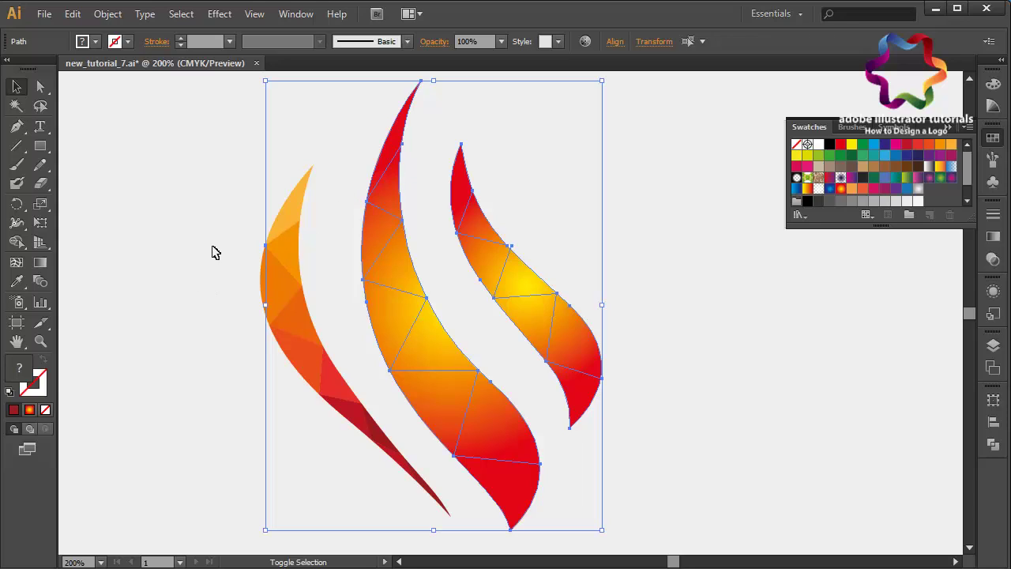
drag(289, 270, 289, 270)
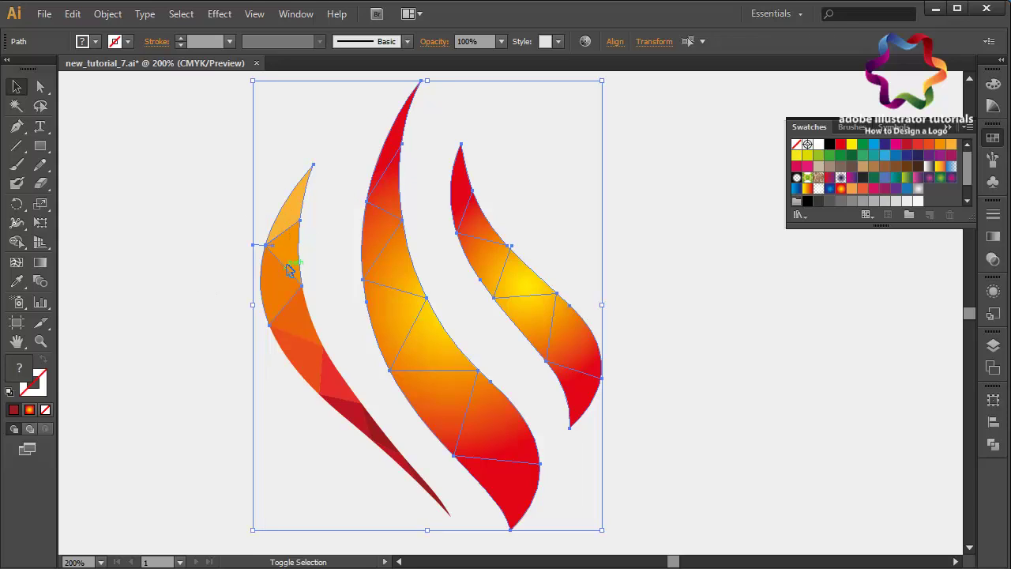
drag(236, 229, 292, 276)
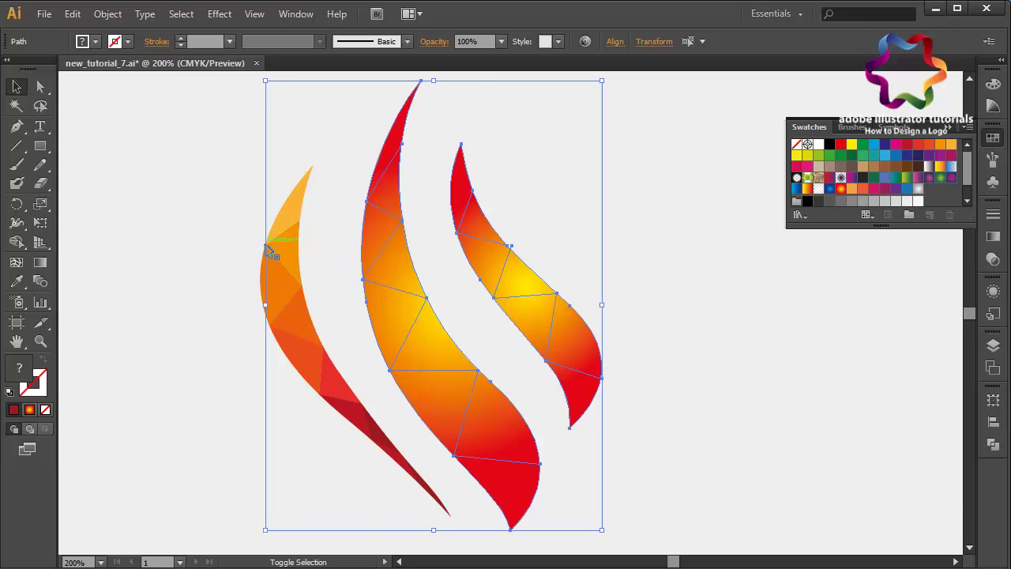
drag(268, 251, 273, 241)
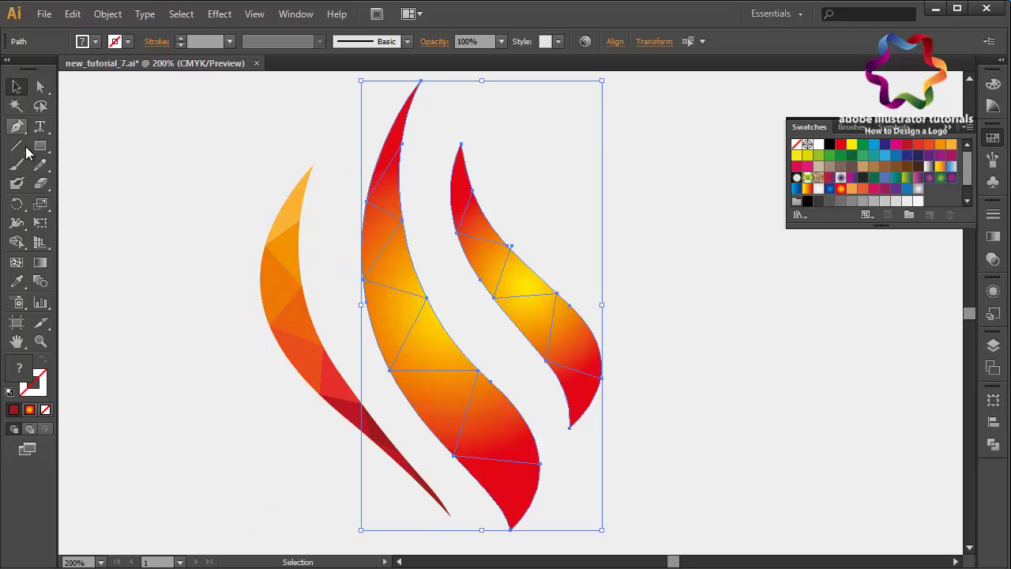
Step: Use Shape Builder on the middle flame's seven regions, tip to base, to make separate dark red pieces
click(17, 242)
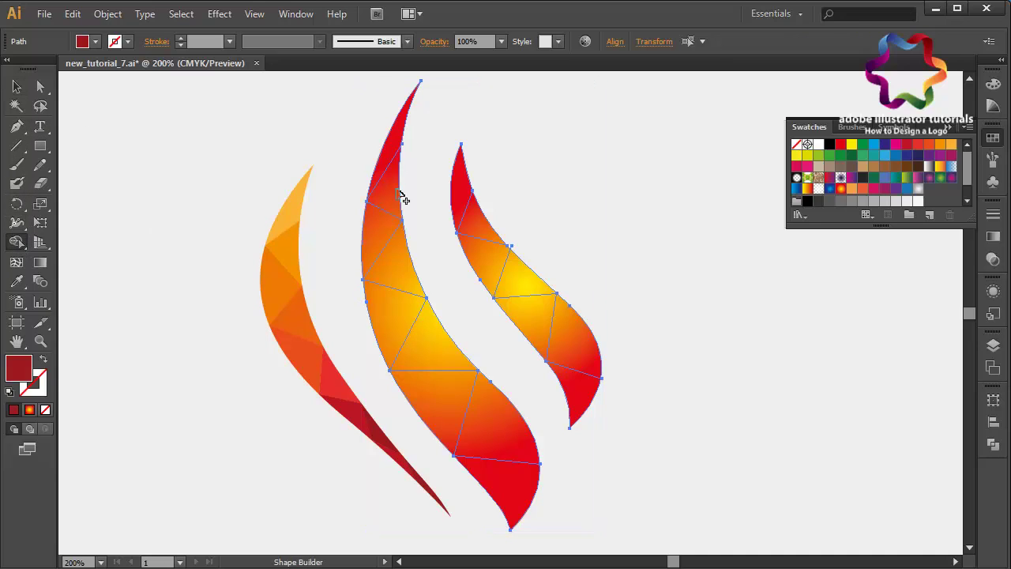
click(388, 158)
click(400, 198)
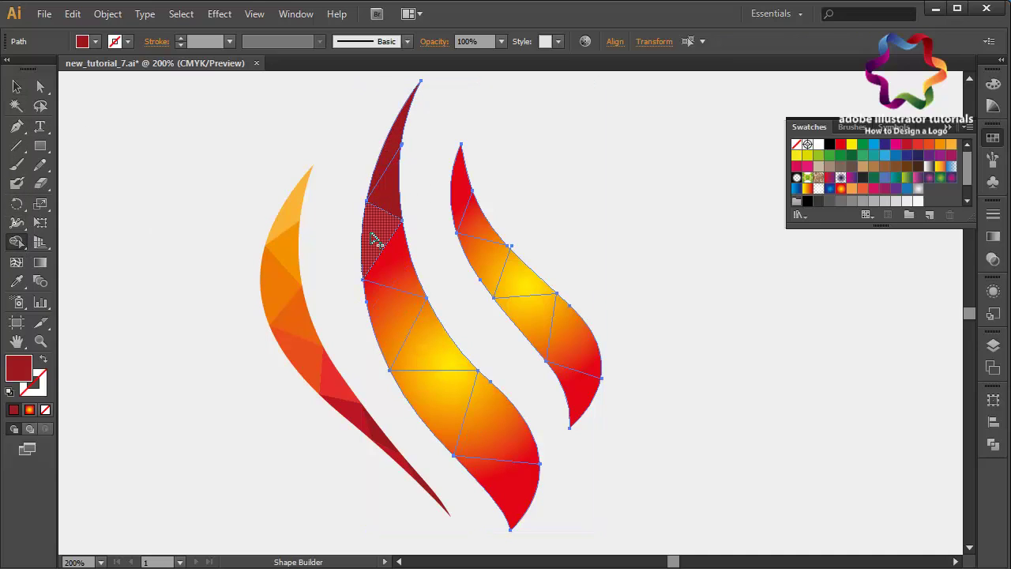
click(372, 229)
click(410, 271)
click(401, 324)
click(446, 403)
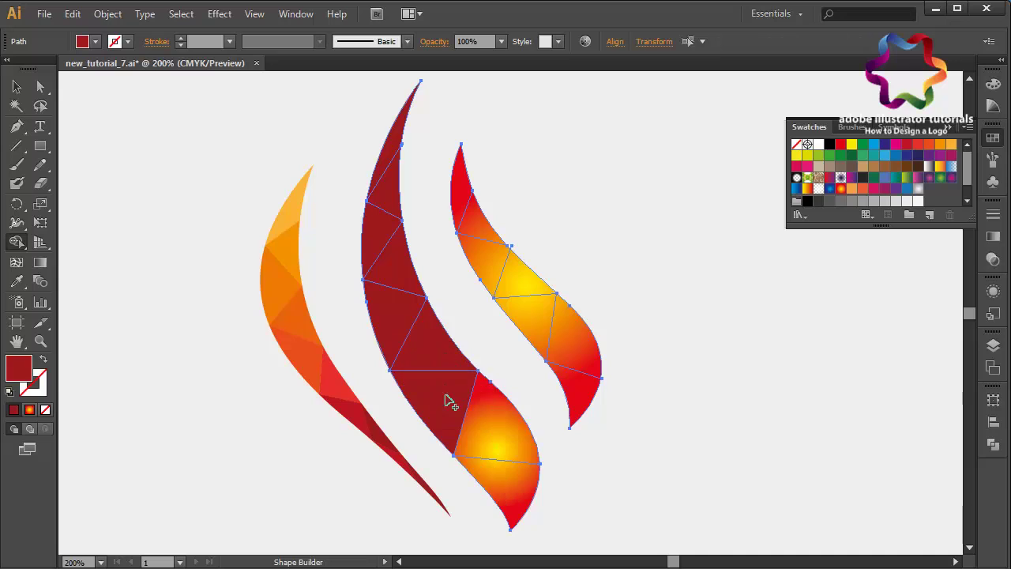
click(517, 484)
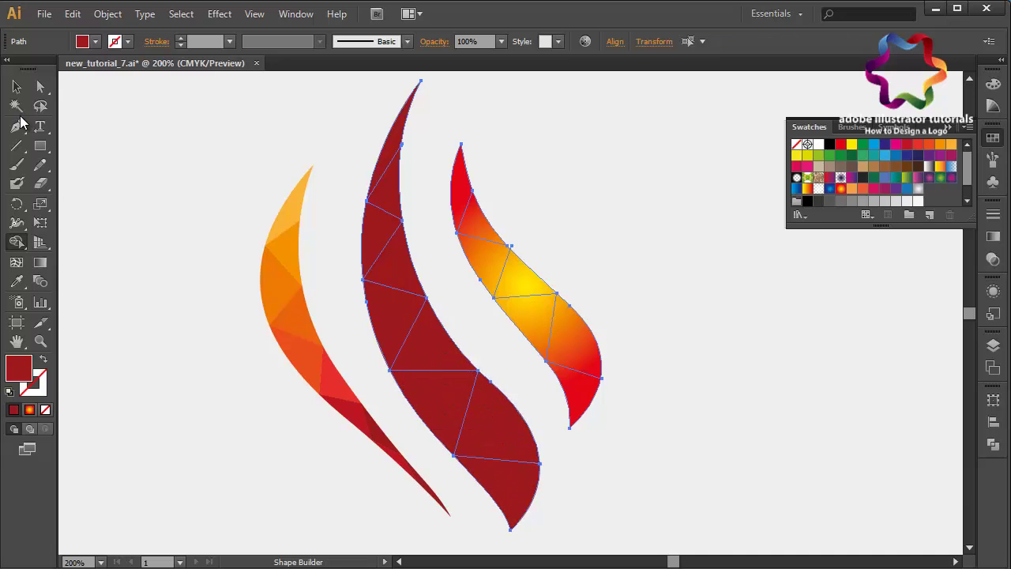
click(17, 86)
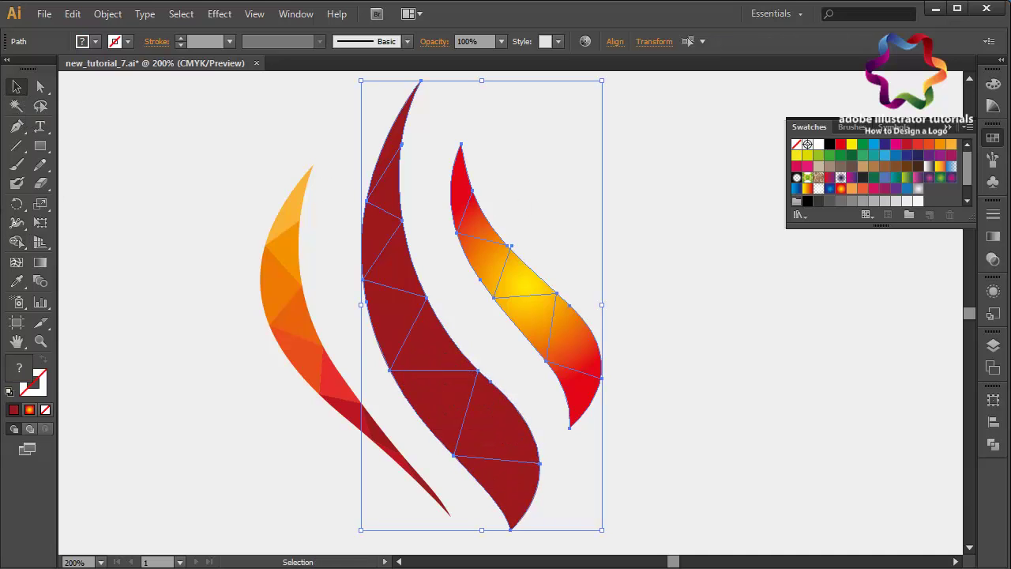
Step: Eyedropper the left flame's light orange onto the middle flame's tip, and orange onto the piece below
click(116, 264)
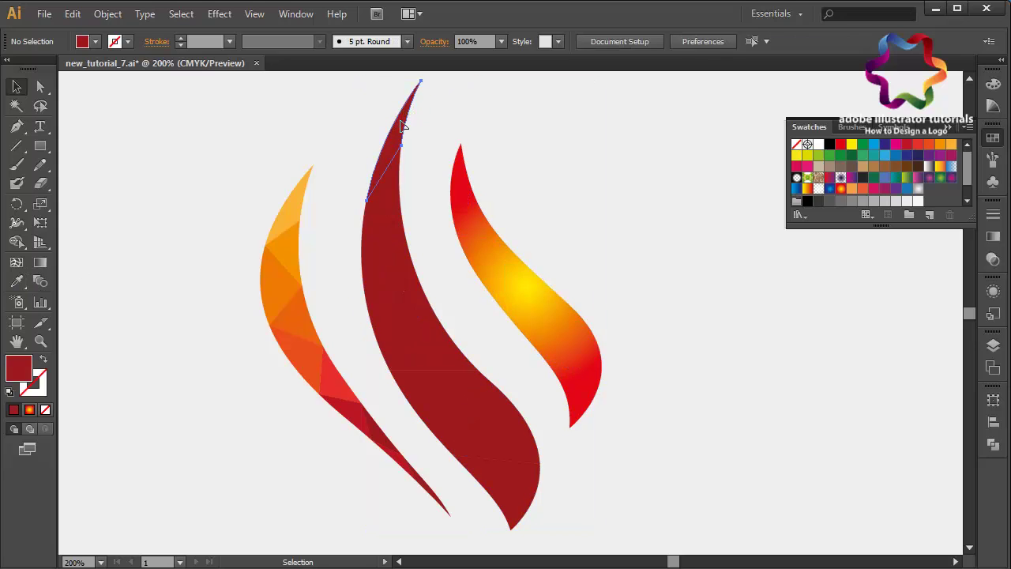
click(404, 125)
click(17, 282)
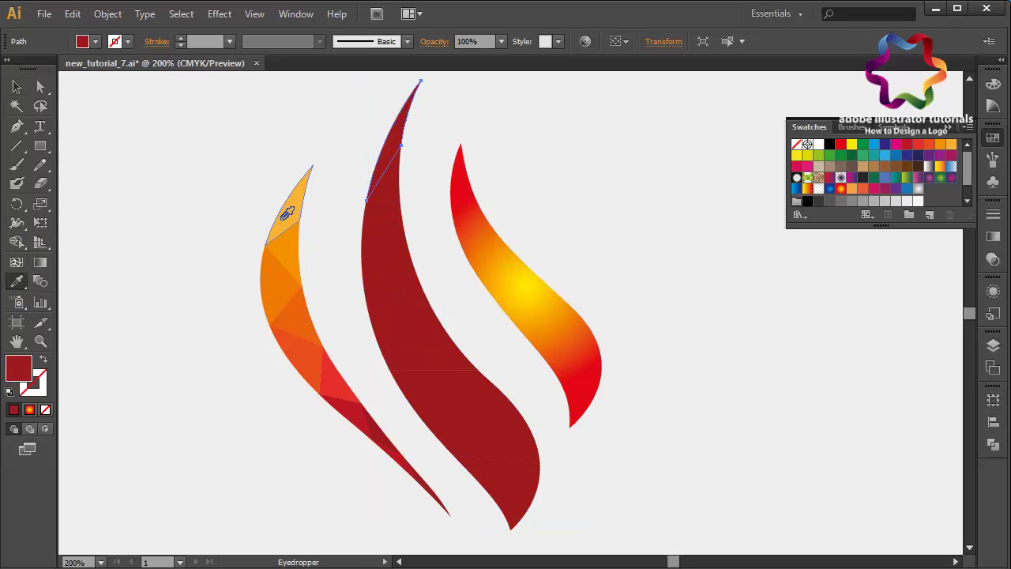
click(285, 209)
click(17, 87)
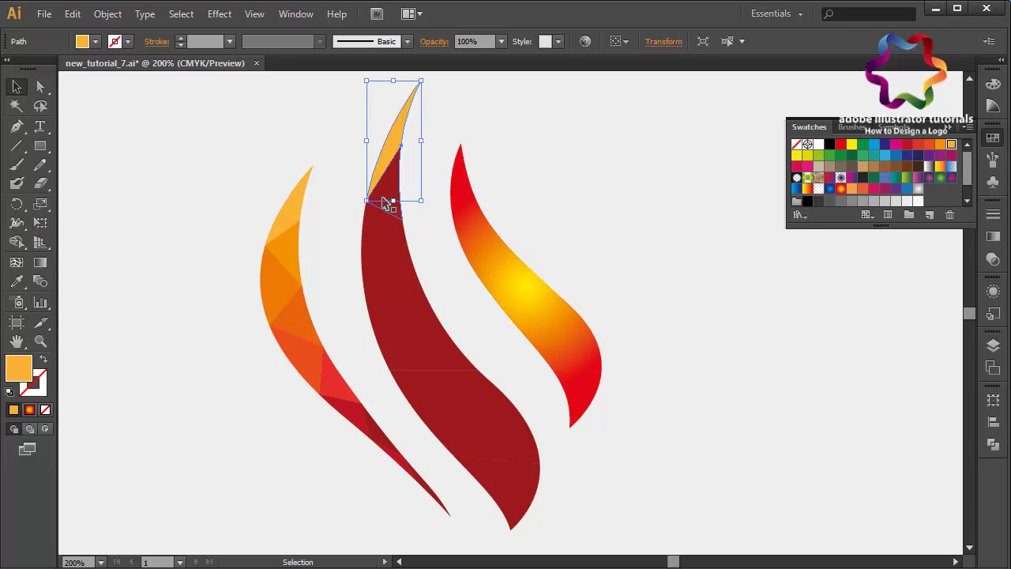
click(388, 202)
click(26, 276)
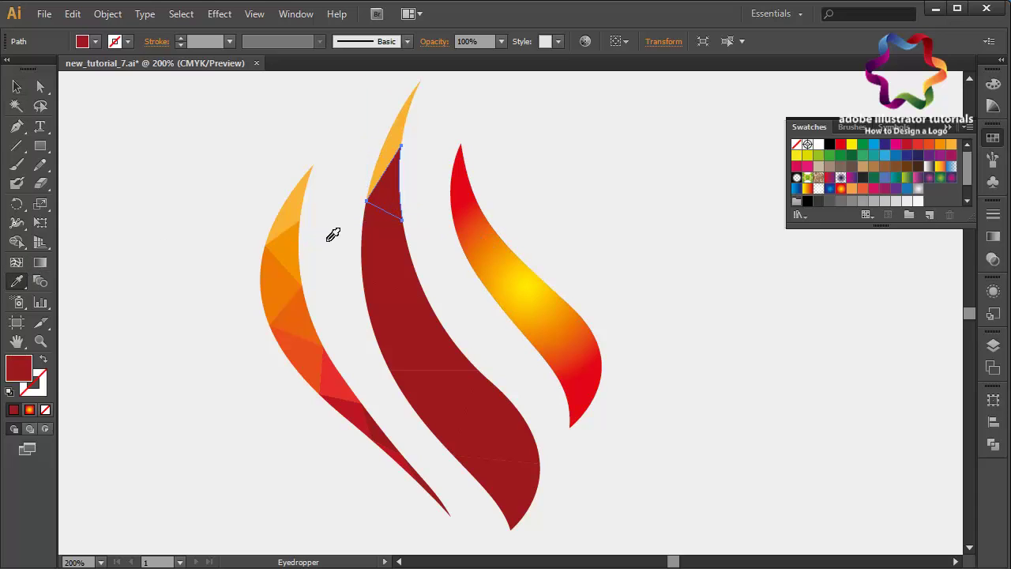
click(288, 247)
click(17, 86)
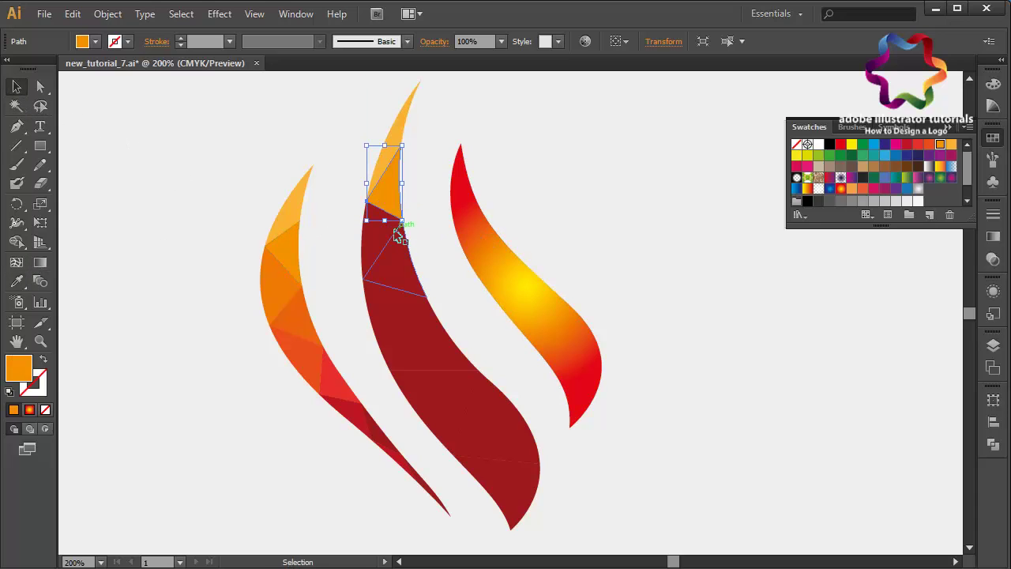
Step: Sample progressively darker oranges from the left flame onto the next two middle-flame pieces
click(387, 245)
click(18, 281)
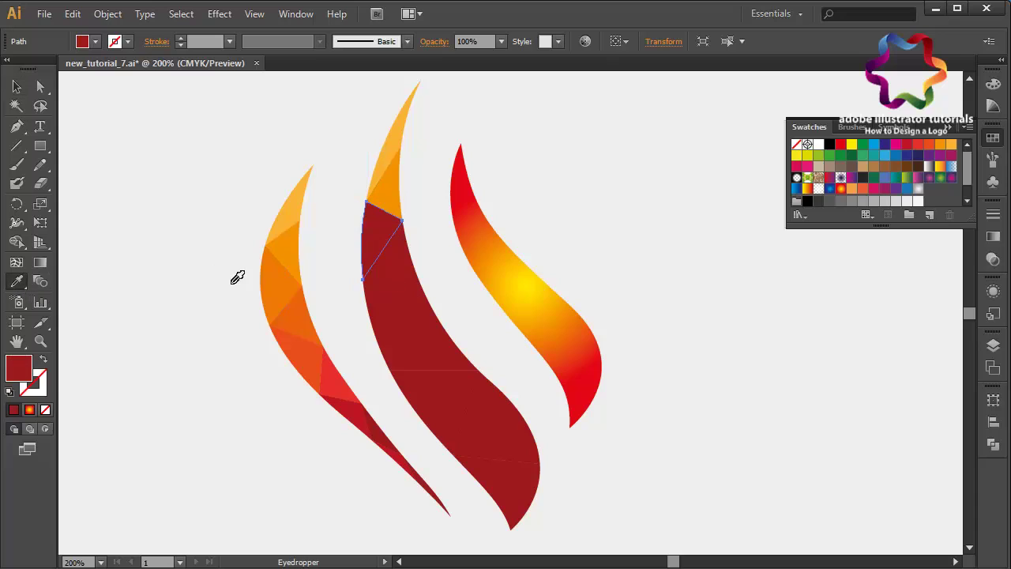
click(286, 288)
click(17, 87)
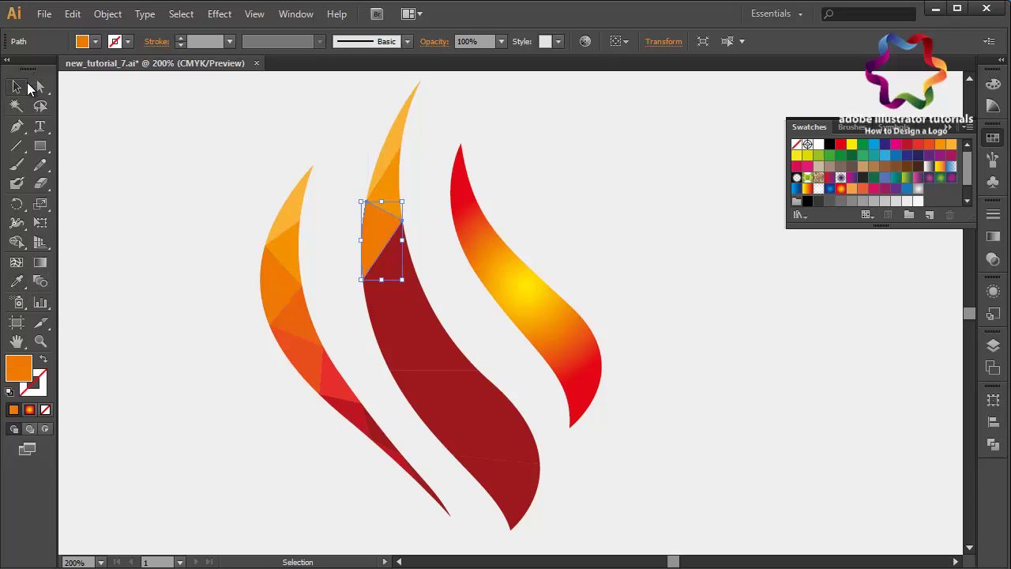
click(419, 280)
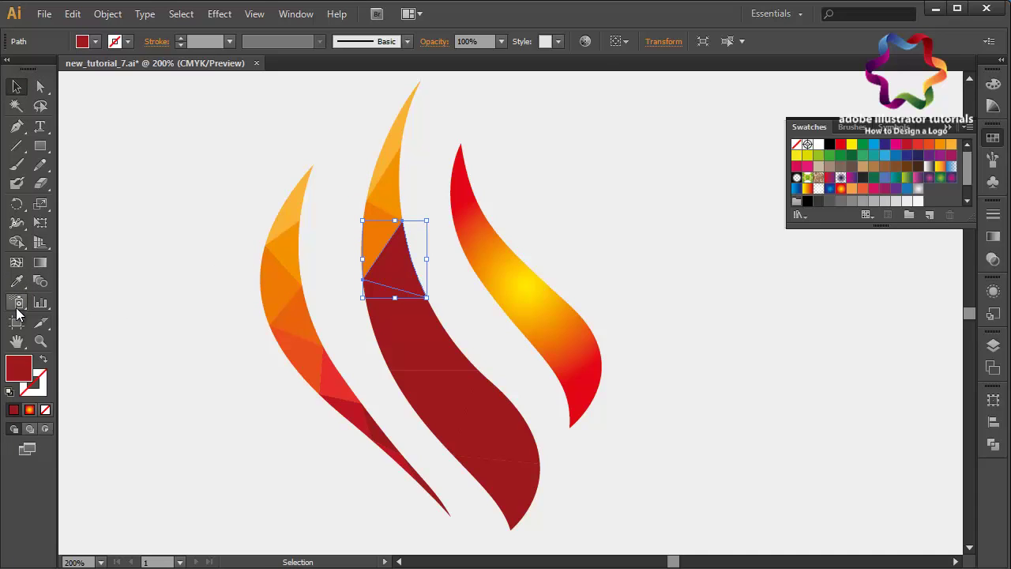
click(18, 282)
click(291, 290)
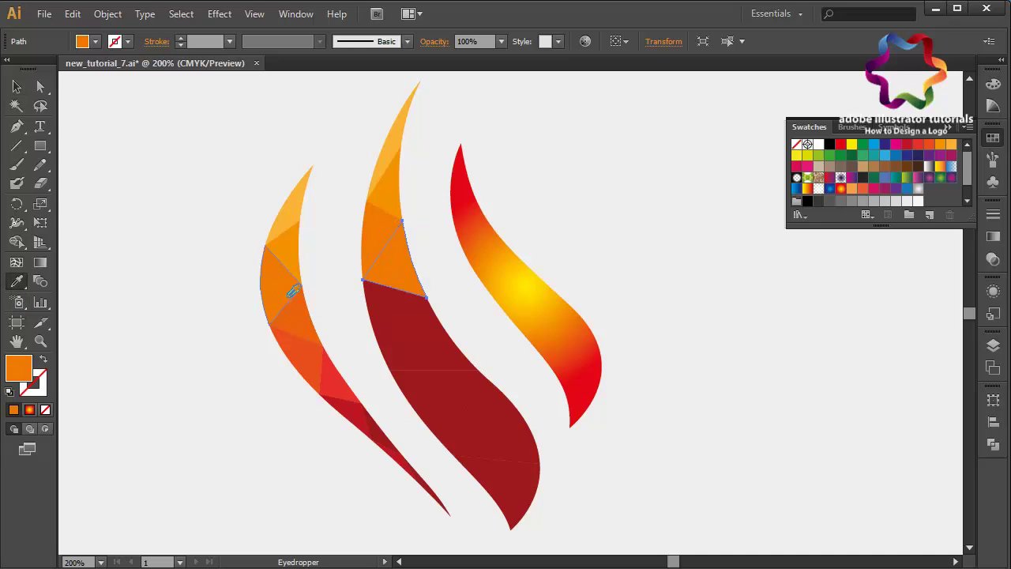
click(304, 302)
click(16, 86)
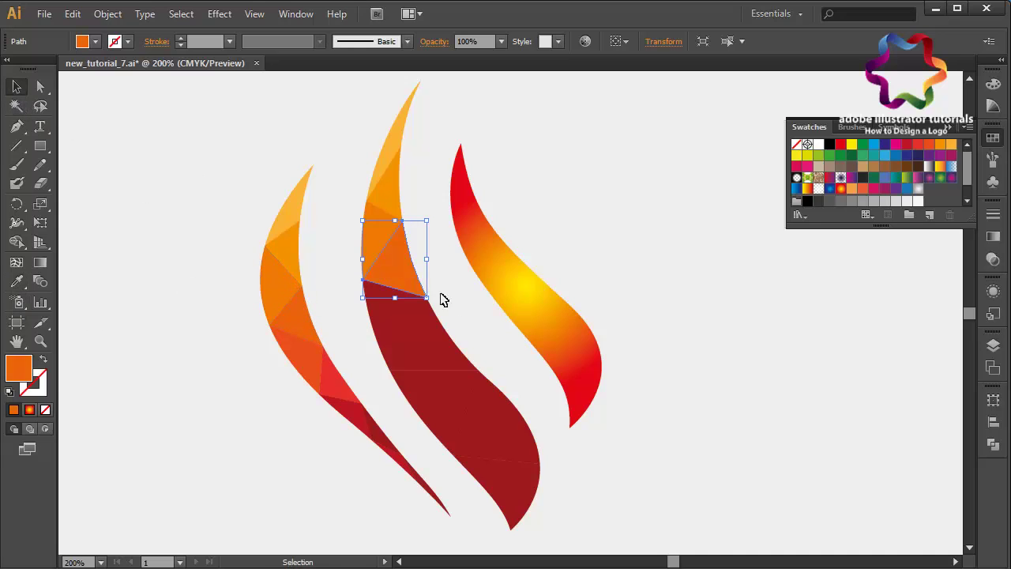
Step: Give the next two middle-flame pieces orange-red and brighter red sampled from the left flame
click(395, 336)
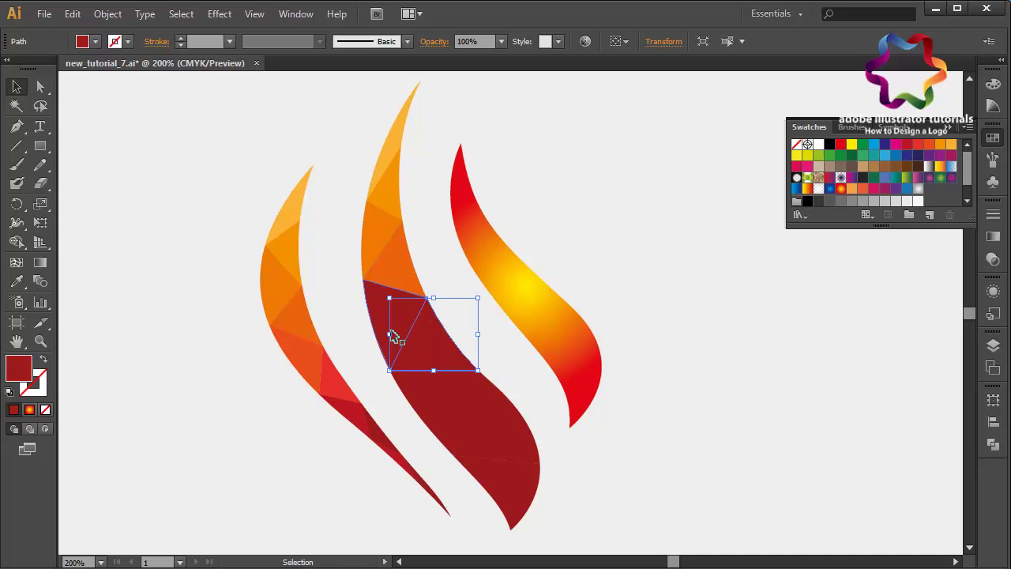
click(16, 281)
click(302, 319)
click(307, 361)
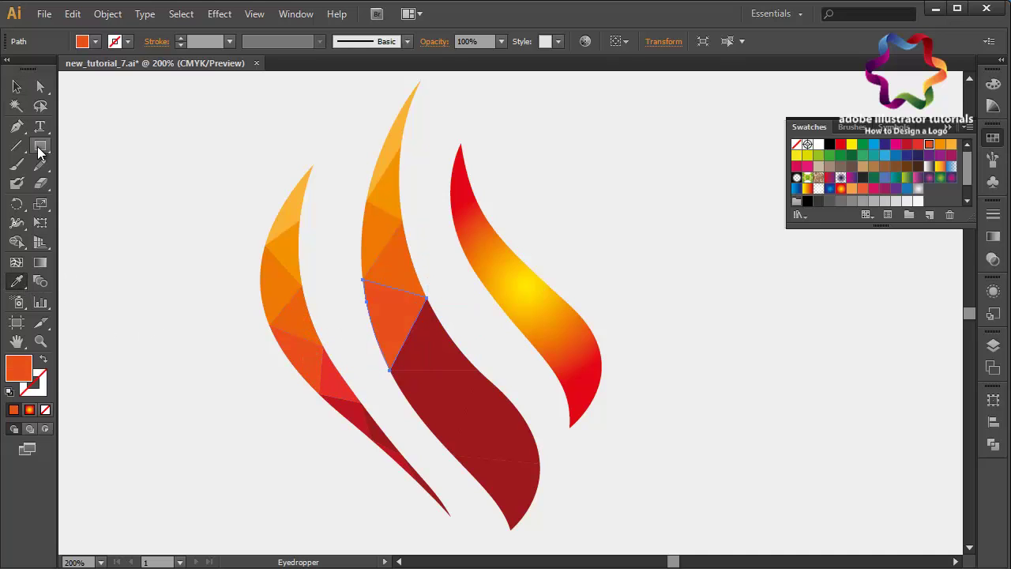
click(17, 86)
click(451, 342)
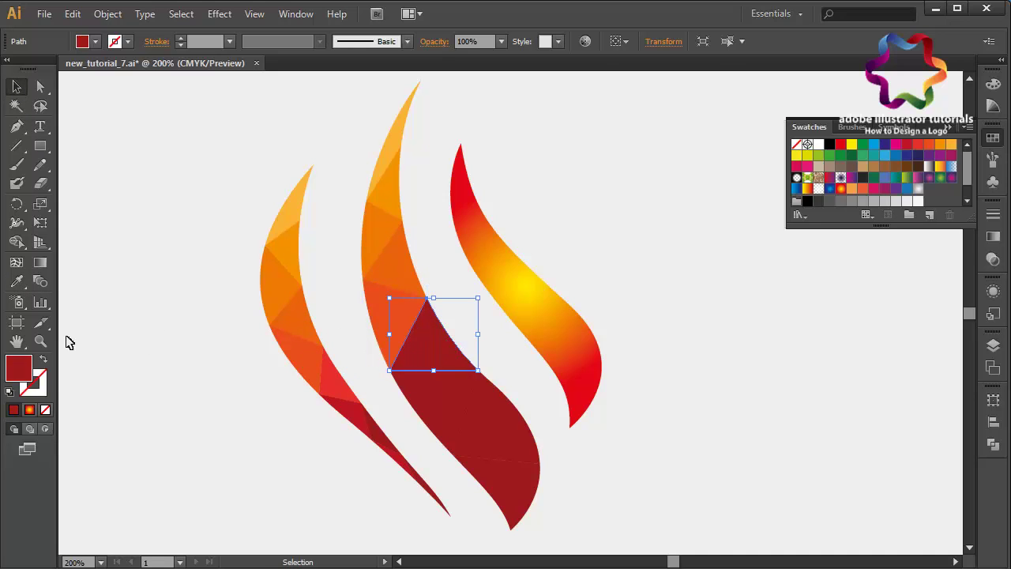
click(18, 285)
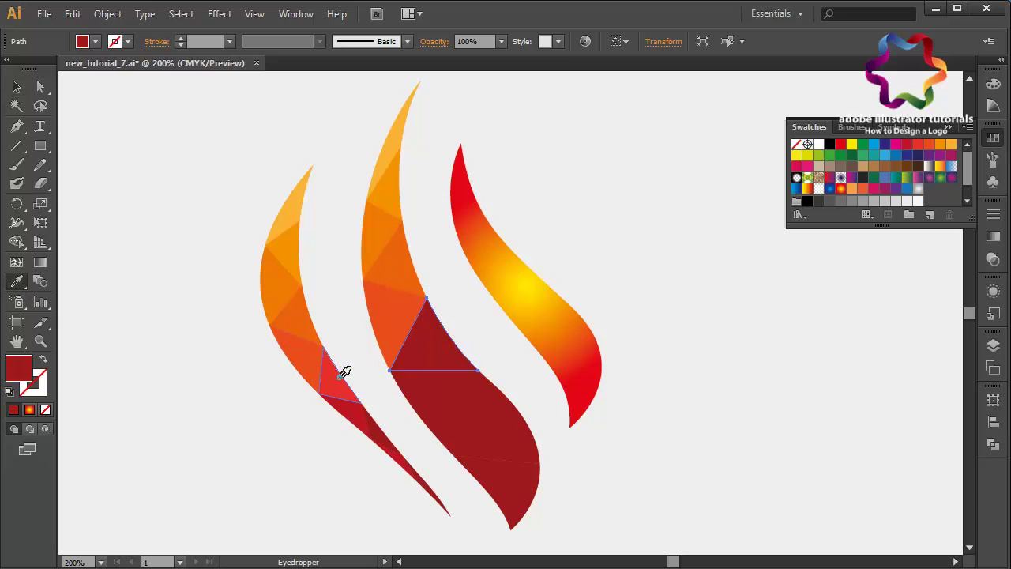
click(341, 377)
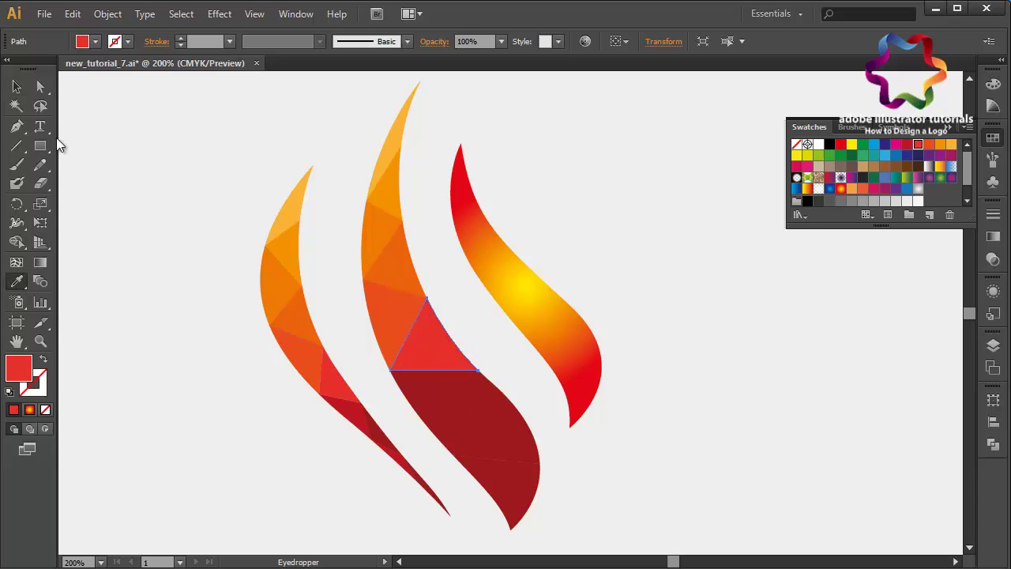
click(17, 86)
Step: Sample a brighter red onto the lower middle-flame piece and the triangle to its right
click(421, 408)
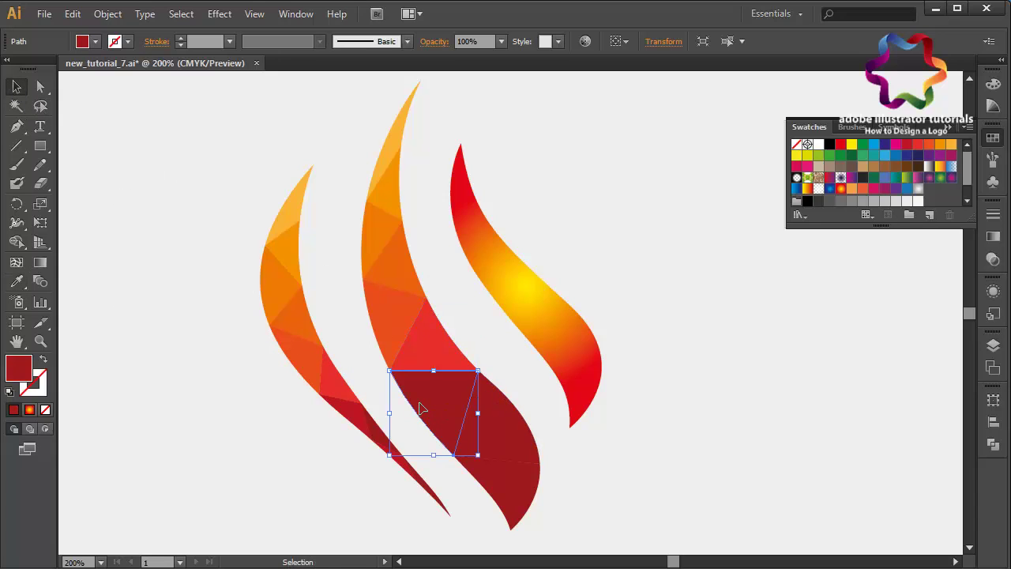
click(16, 281)
click(359, 419)
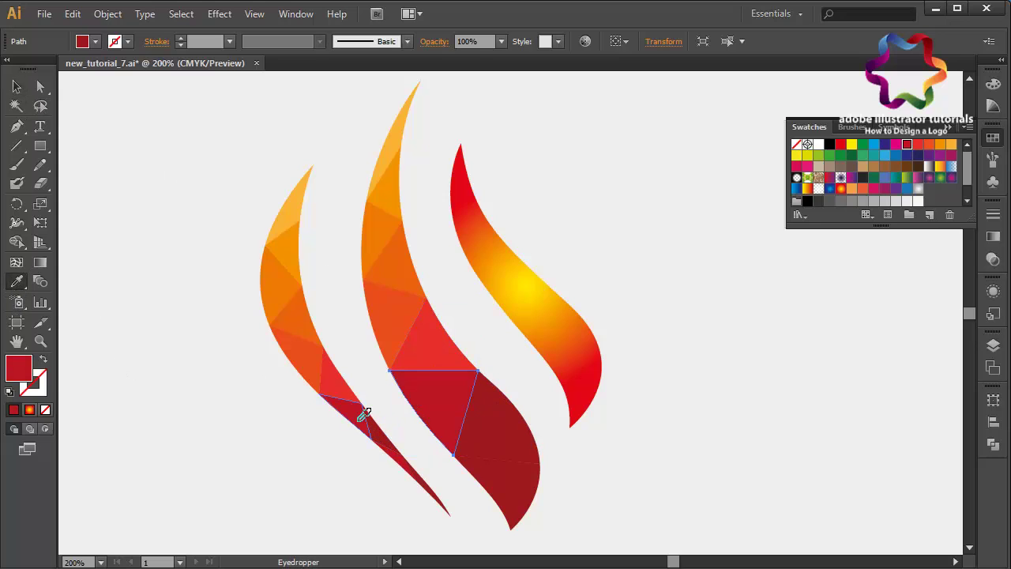
click(16, 86)
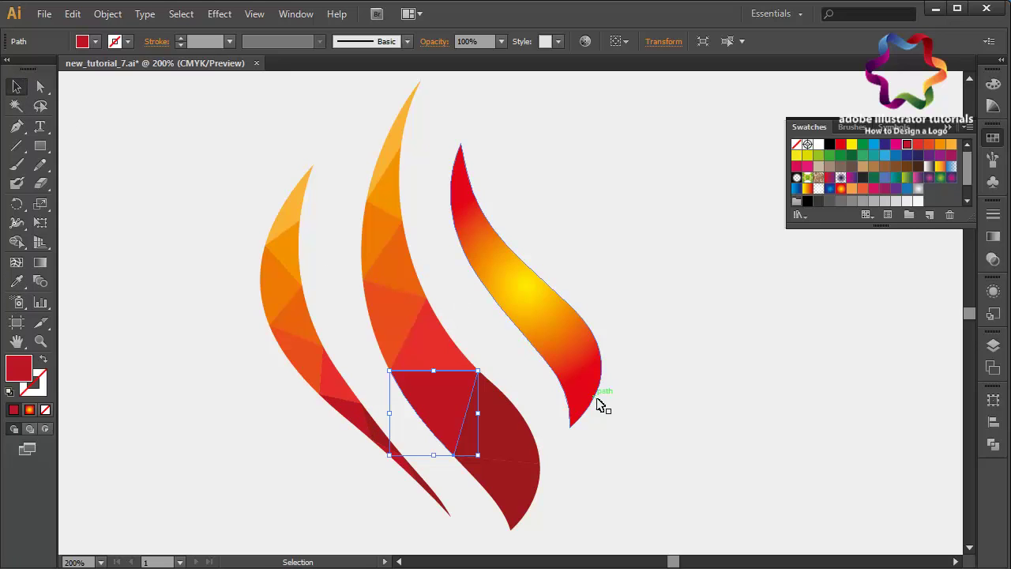
click(517, 441)
click(16, 281)
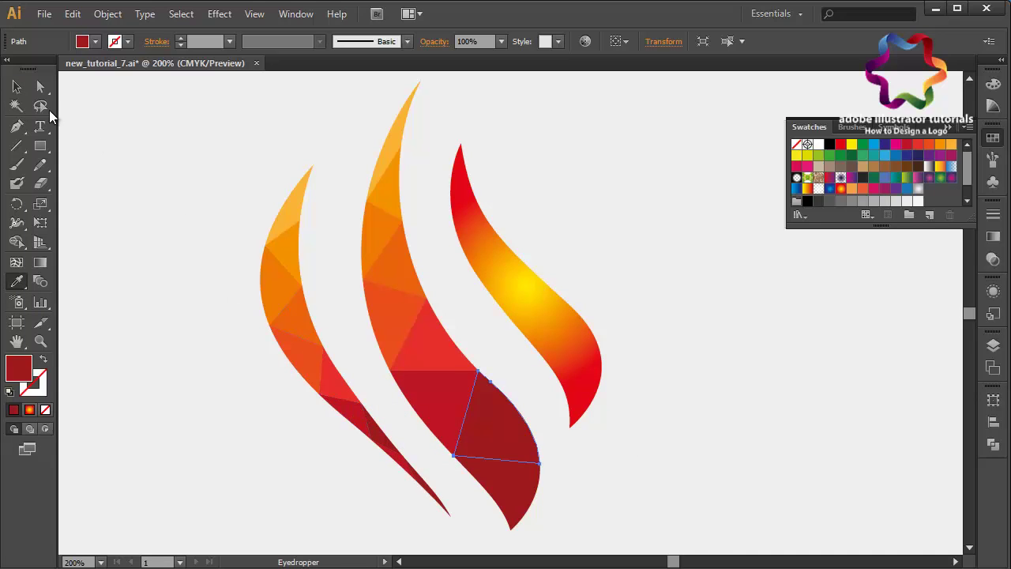
click(16, 87)
Step: Darken the middle flame's bottom tip piece to #7A151D in the fill colour picker
click(513, 505)
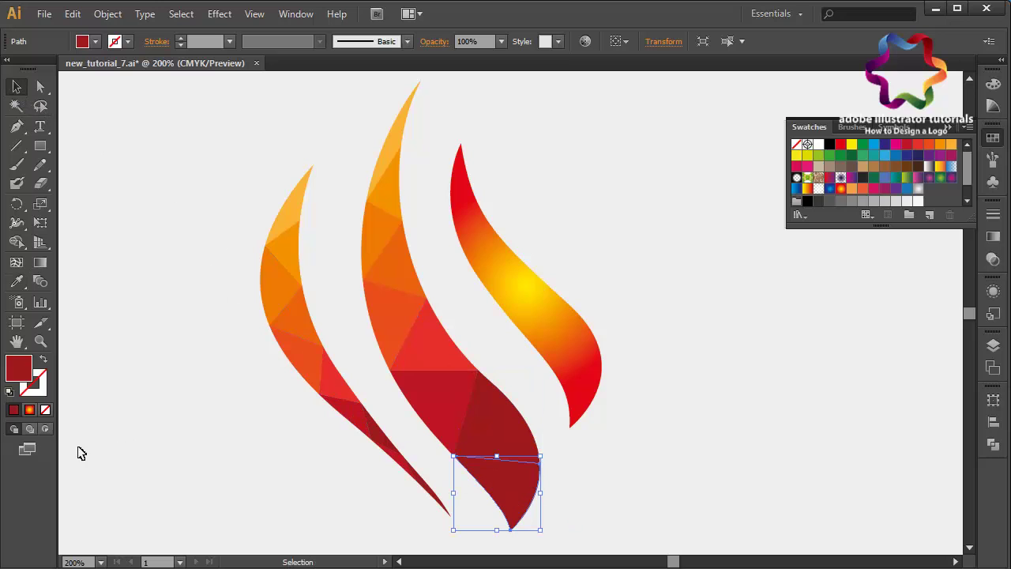
double_click(24, 383)
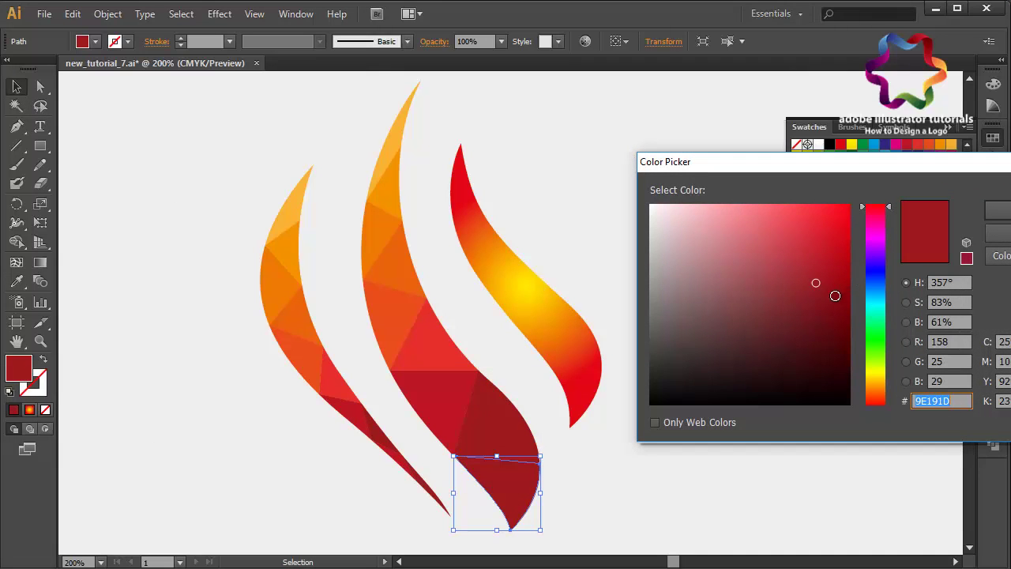
click(816, 308)
click(996, 209)
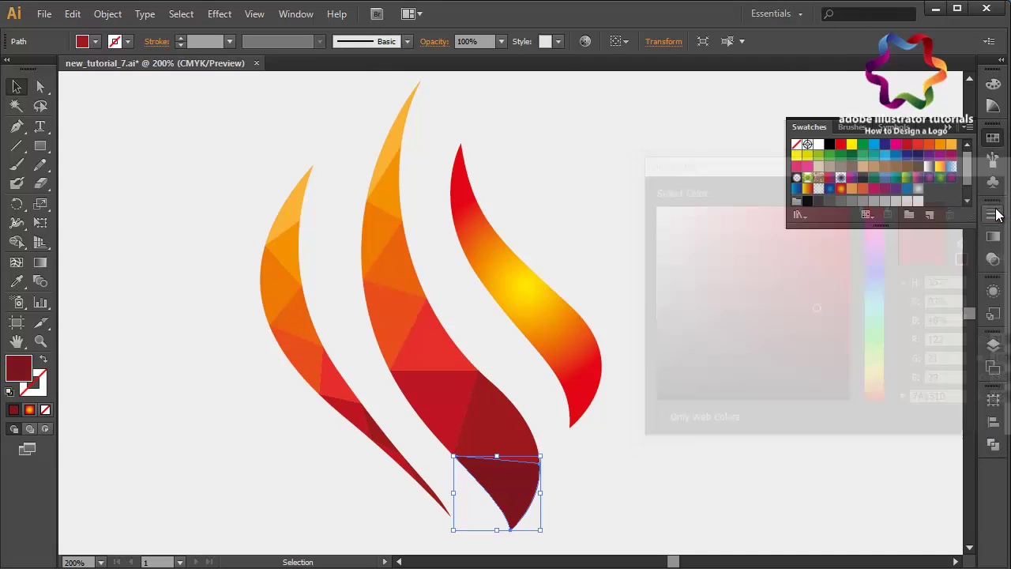
click(780, 378)
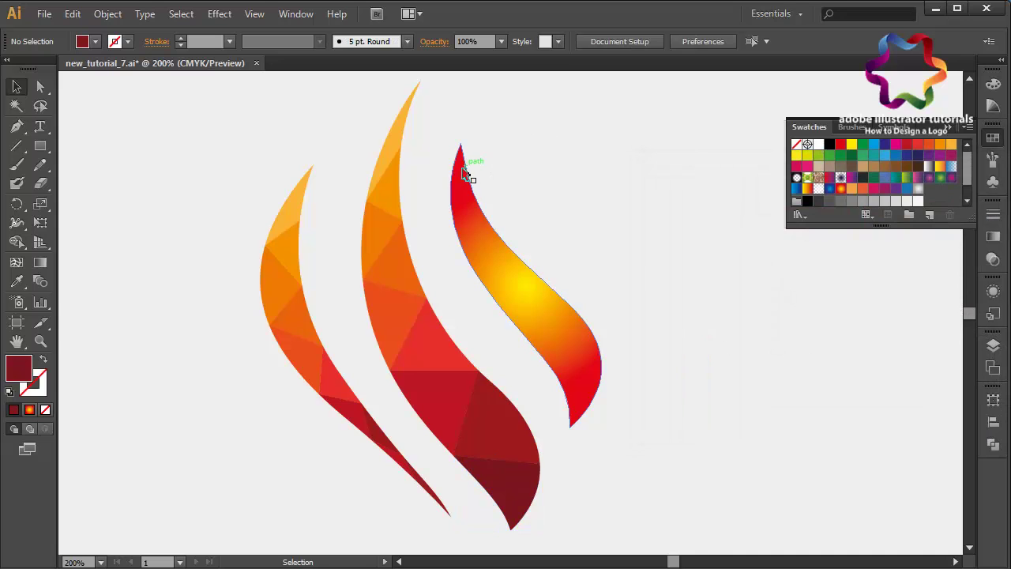
click(469, 163)
Step: Select the right flame's pieces and try Shape Builder on the red tip, then undo it
mouse_move(692, 122)
mouse_down()
mouse_move(466, 338)
mouse_move(443, 330)
mouse_up()
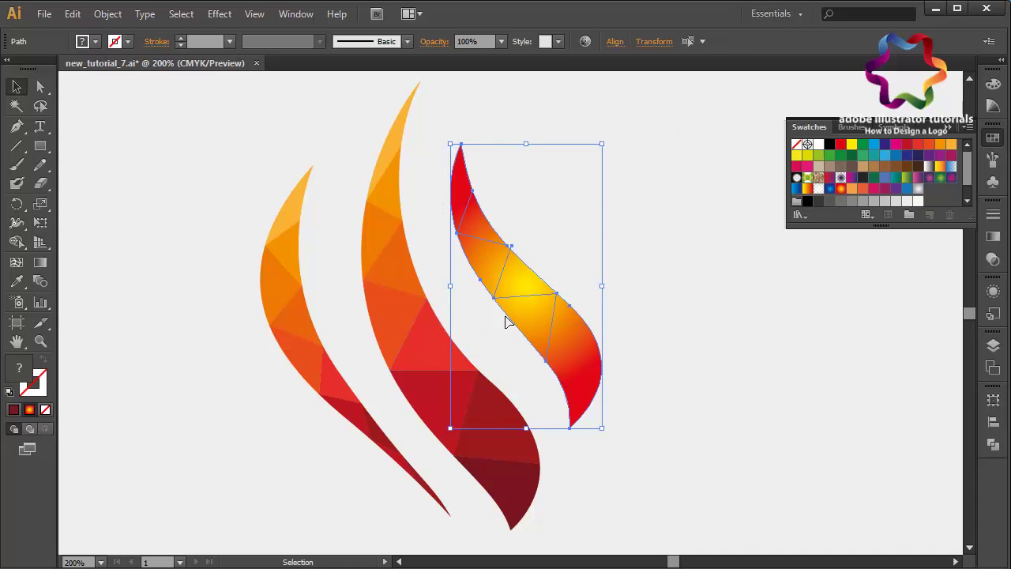
drag(644, 389, 440, 174)
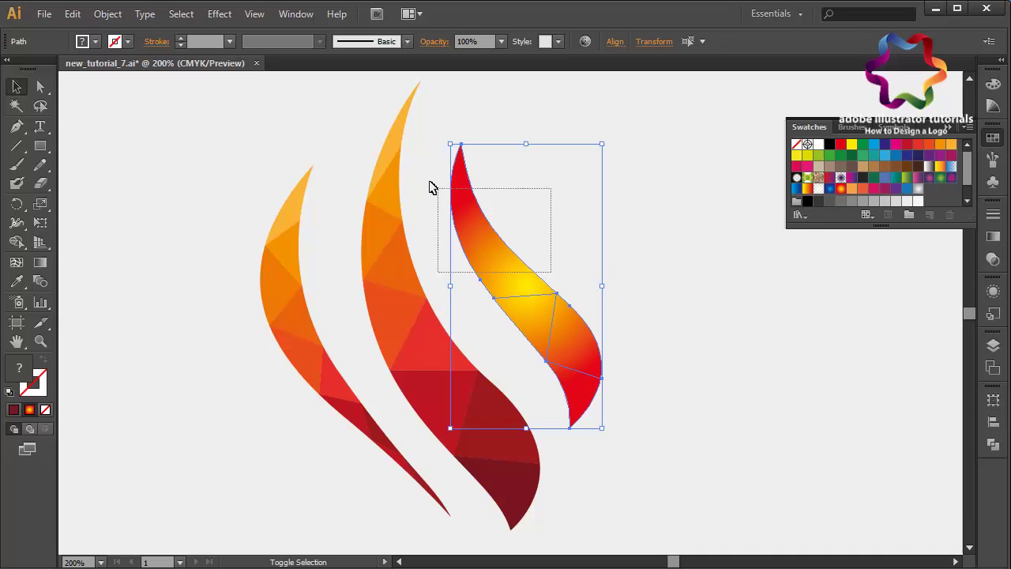
shift+click(464, 158)
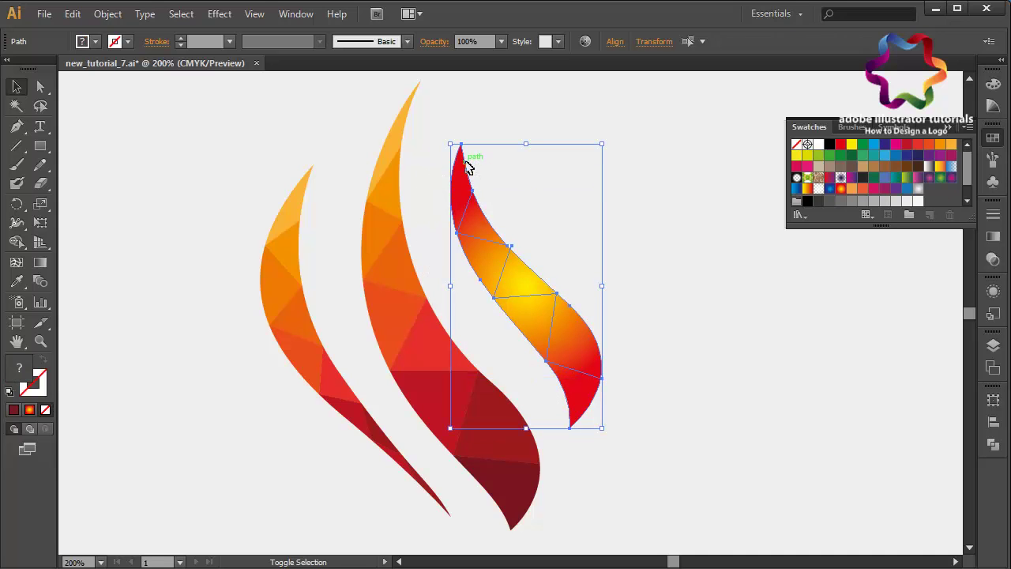
click(17, 224)
click(26, 248)
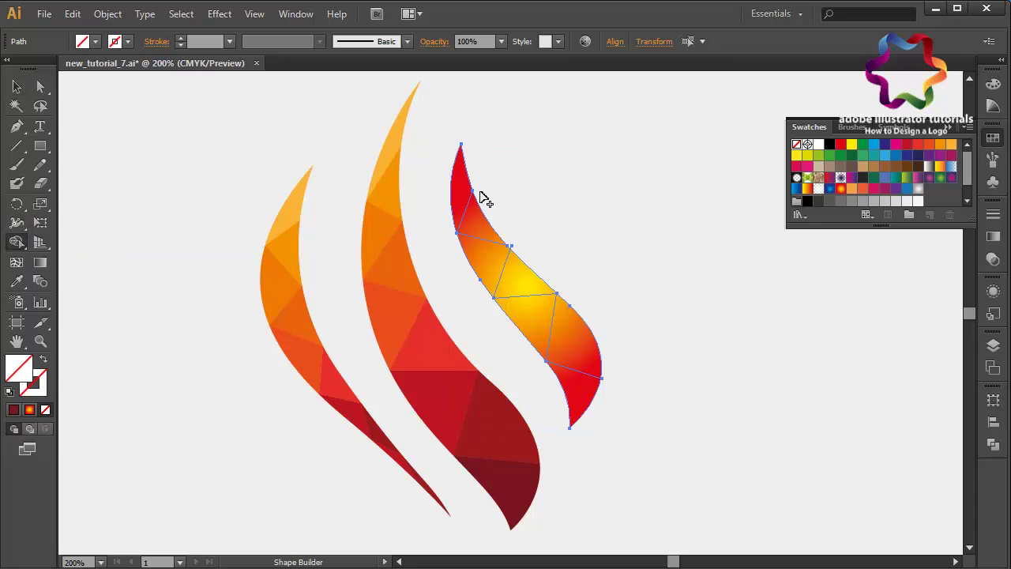
alt+click(470, 190)
key(ctrl+z)
click(22, 88)
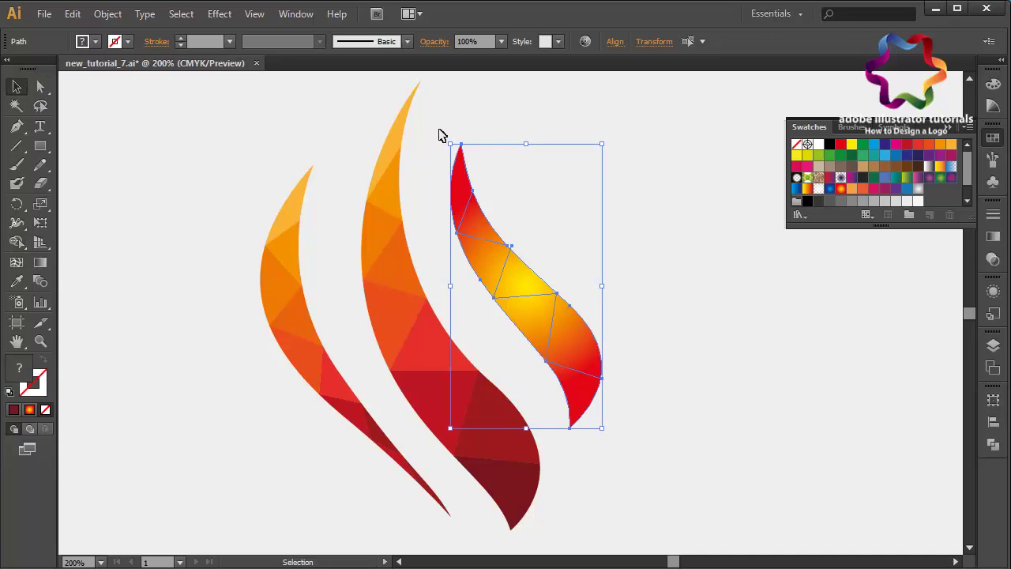
Step: Select the right flame's triangles and use Shape Builder to merge the top region and delete lower regions
click(577, 282)
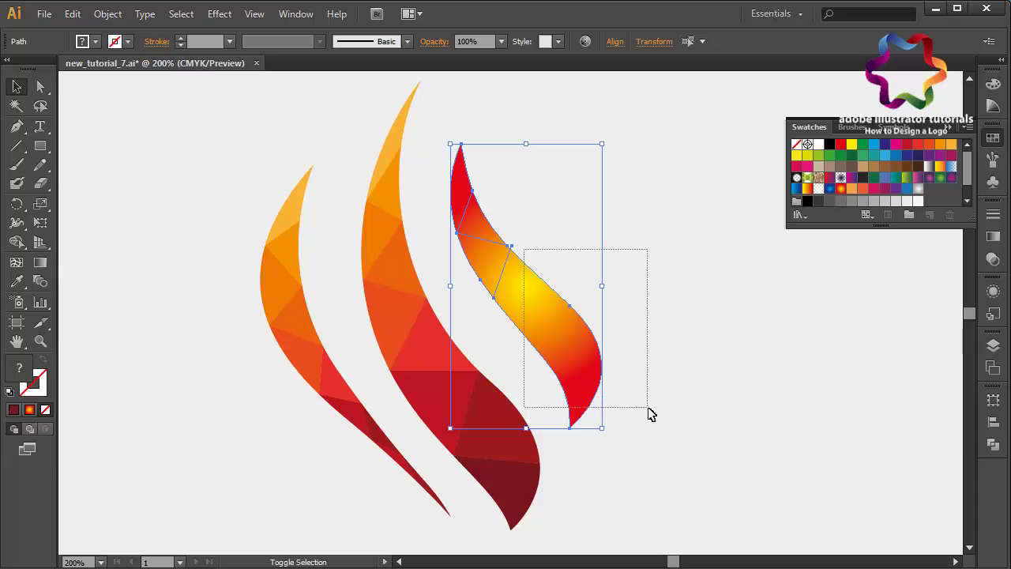
drag(641, 401, 653, 414)
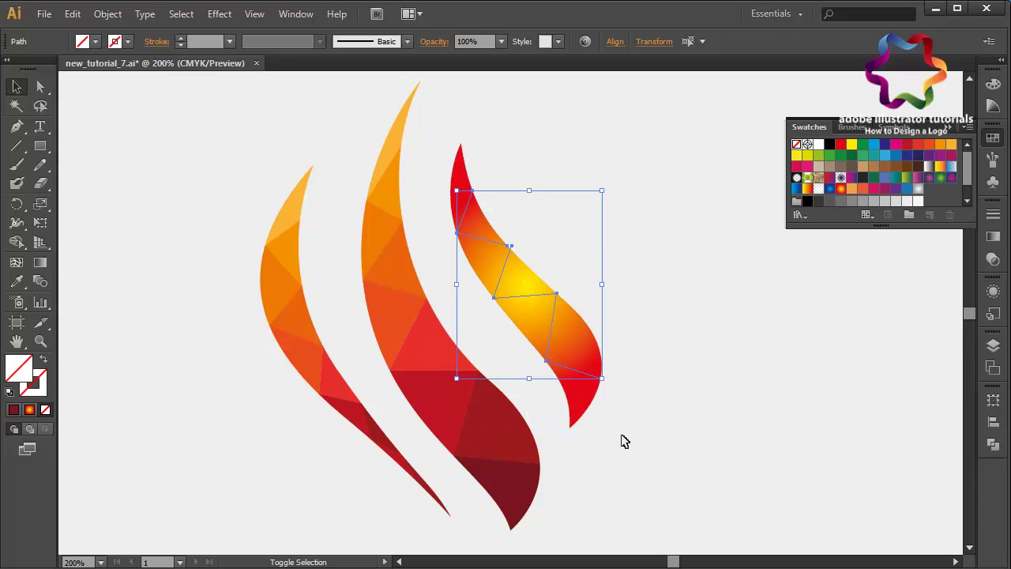
drag(571, 411, 558, 372)
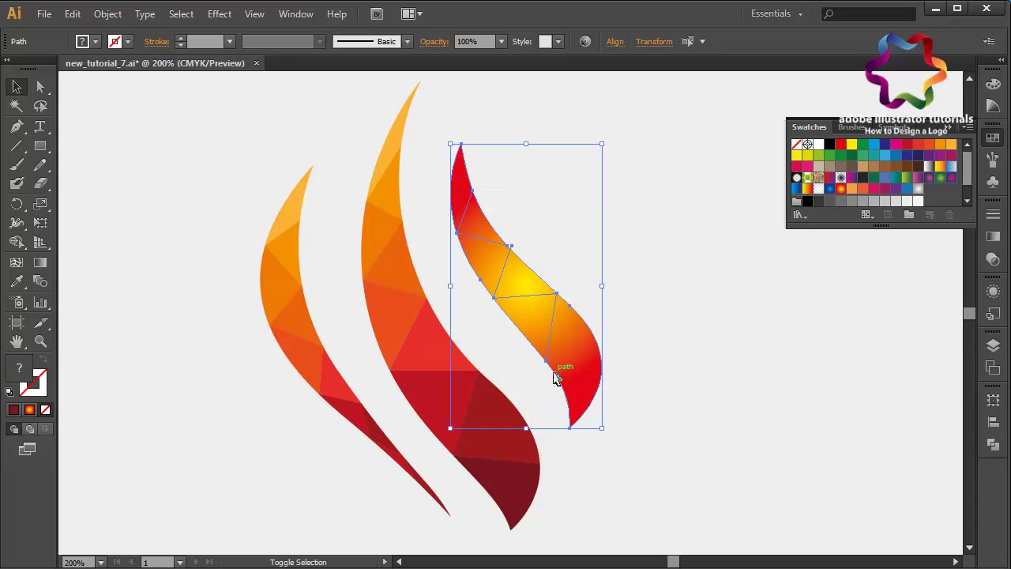
drag(604, 419, 636, 433)
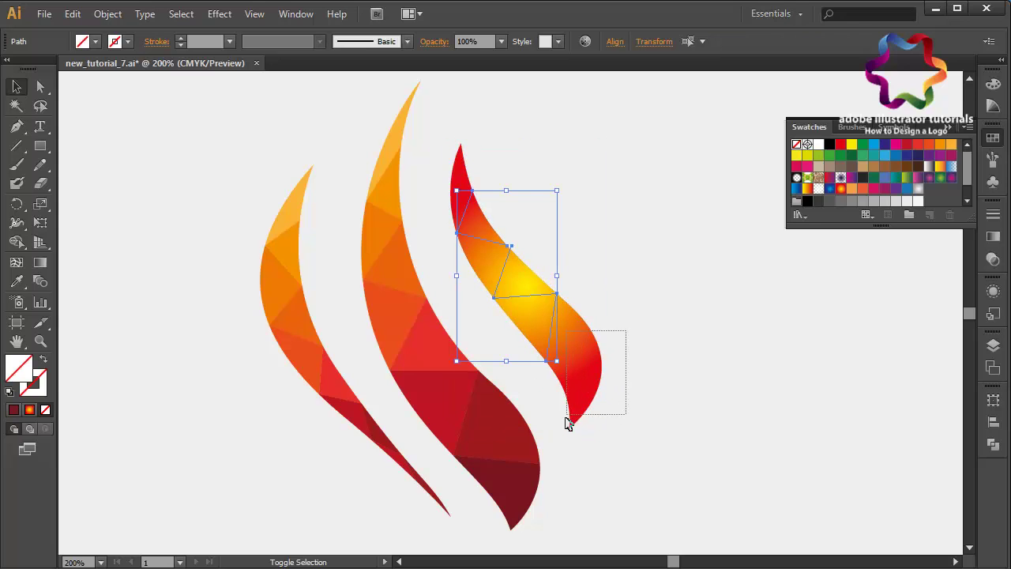
drag(601, 364, 568, 428)
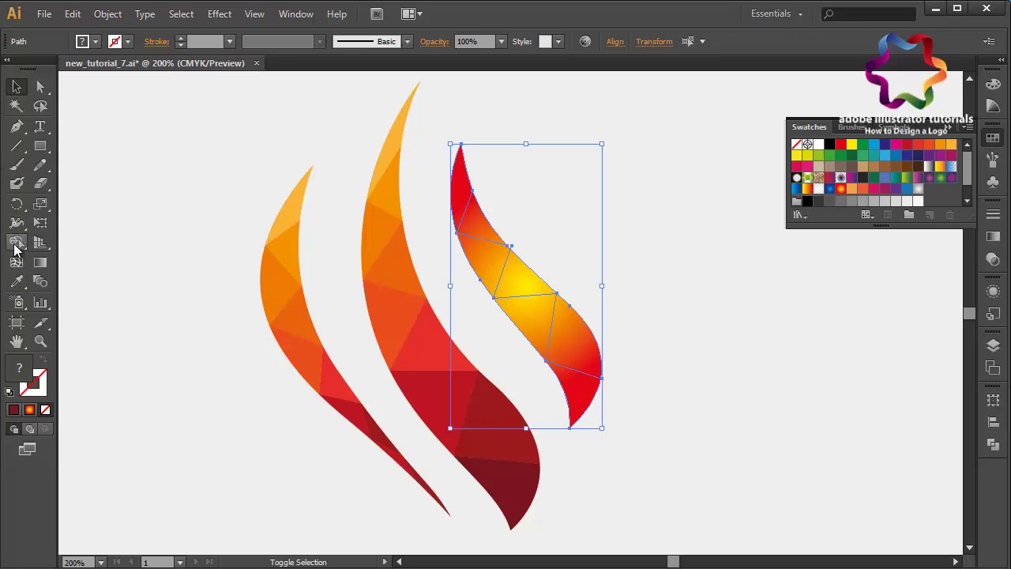
click(16, 242)
drag(458, 178, 486, 231)
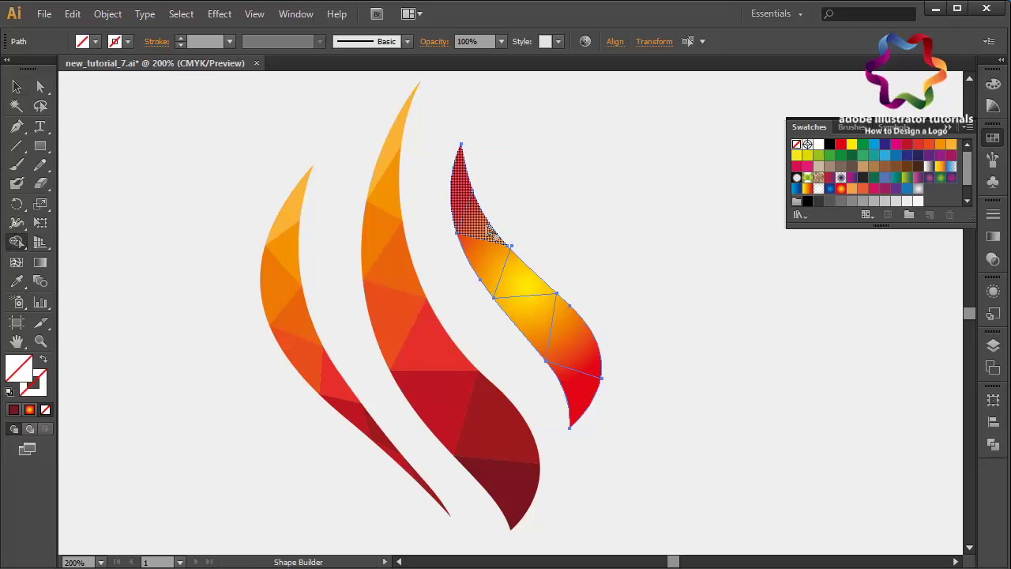
key(v)
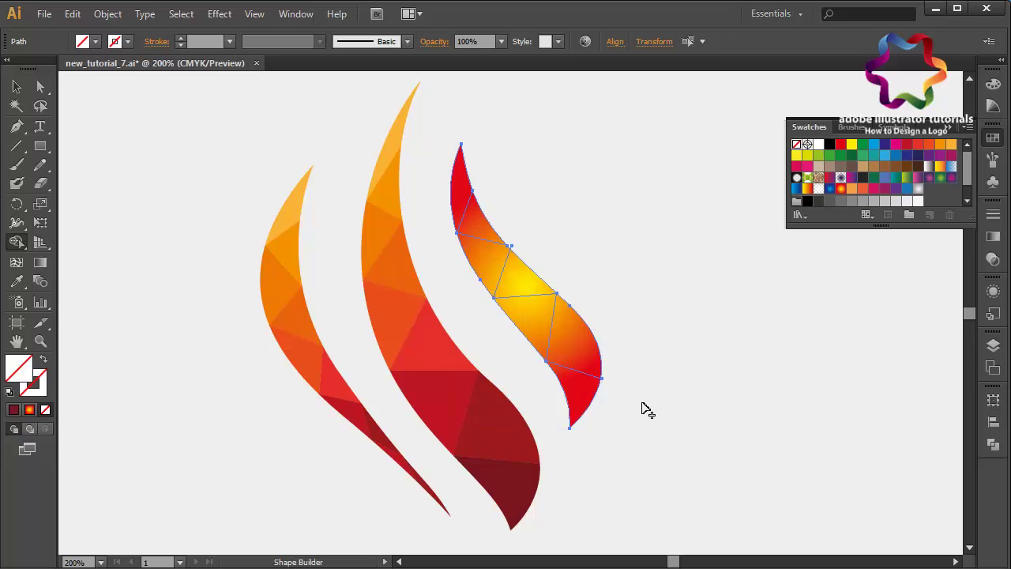
mouse_move(613, 405)
mouse_down()
mouse_move(517, 270)
mouse_move(492, 267)
mouse_up()
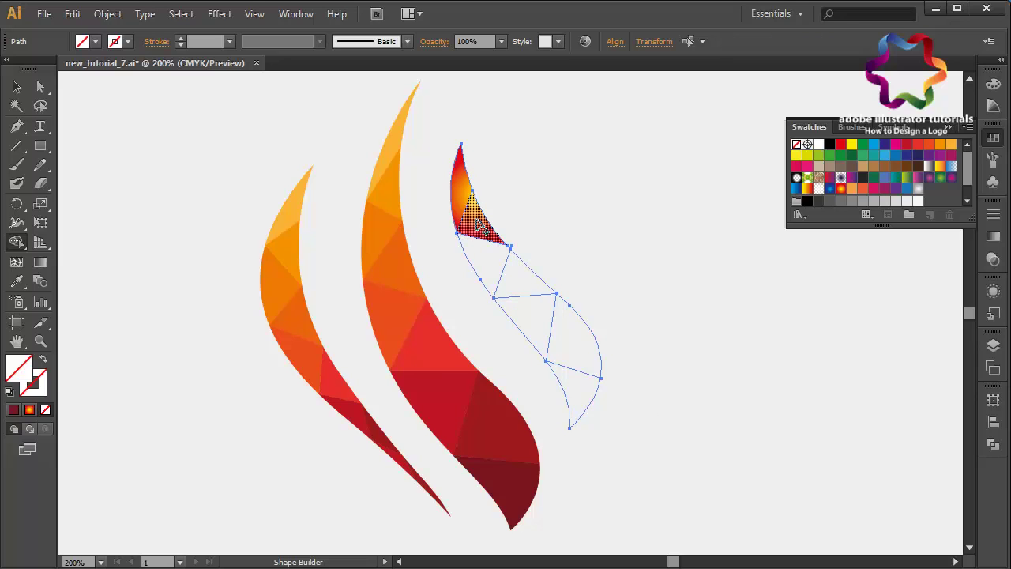
Step: Adjust the tip's inner-edge and lower-left anchors with Direct Selection
click(44, 90)
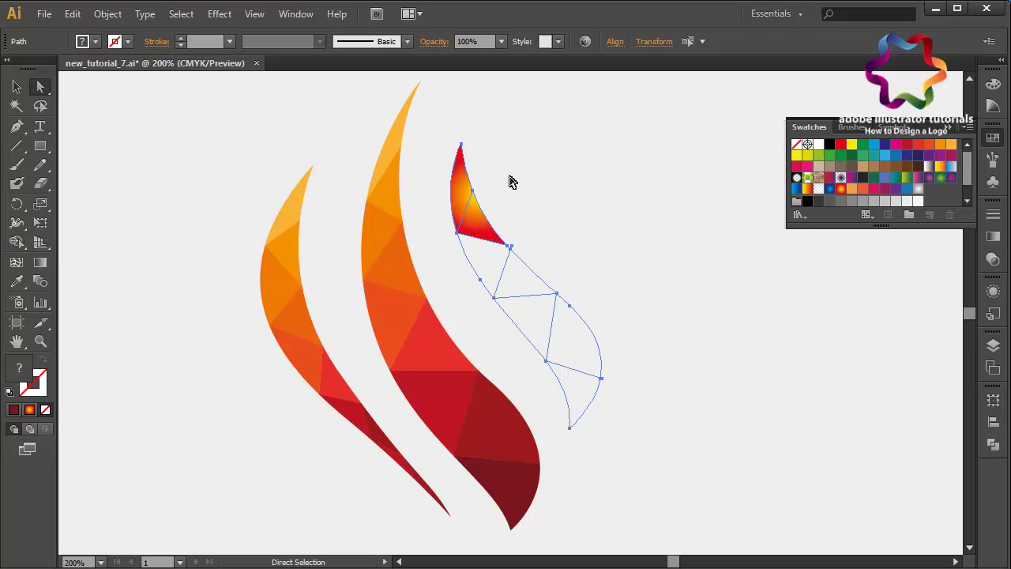
click(472, 195)
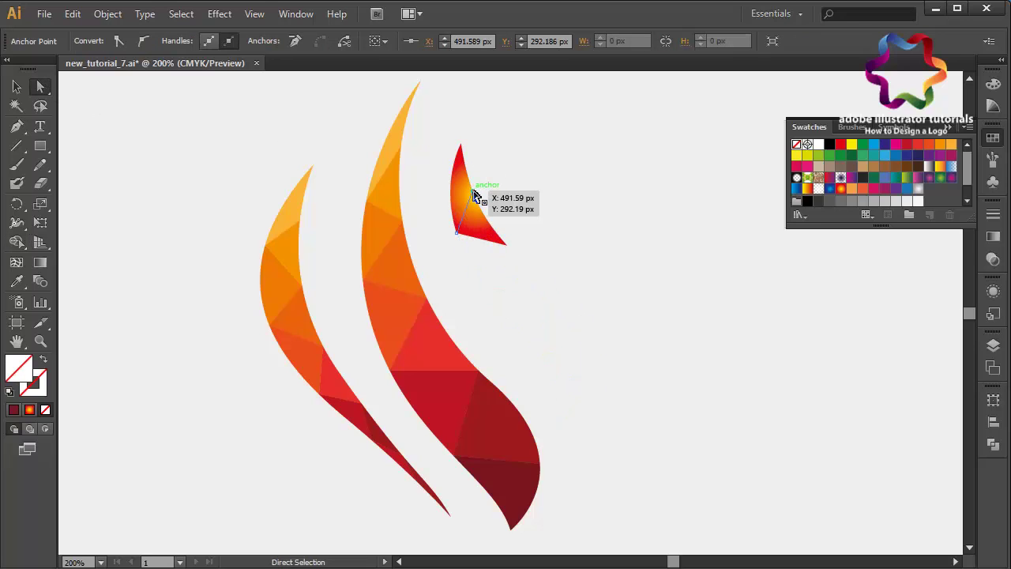
key(Right)
key(Up)
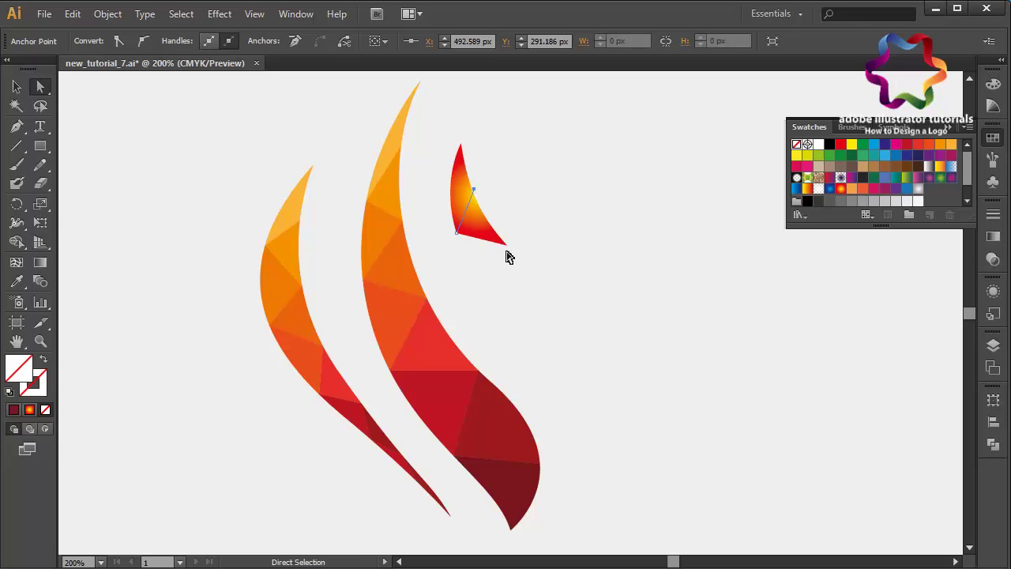
drag(457, 233, 460, 237)
click(16, 86)
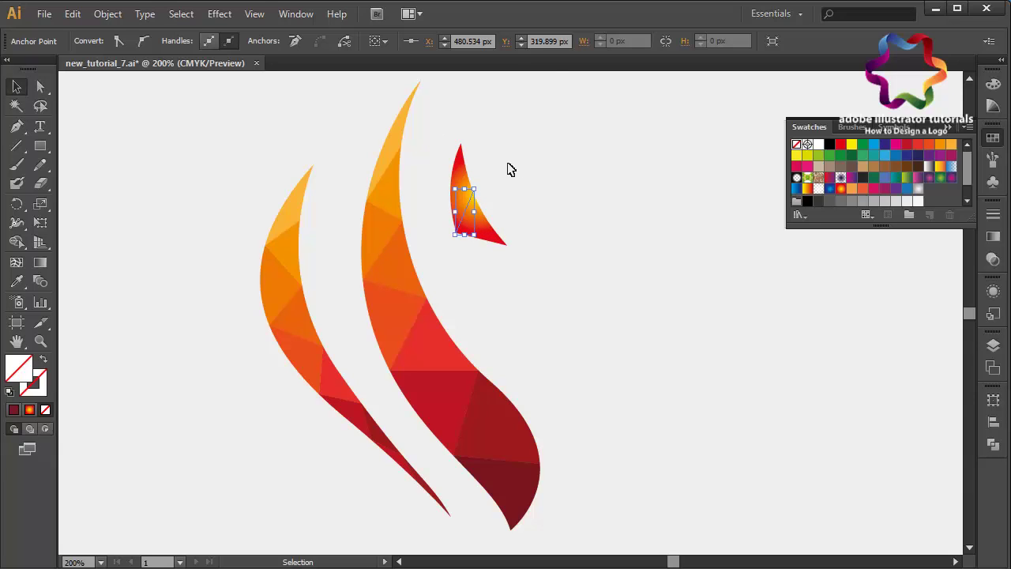
Step: Remove the small red triangle's fill with Shape Builder
click(16, 223)
click(17, 242)
click(465, 190)
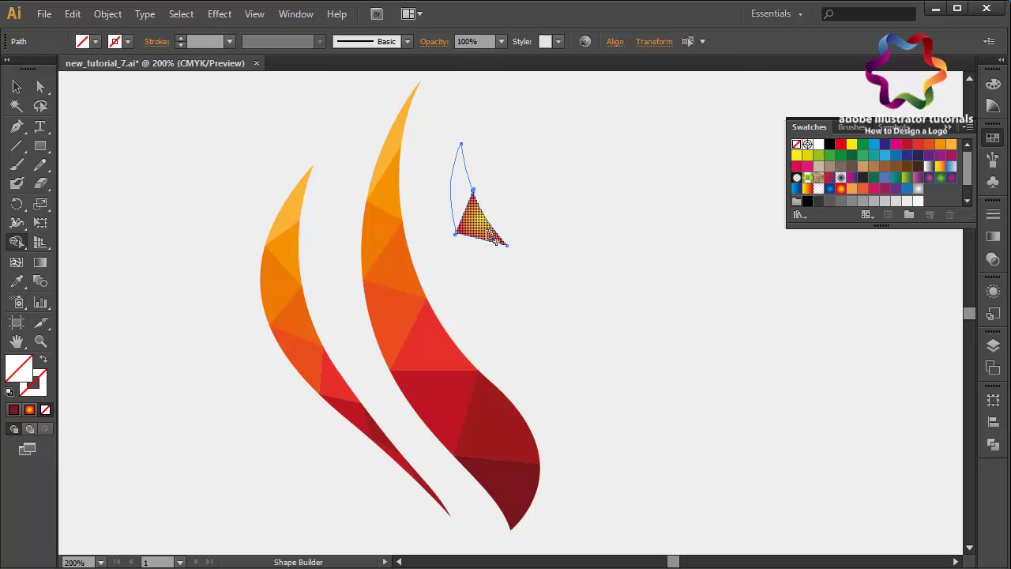
click(18, 86)
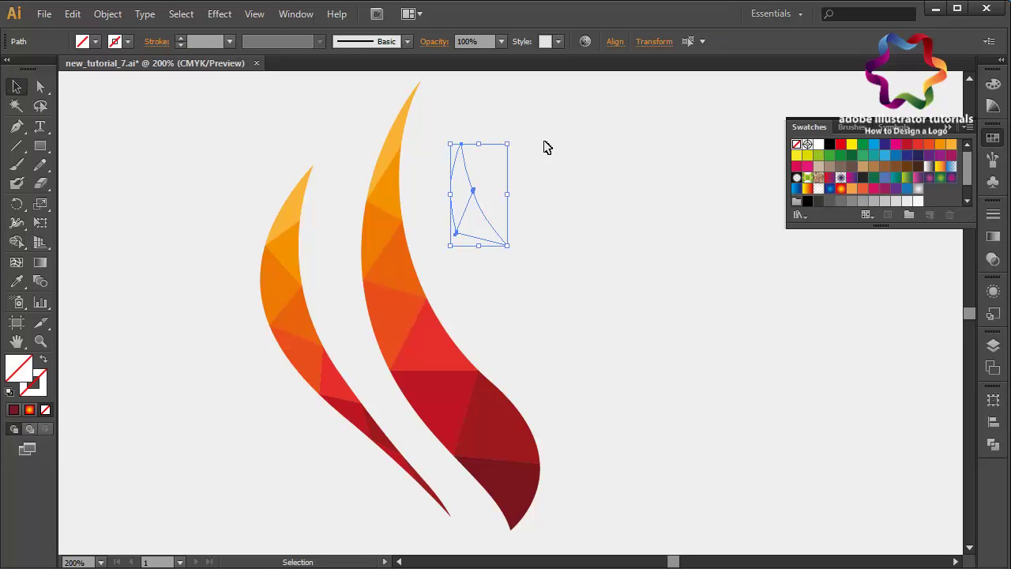
Step: Marquee-select all of the right flame's triangle paths and its lower curved path
drag(471, 121, 642, 358)
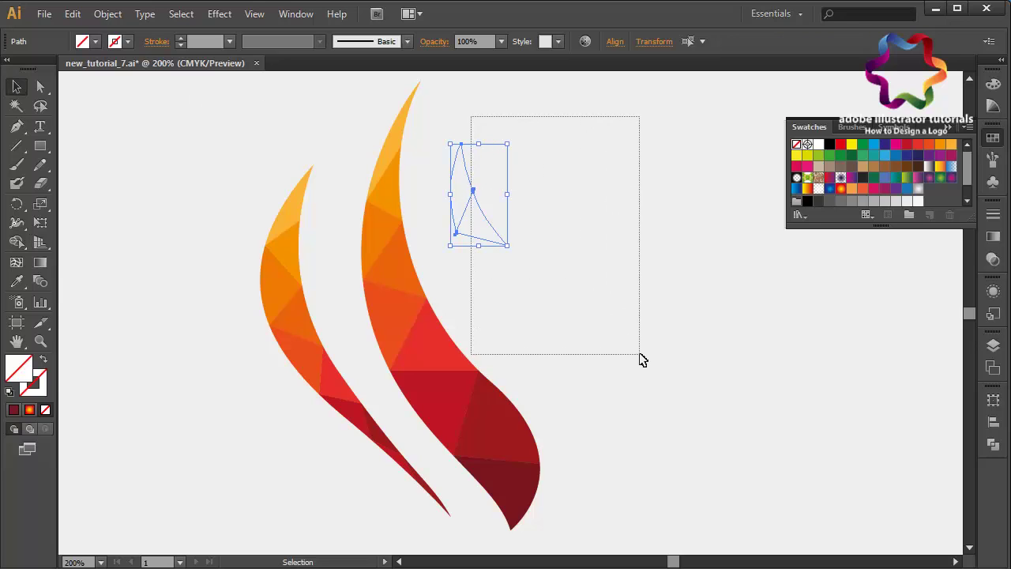
shift+drag(639, 407, 556, 451)
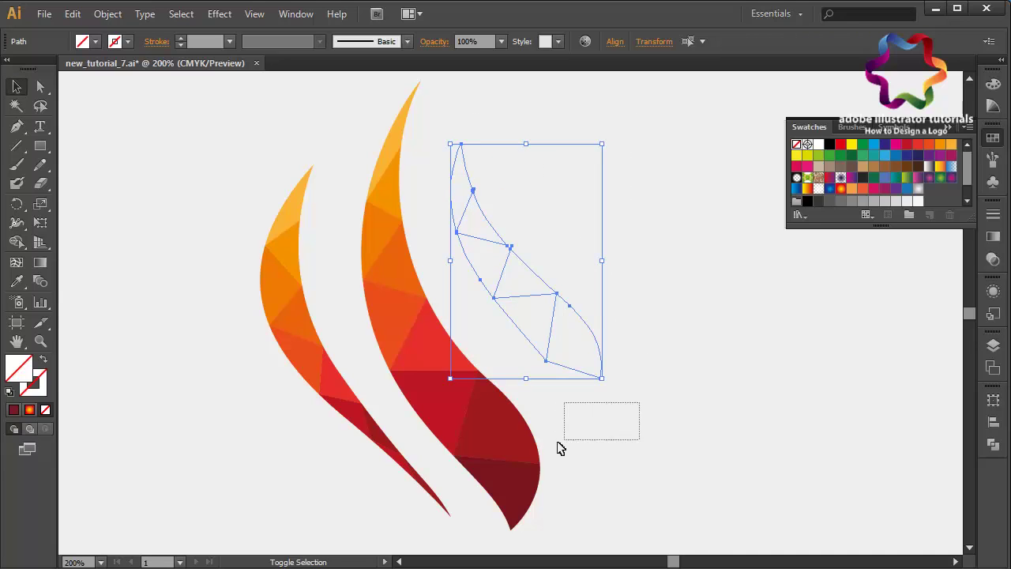
click(647, 438)
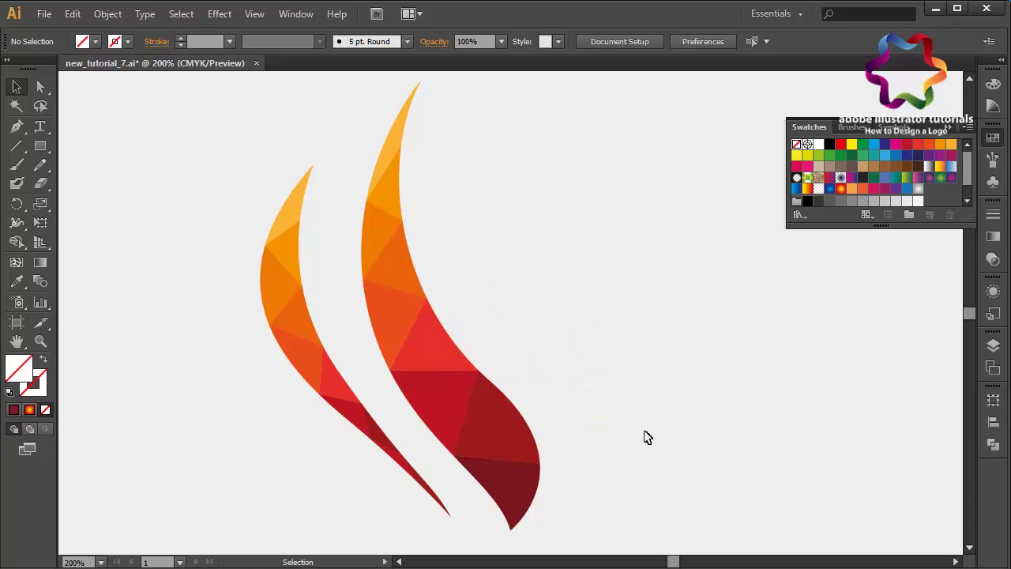
click(481, 166)
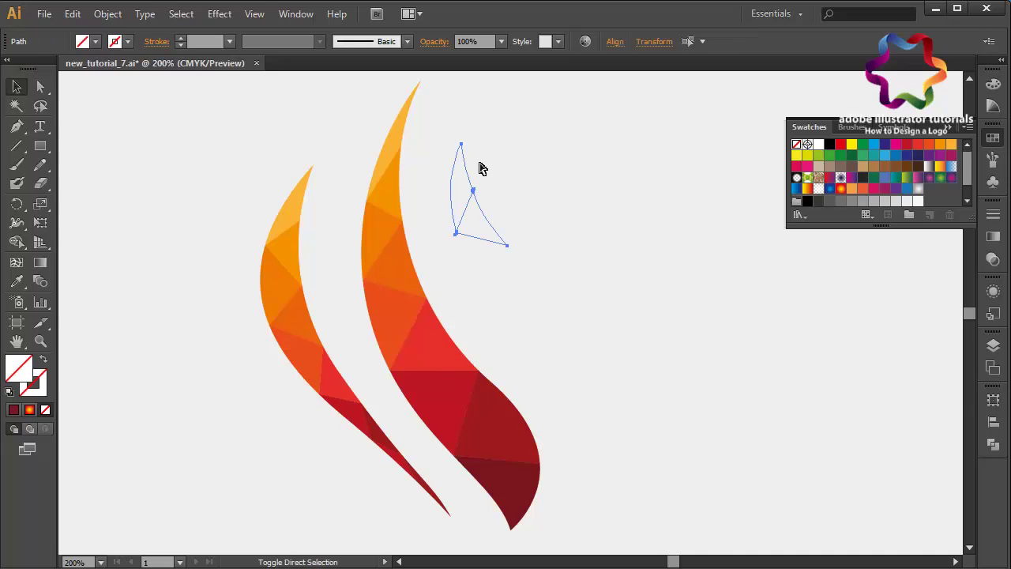
key(ctrl)
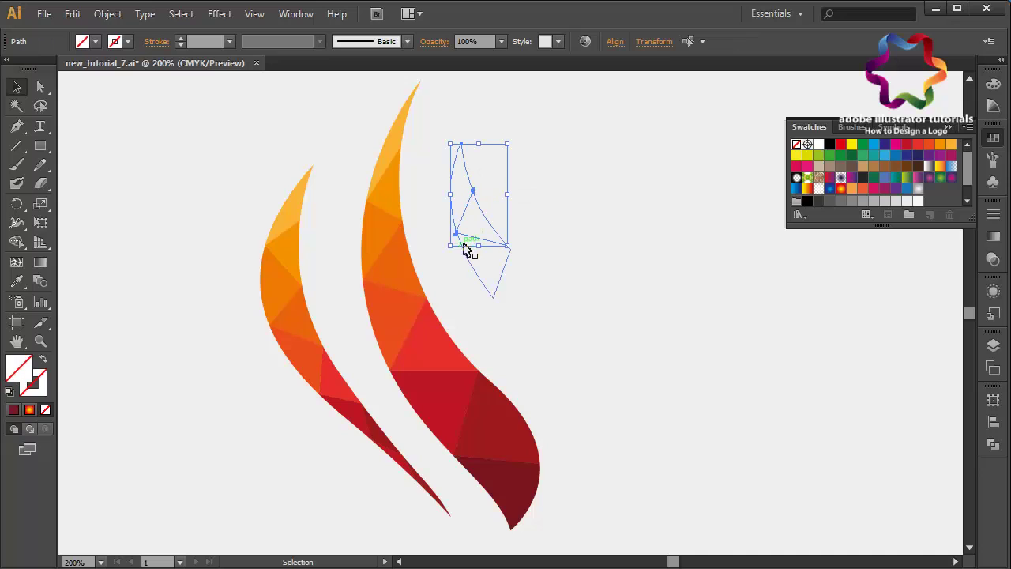
drag(548, 306, 637, 352)
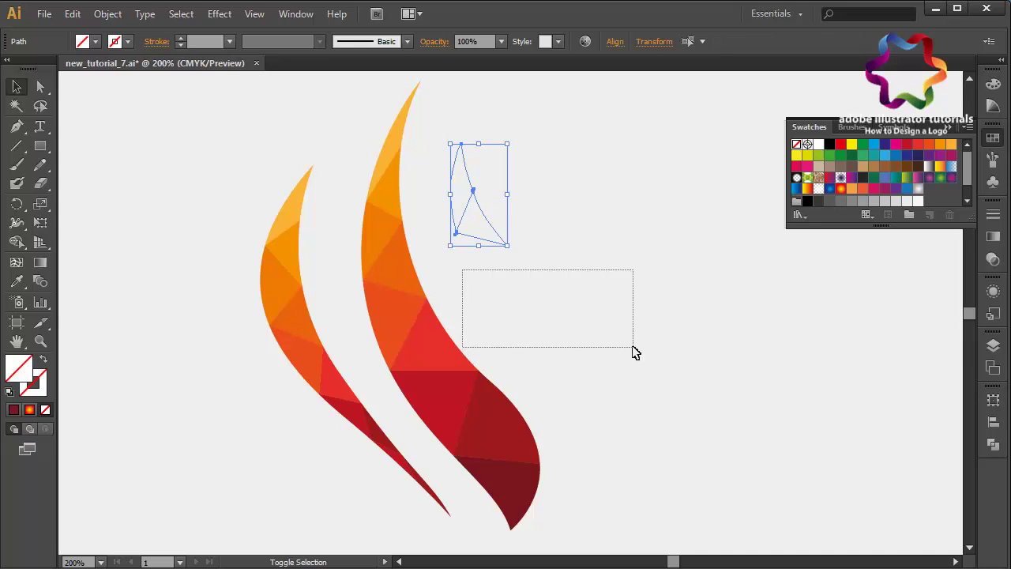
drag(569, 444, 549, 452)
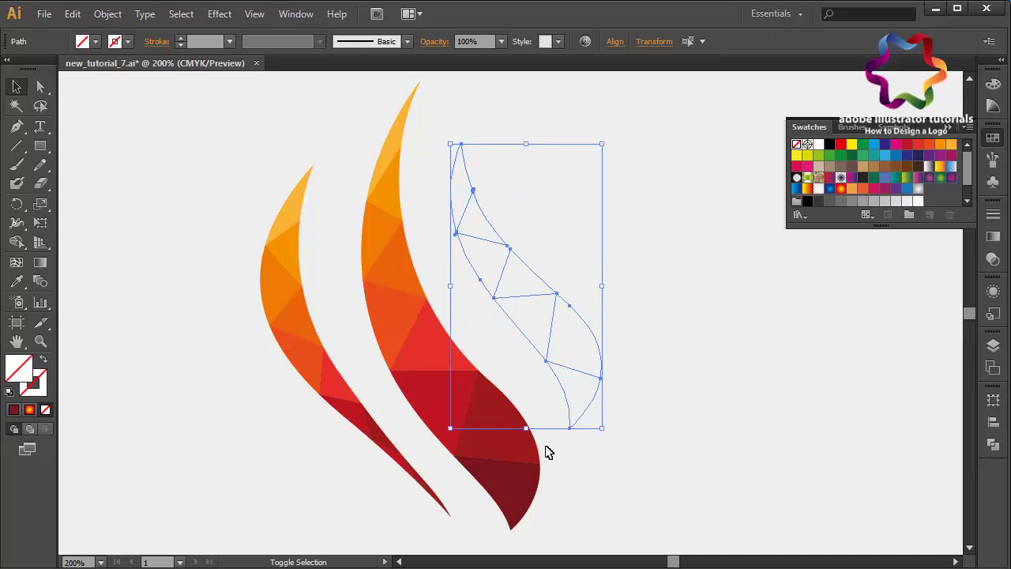
Step: Fill the selected right-flame pieces orange, then give the top triangle the middle flame's light orange
click(940, 144)
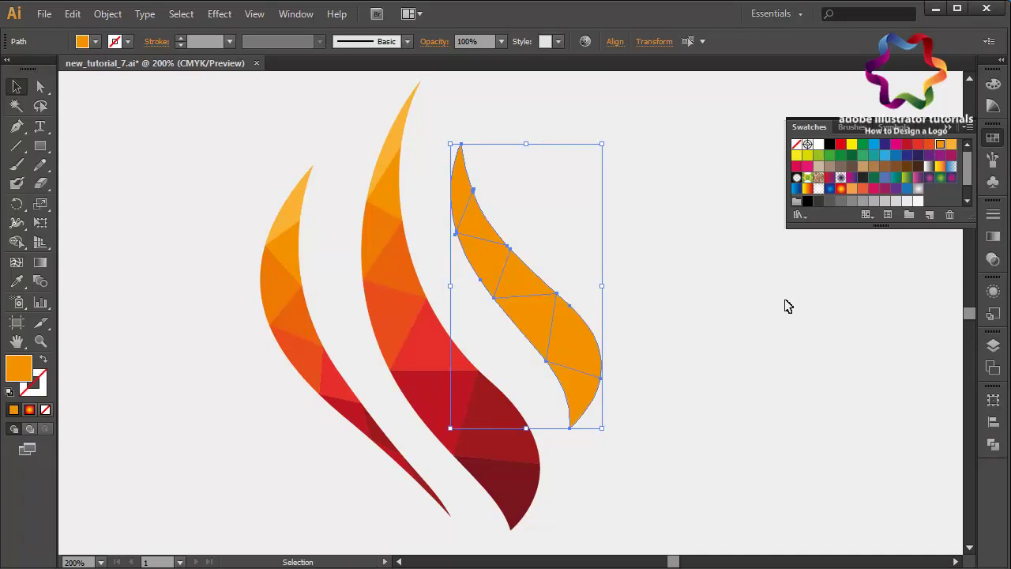
click(785, 305)
click(460, 184)
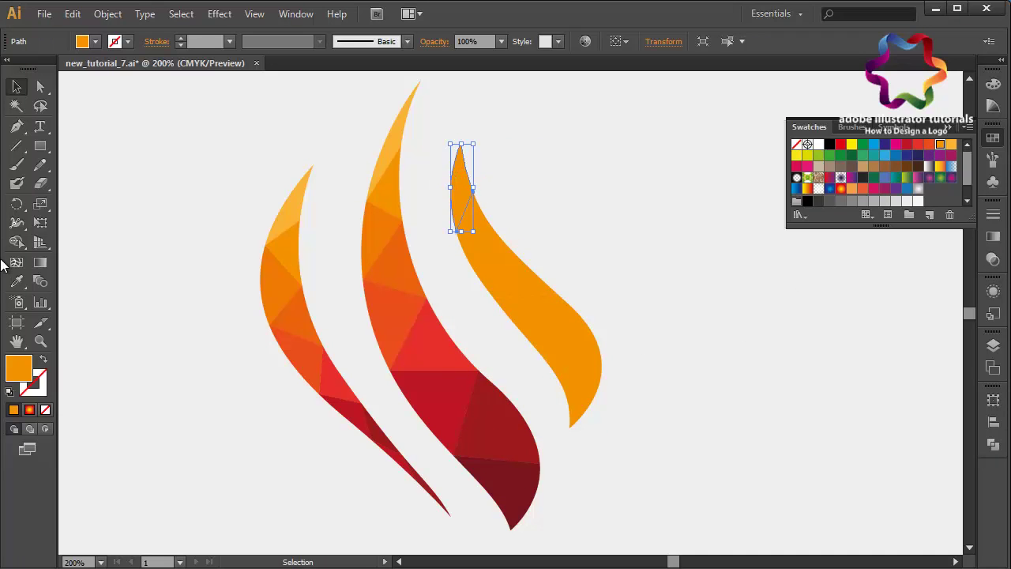
click(17, 282)
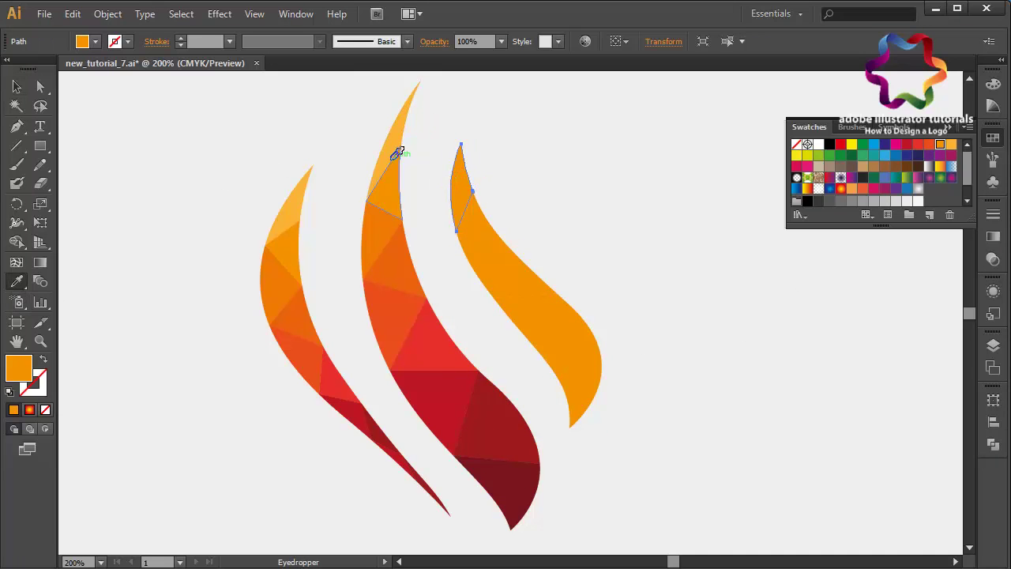
click(400, 116)
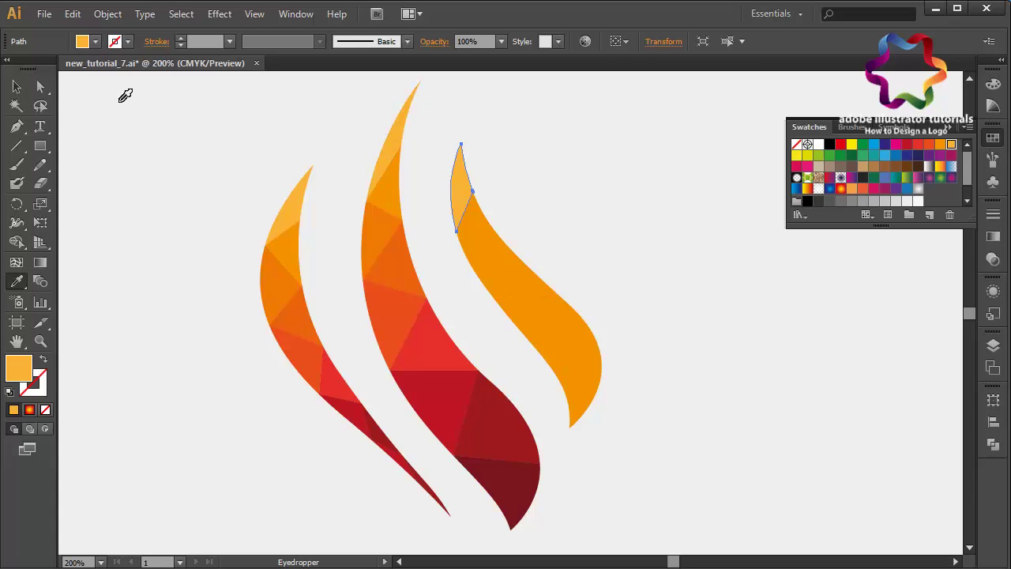
click(16, 86)
Step: Sample darker orange from the middle flame onto the right flame's next two facets down
click(492, 240)
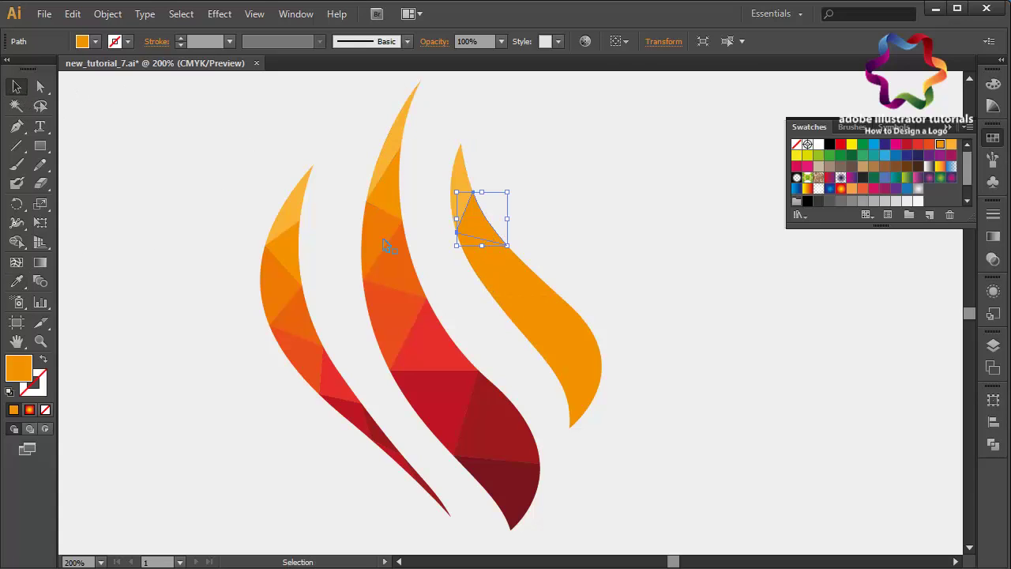
click(16, 281)
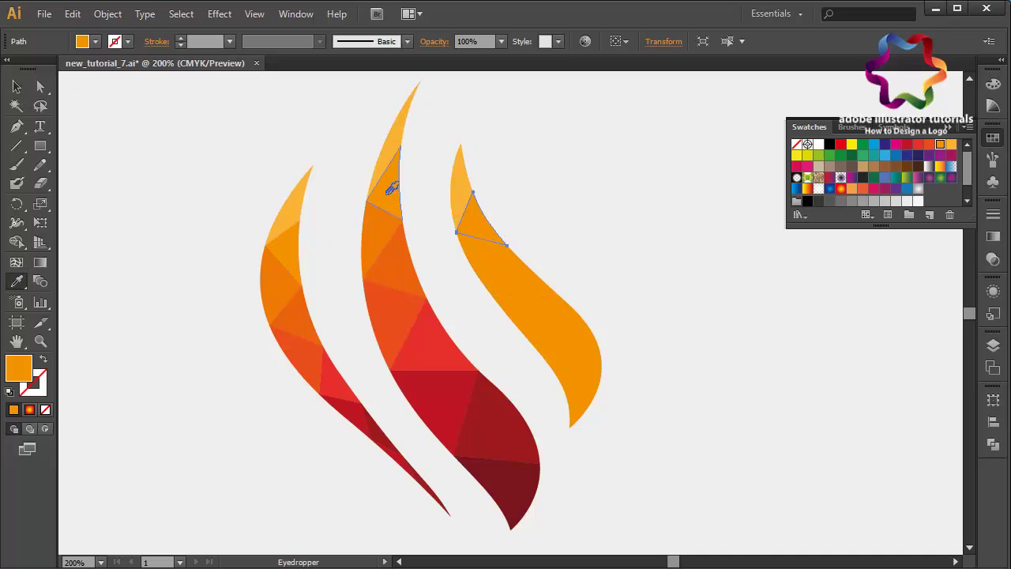
click(17, 86)
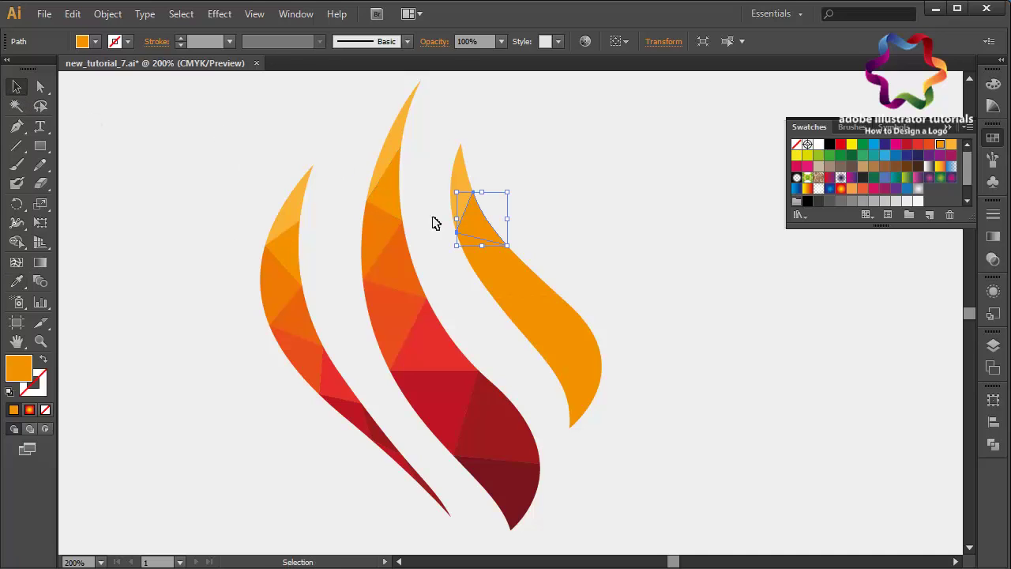
click(475, 273)
click(17, 281)
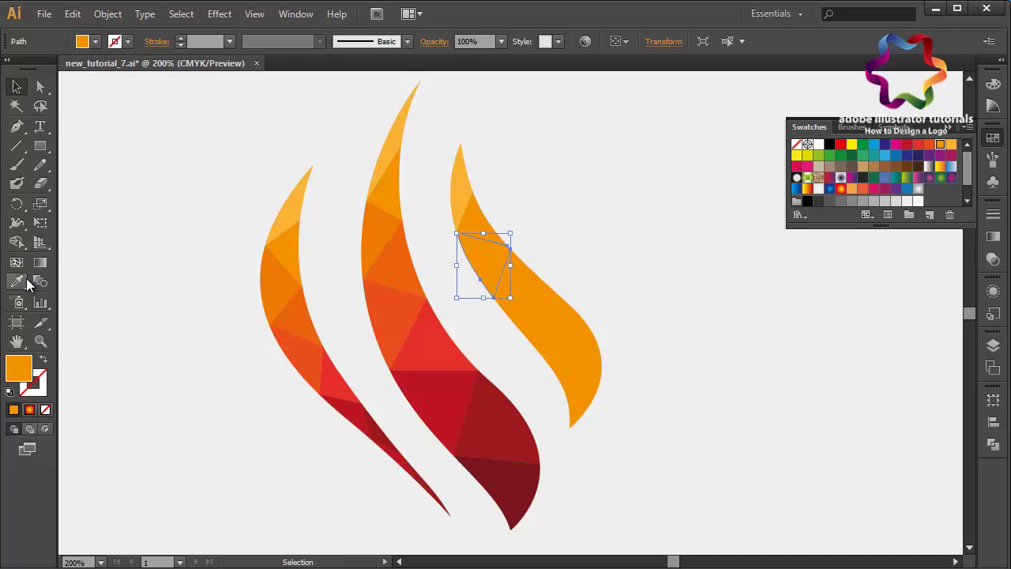
click(391, 230)
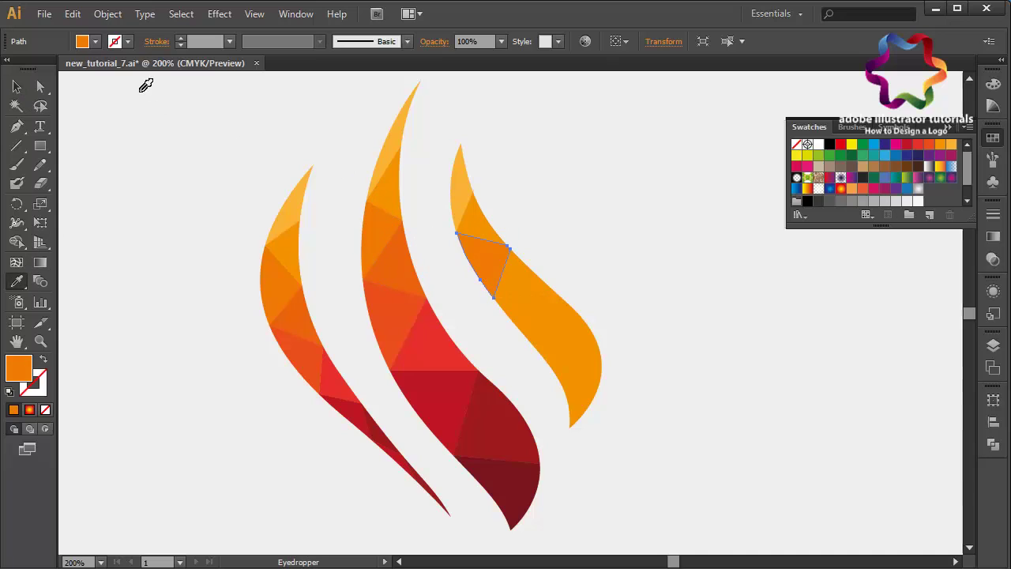
click(17, 86)
Step: Give the following right-flame facets darker orange and red-orange sampled from the middle flame
click(533, 289)
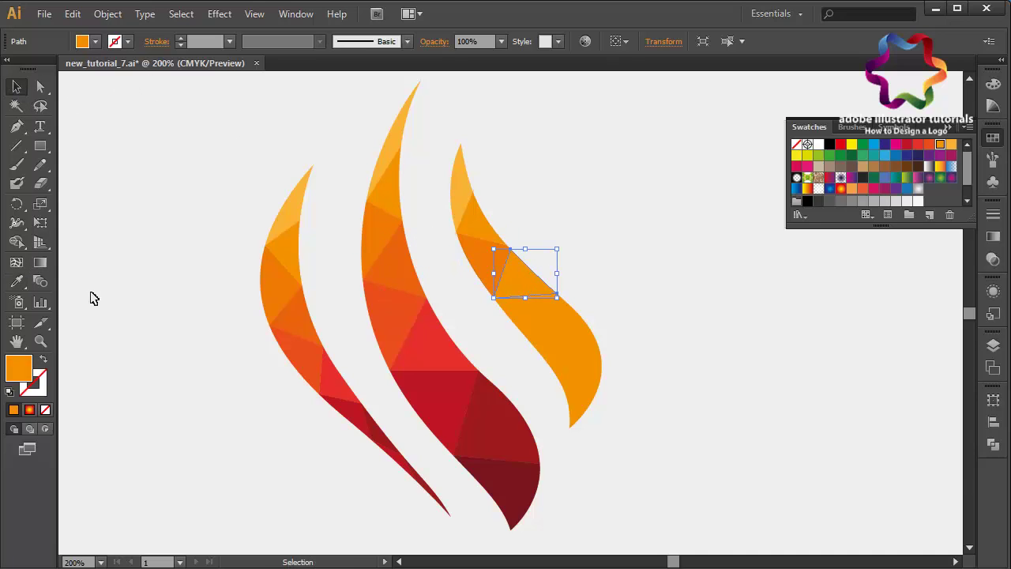
click(16, 281)
click(403, 274)
click(17, 87)
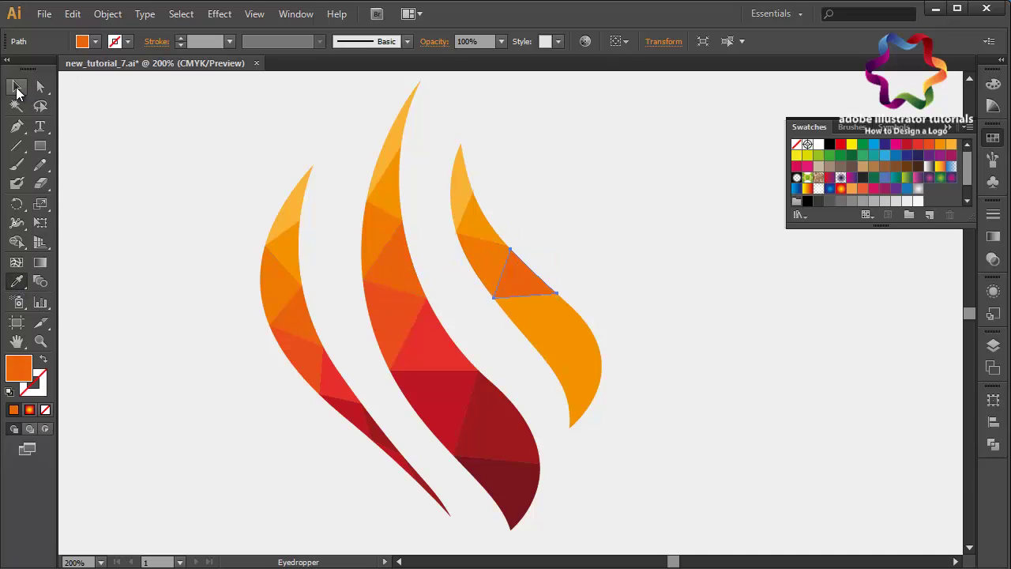
click(521, 331)
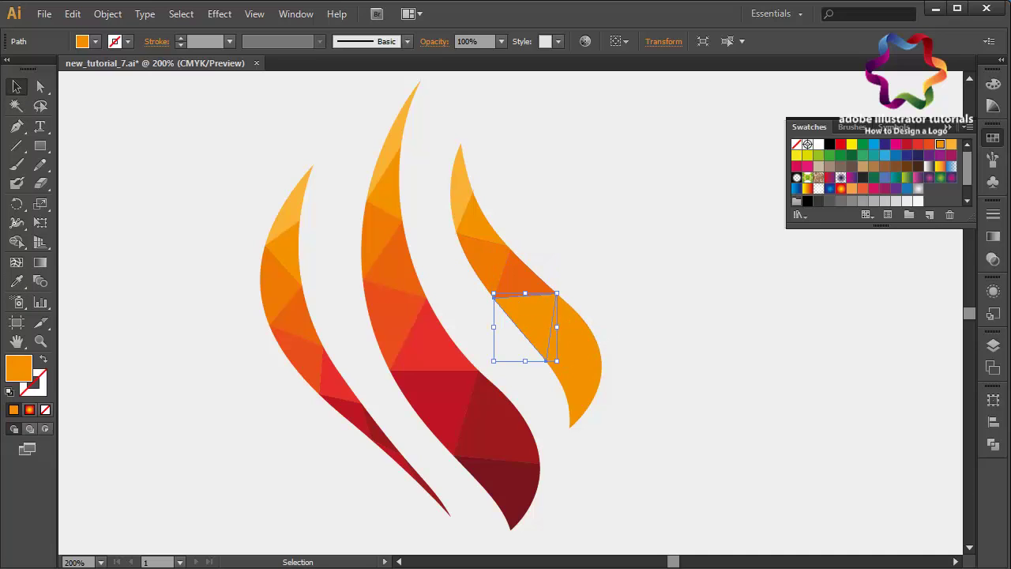
click(17, 281)
click(397, 320)
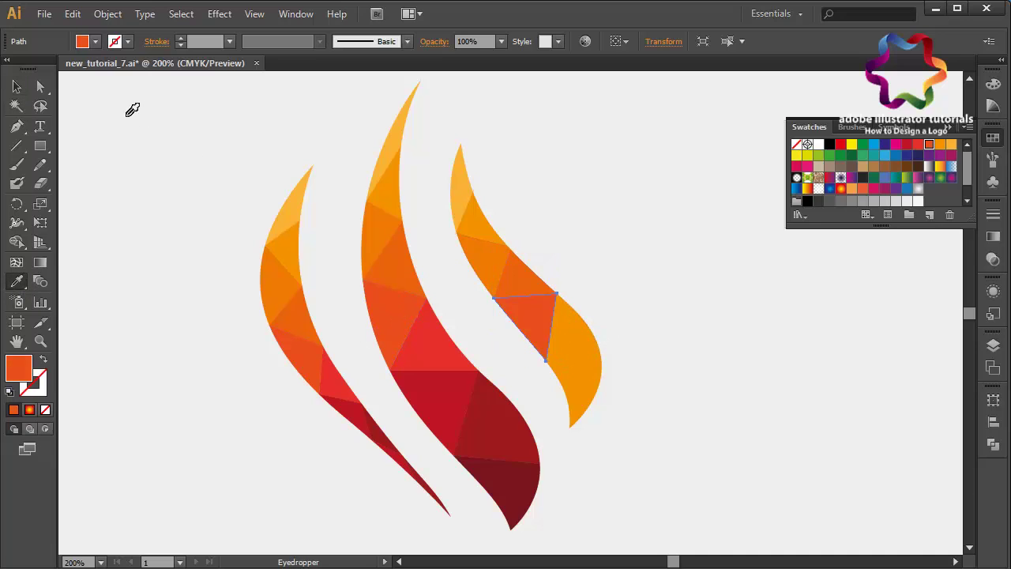
click(16, 87)
Step: Colour the lower-right facet red and the bottom tip dark red, matching the middle flame
click(596, 338)
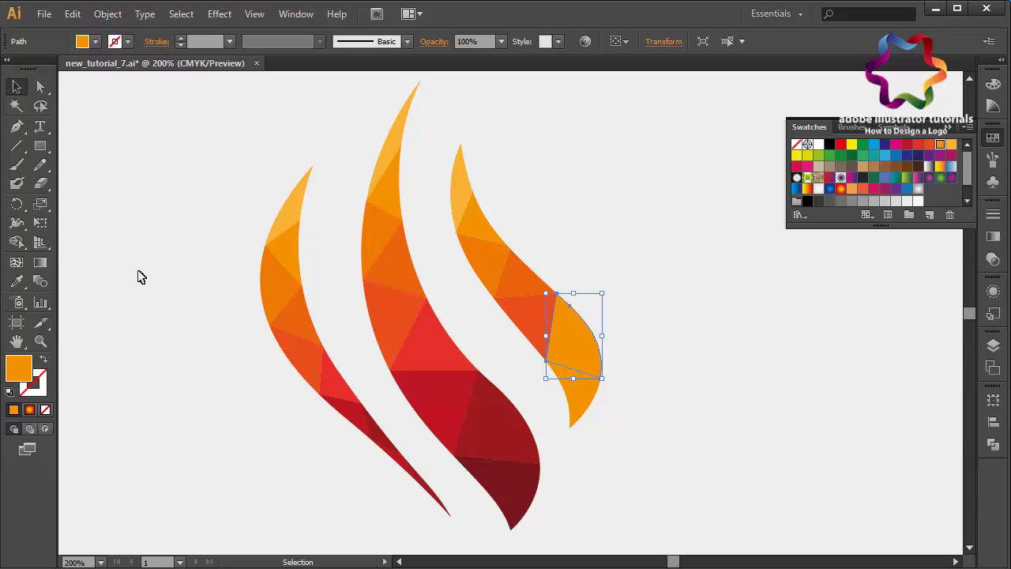
click(17, 281)
click(457, 361)
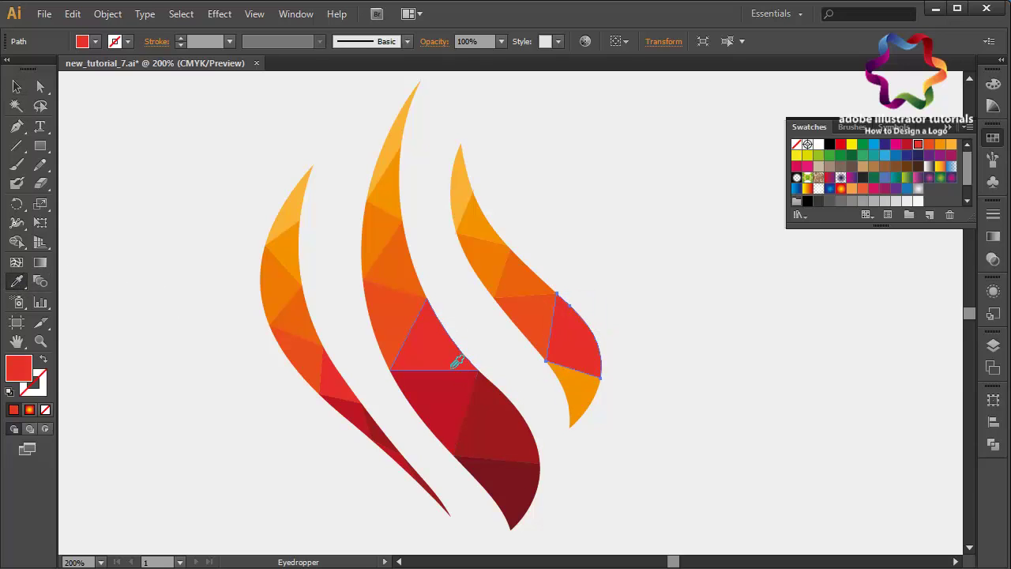
click(17, 86)
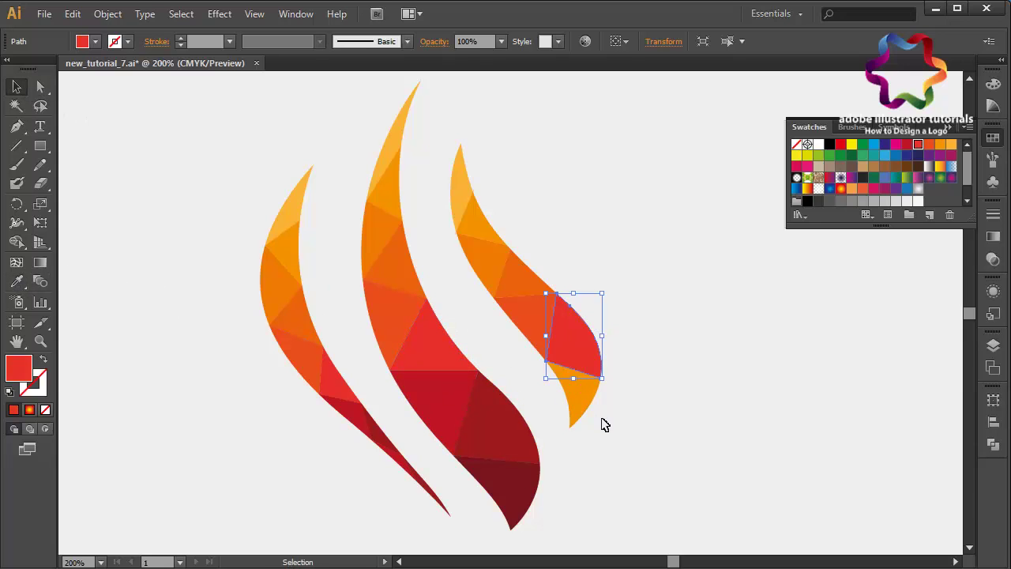
click(575, 404)
click(16, 281)
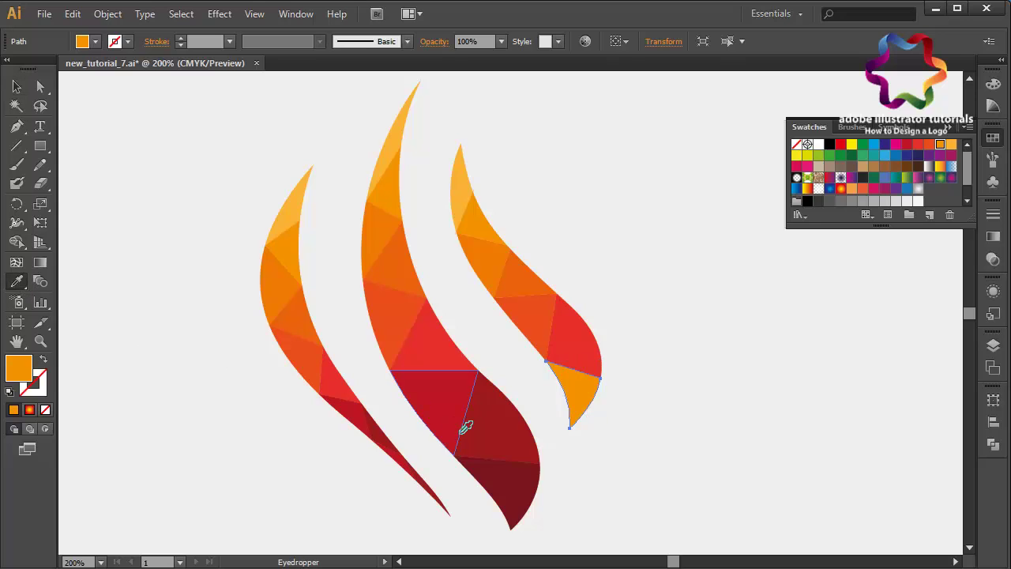
click(439, 414)
click(16, 86)
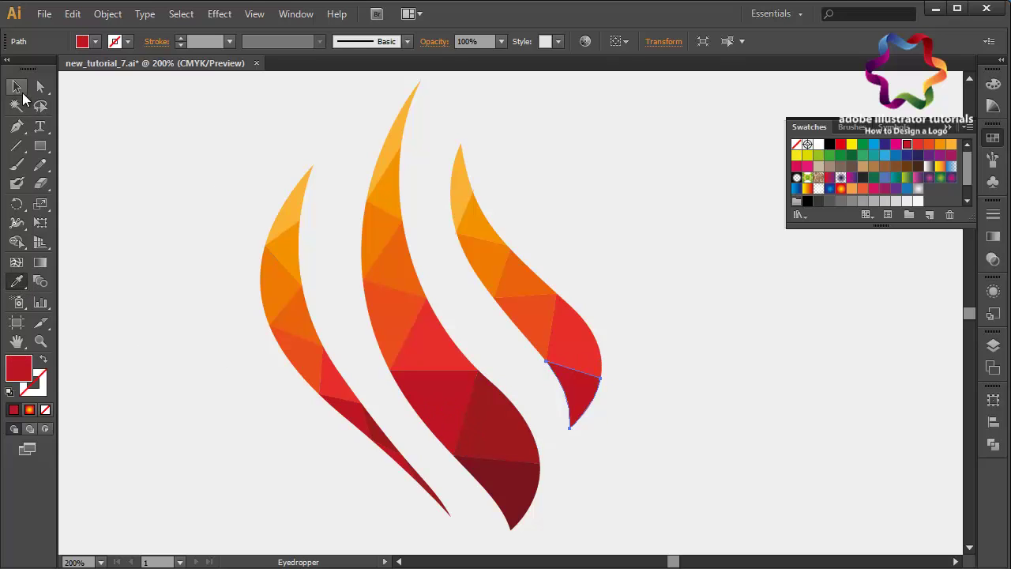
click(183, 158)
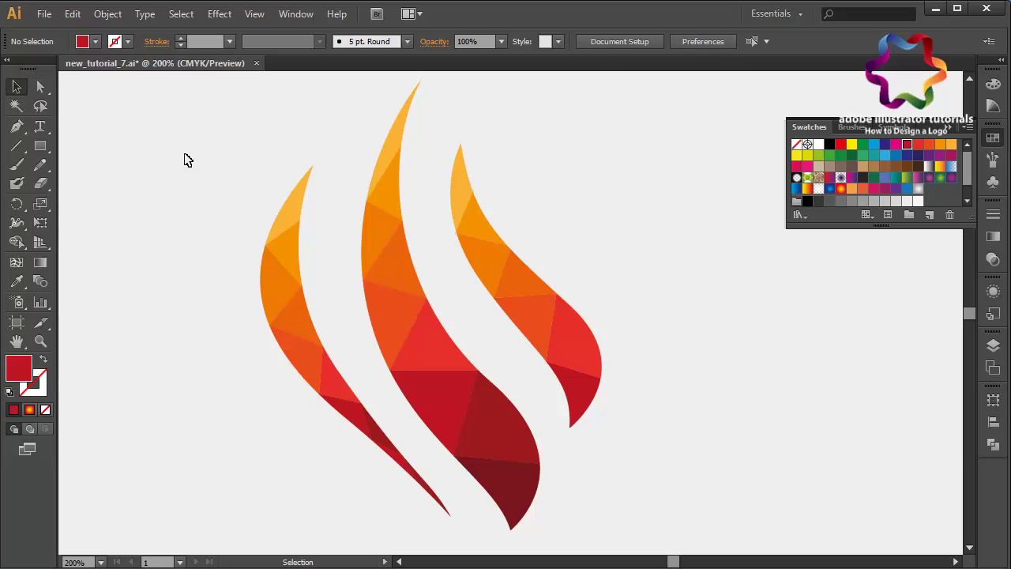
Step: Group all the flame pieces into one logo and scale it up on the card
drag(215, 131, 640, 501)
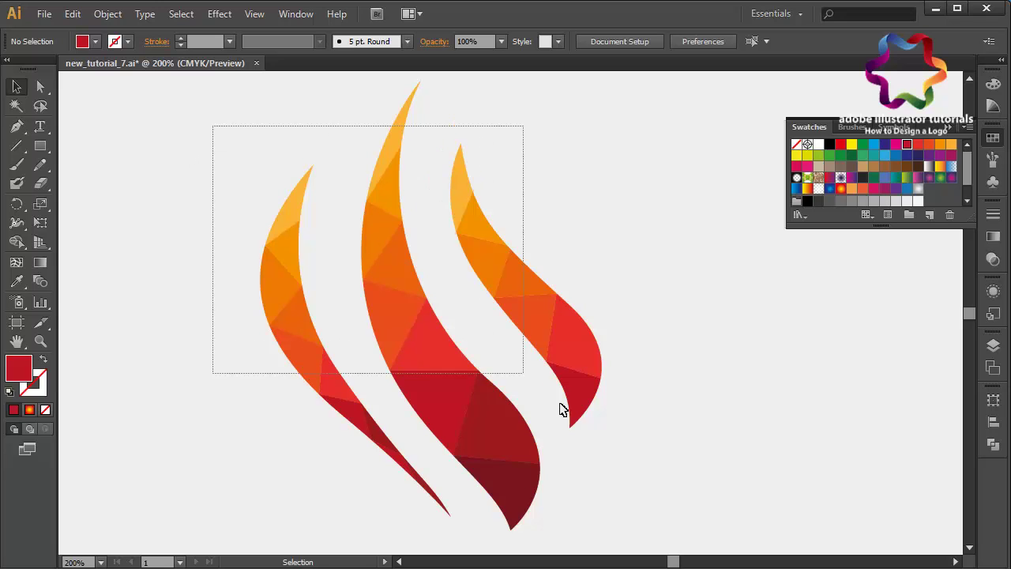
right_click(640, 499)
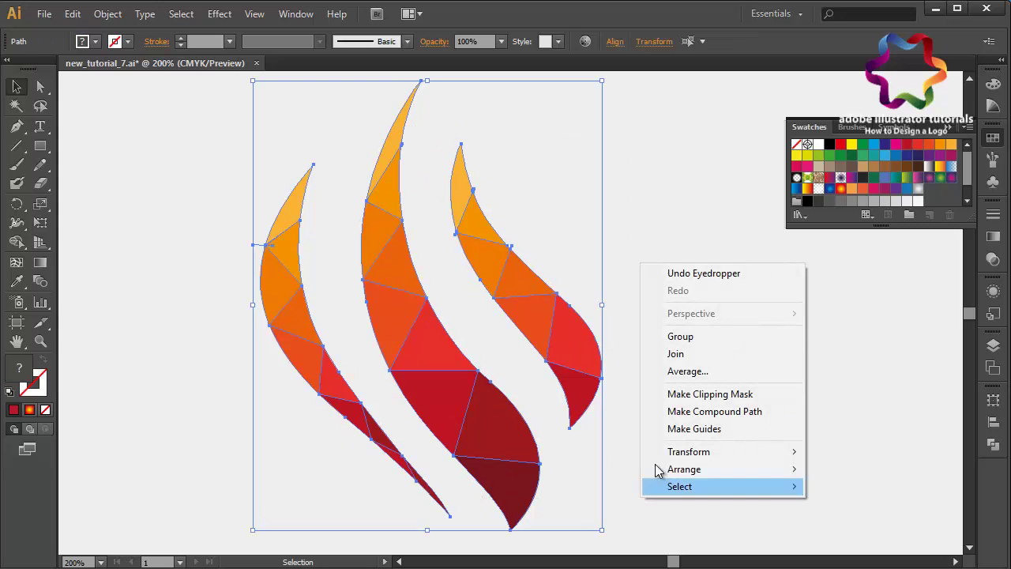
click(675, 339)
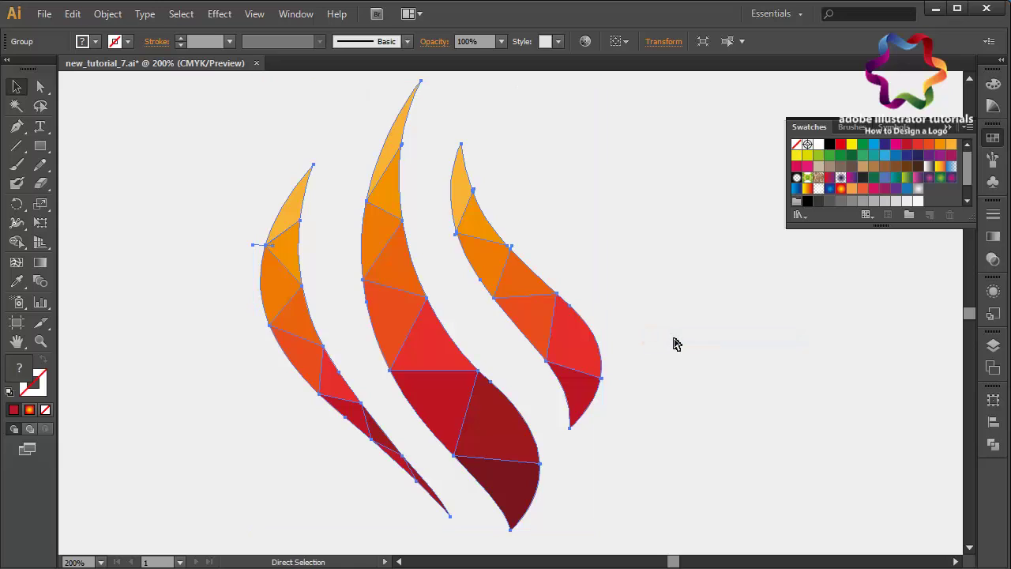
key(ctrl+minus)
key(ctrl+minus)
key(ctrl+minus)
key(ctrl+minus)
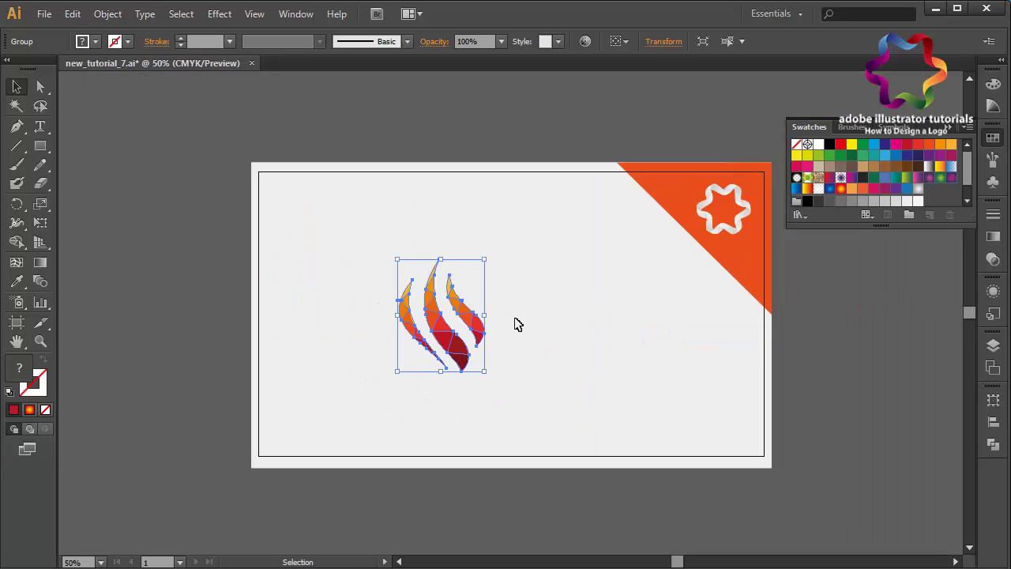
drag(486, 314, 587, 315)
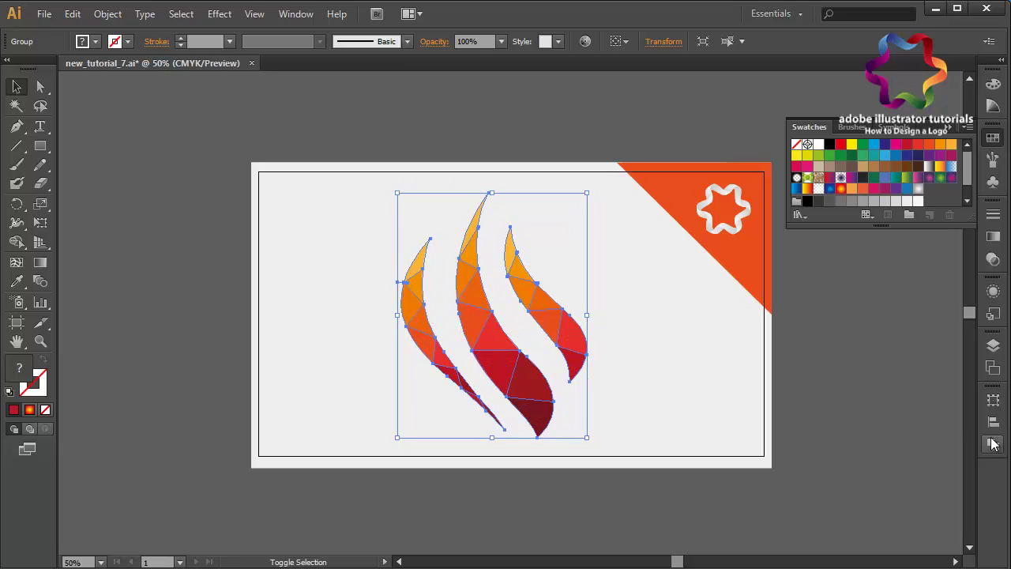
click(804, 503)
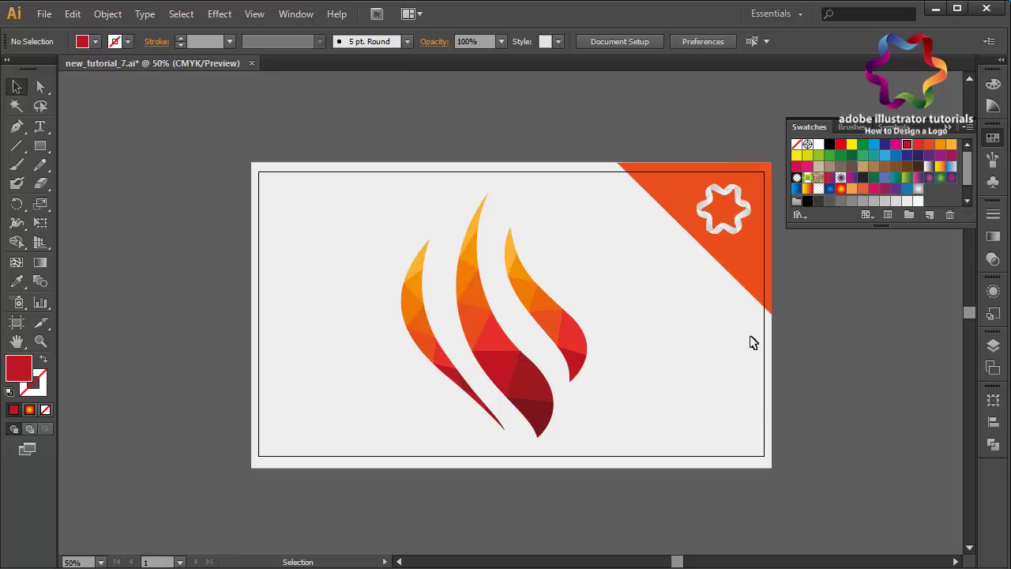
Step: Try a flame red on the corner triangle, keep it orange, and open the File menu
click(744, 277)
click(18, 282)
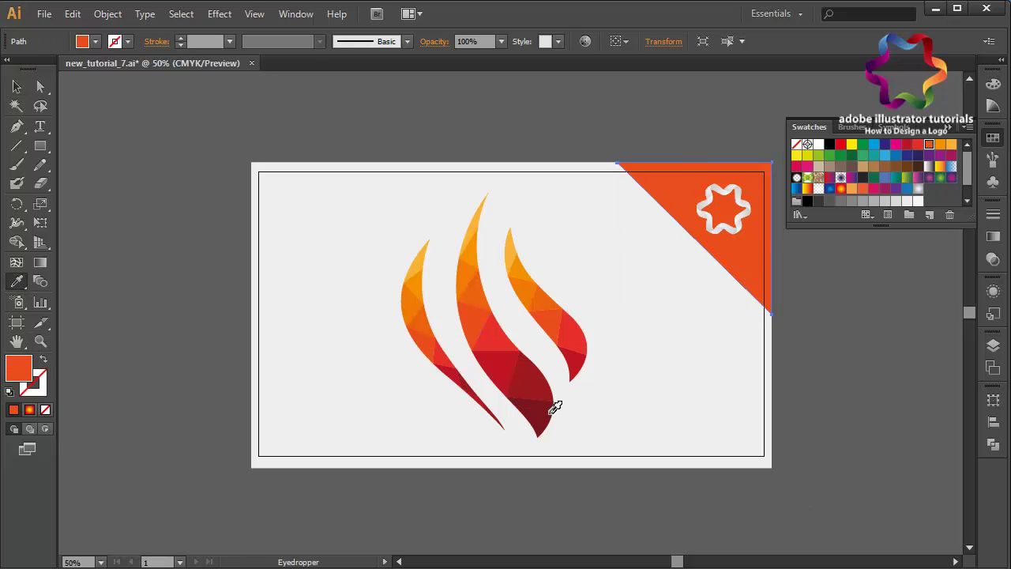
click(500, 341)
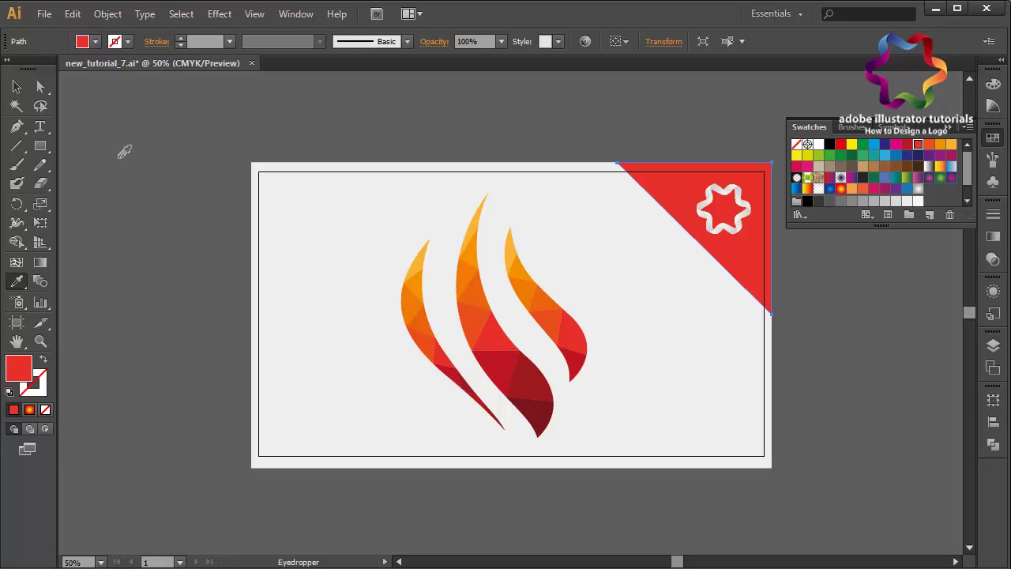
click(478, 324)
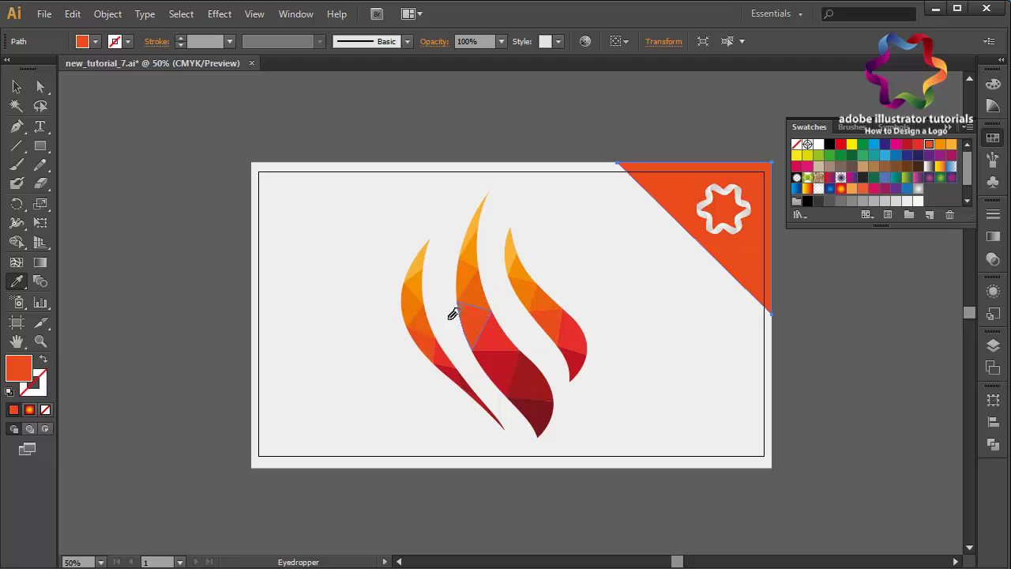
click(17, 86)
click(158, 134)
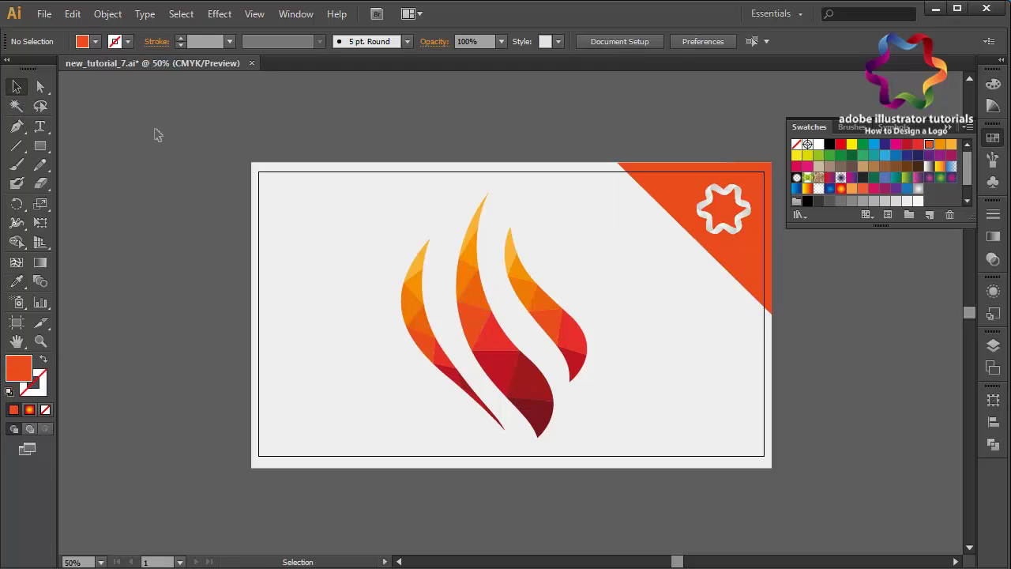
click(41, 15)
Step: Save the logo card as new_tutorial_8.ai in Illustrator CS6 format
click(113, 158)
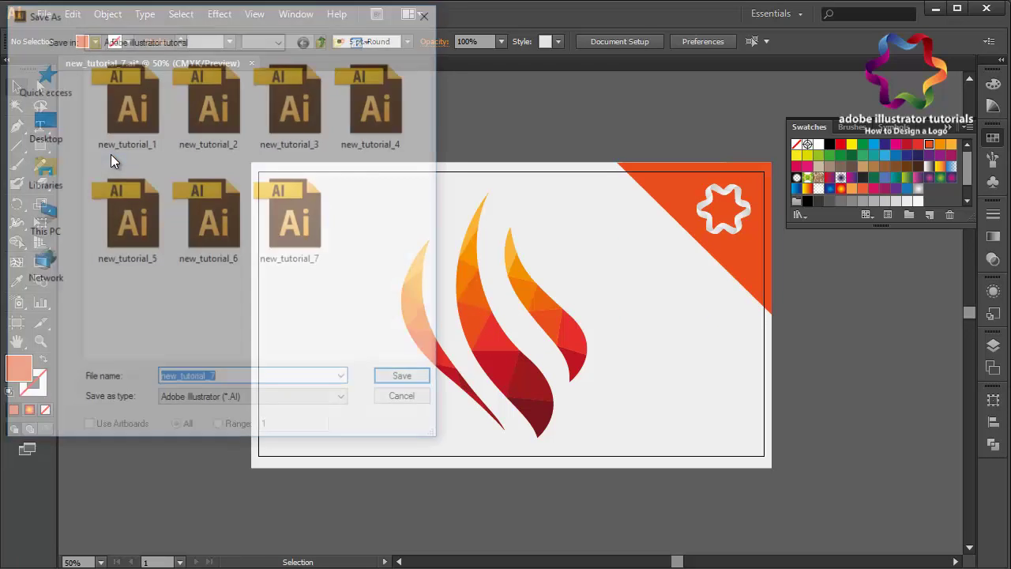
key(End)
key(BackSpace)
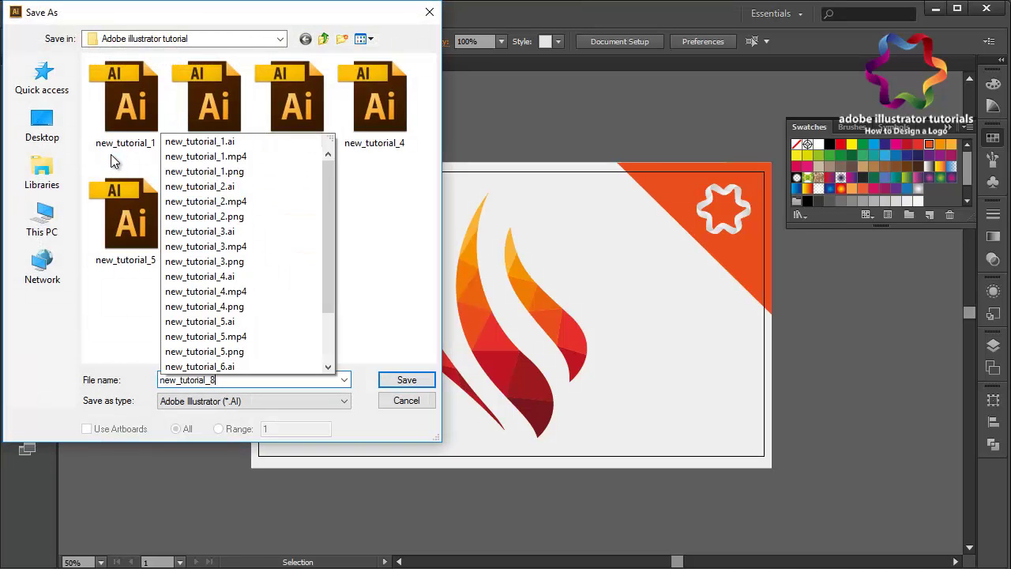
key(Return)
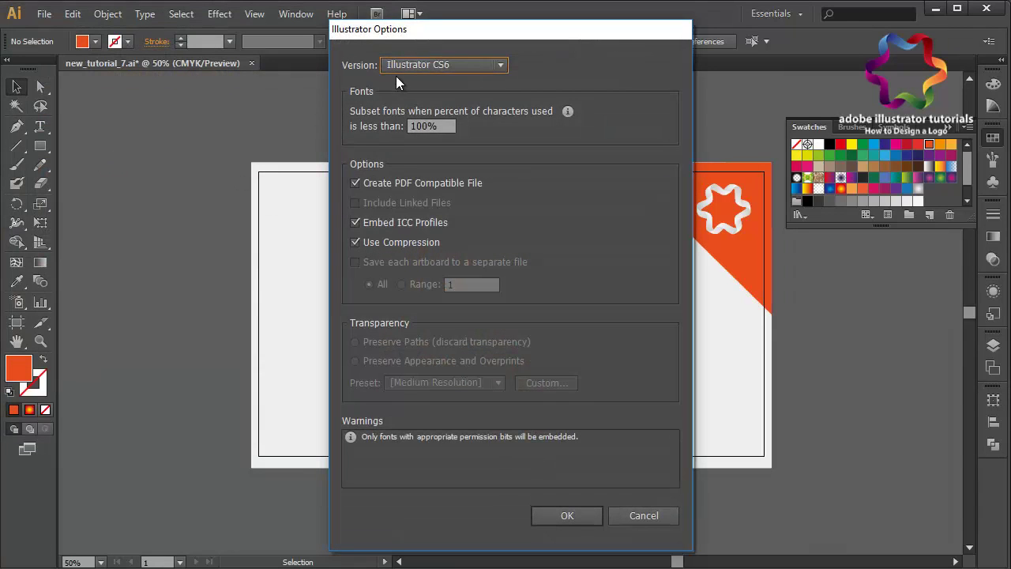
click(399, 65)
click(399, 87)
click(563, 513)
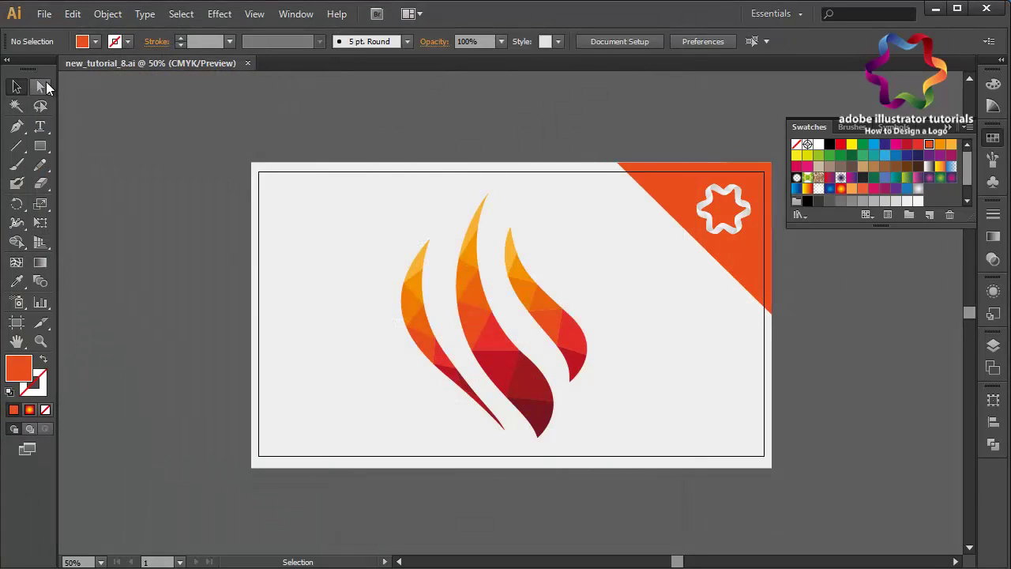